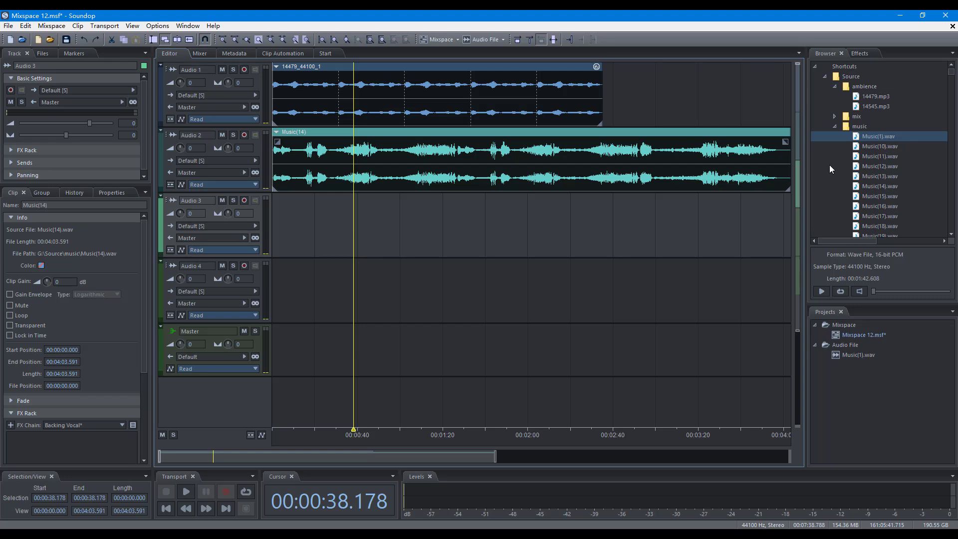
Step: Place Music(1).wav on the Audio 3 track, and insert the open Music(1).wav audio file into Mixspace 12
mouse_move(867, 137)
mouse_down()
mouse_move(577, 214)
mouse_move(372, 230)
mouse_up()
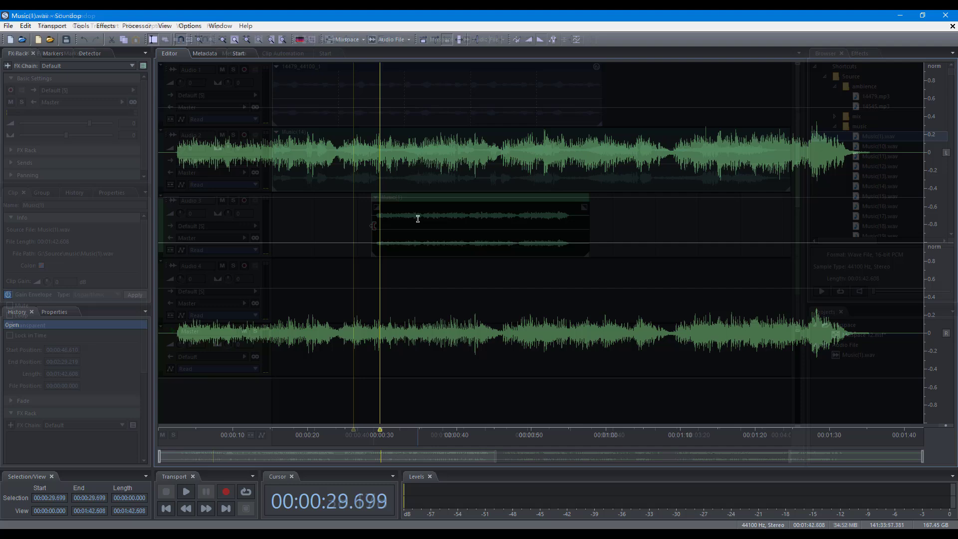
right_click(417, 219)
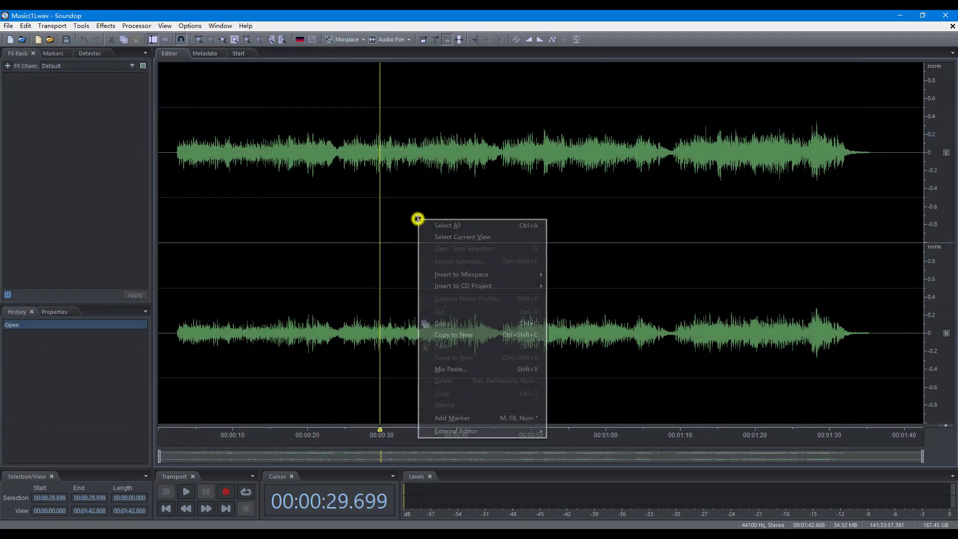
click(472, 277)
click(579, 288)
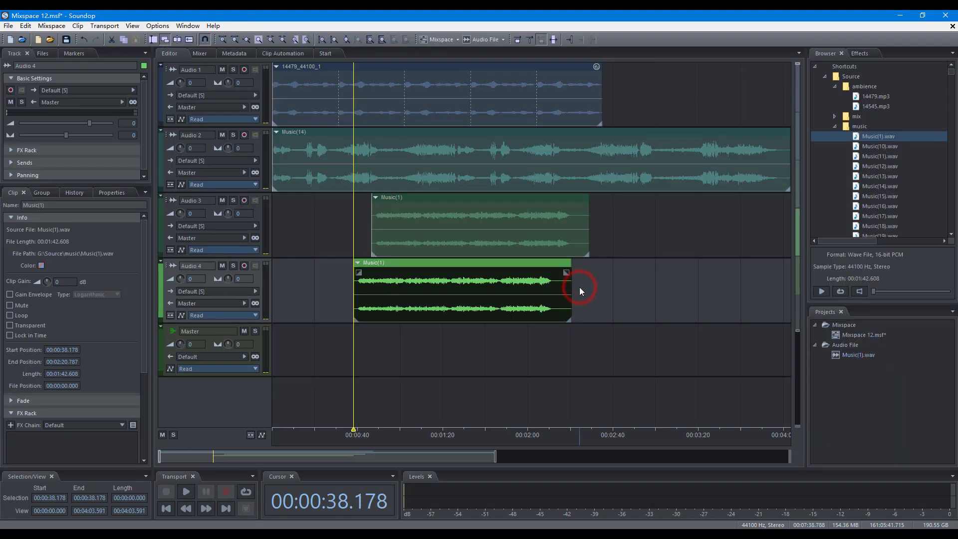
right_click(335, 290)
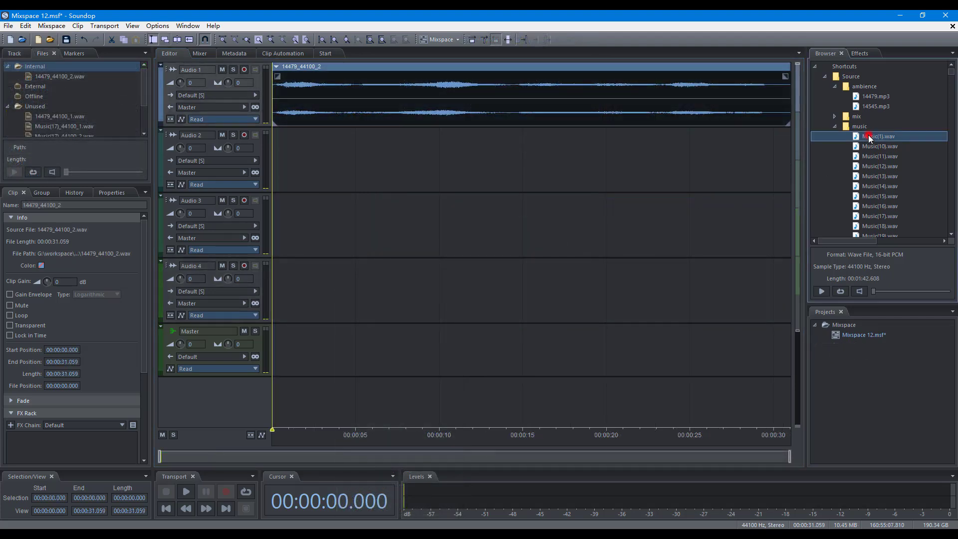
Step: Import Music(1).wav onto the Audio 3 track at about 8.4 seconds, using the original file instead of a copy
drag(871, 137, 412, 213)
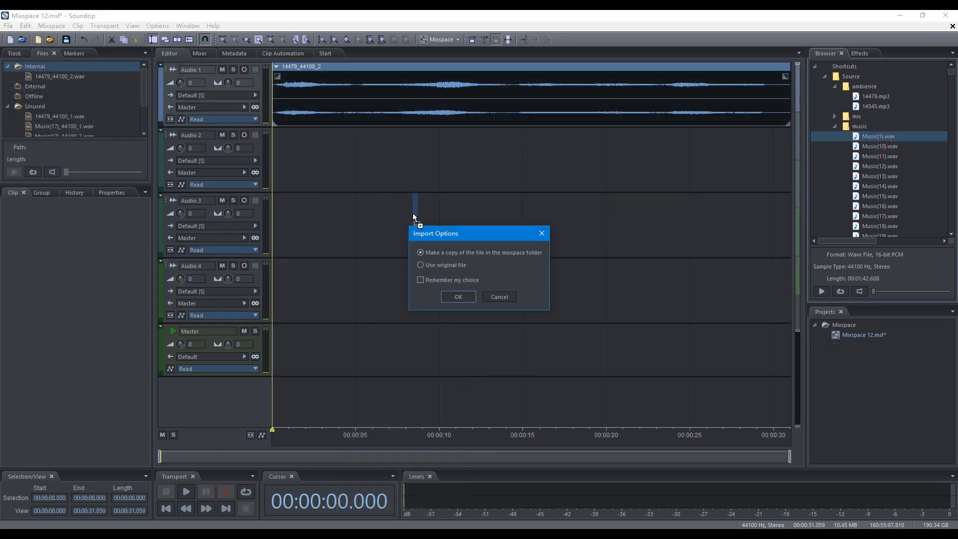
click(448, 268)
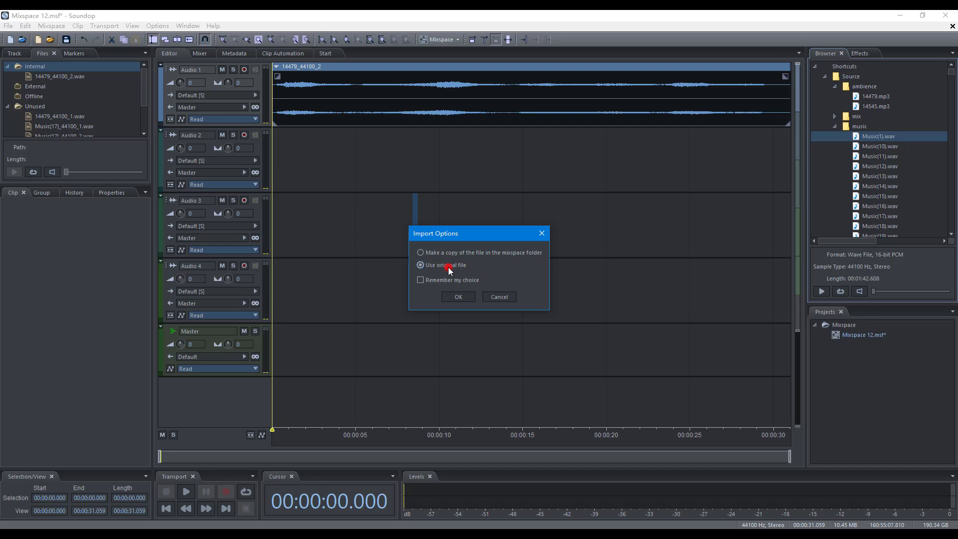
click(458, 298)
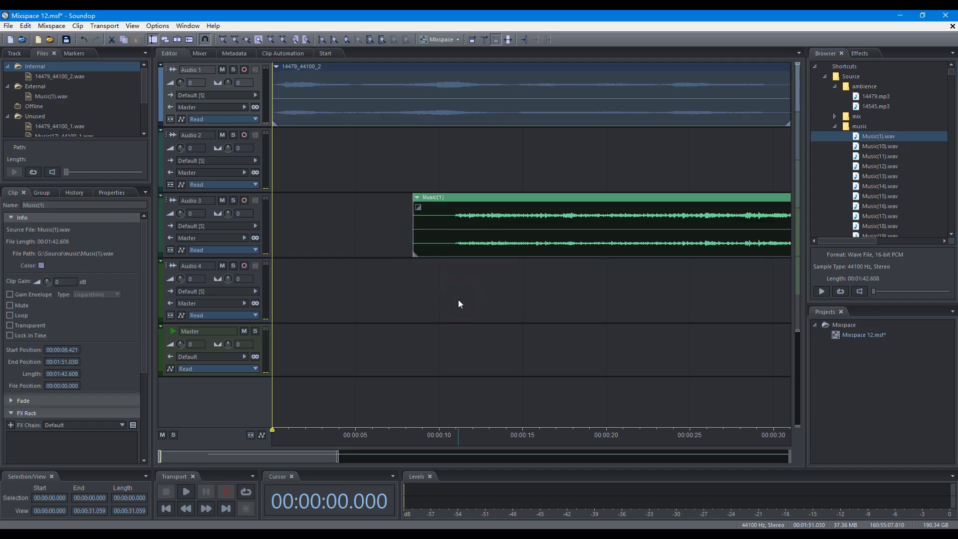
Step: Set the mixspace preference for importing files to use the original file
key(F4)
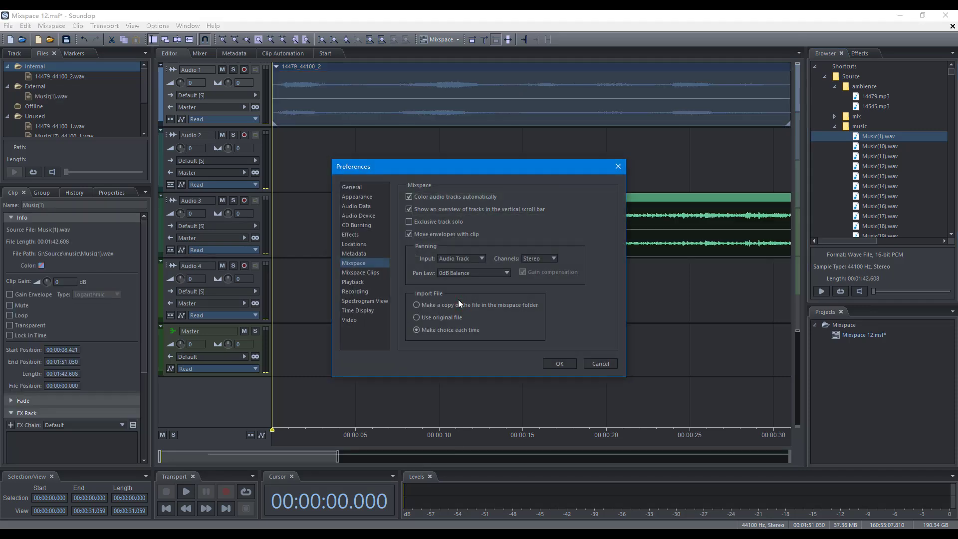
click(419, 317)
click(551, 364)
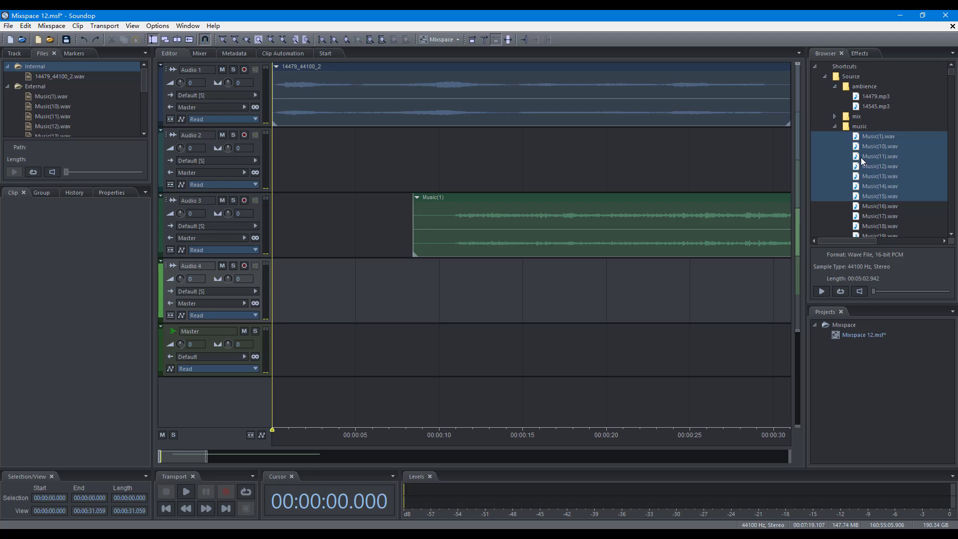
Step: Insert the selected music files from Audio 4 onward in separate left-aligned tracks, and make that the preferred placement for multiple clips
mouse_move(861, 158)
mouse_down()
mouse_move(506, 287)
mouse_move(466, 288)
mouse_up()
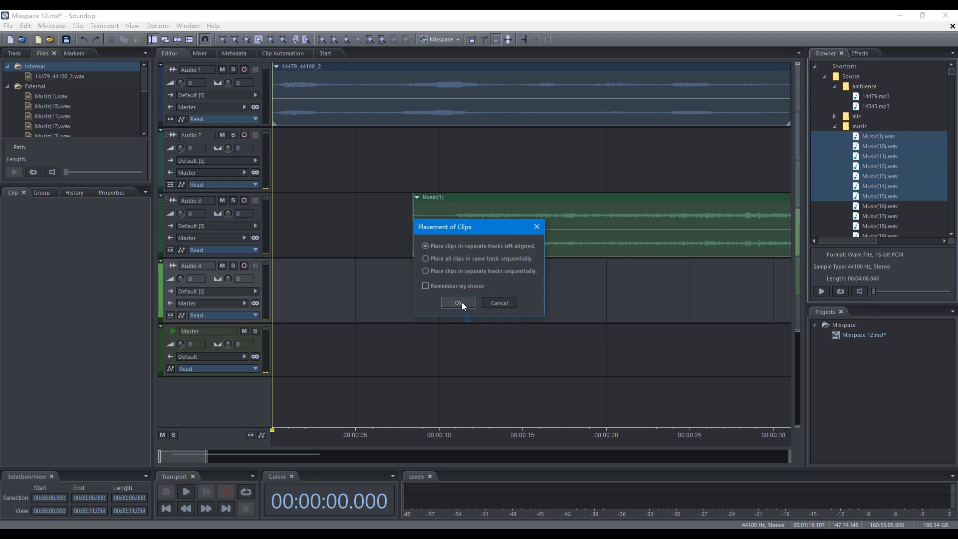
click(459, 302)
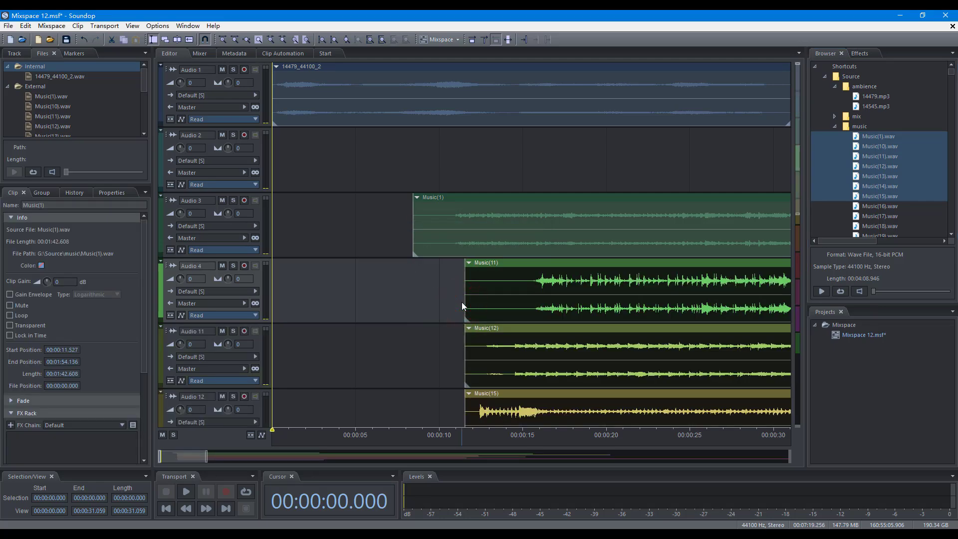
key(ctrl+p)
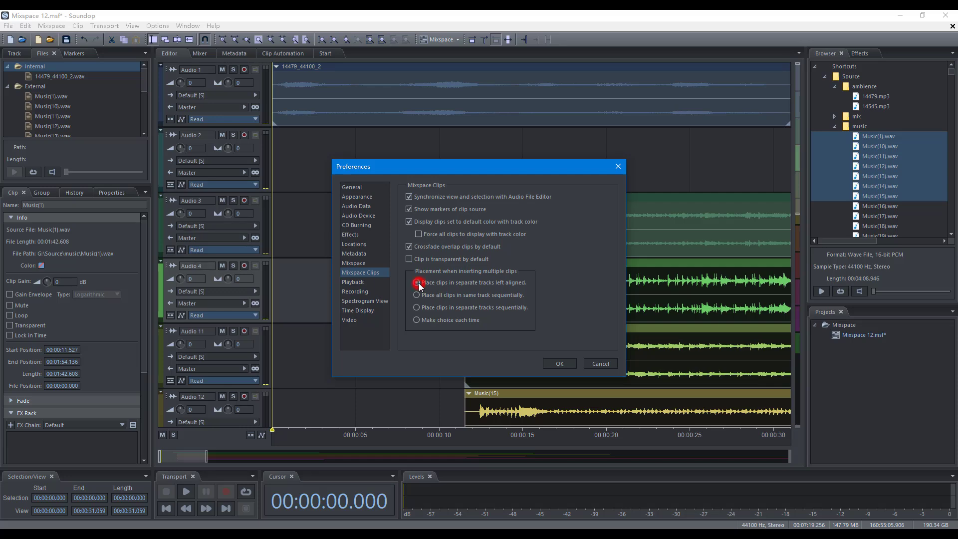
click(554, 364)
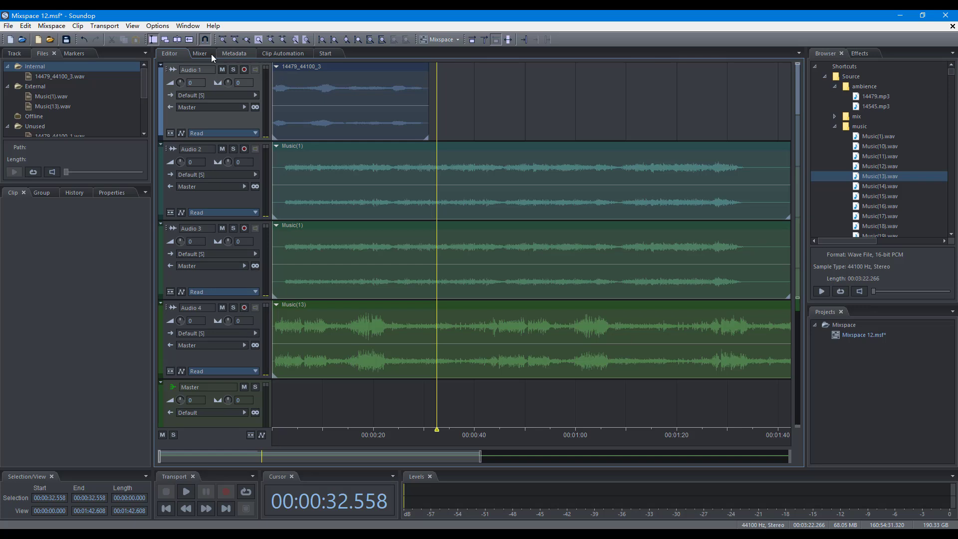
Step: With the clip-moving tool, select the Audio 1 and Audio 2 clips individually, and box-select the clips on all four audio tracks
click(165, 39)
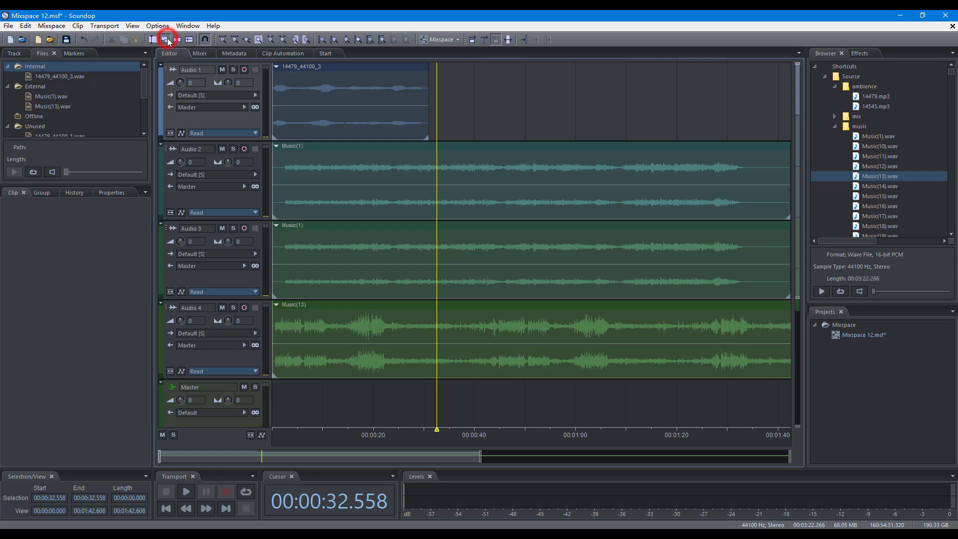
click(310, 80)
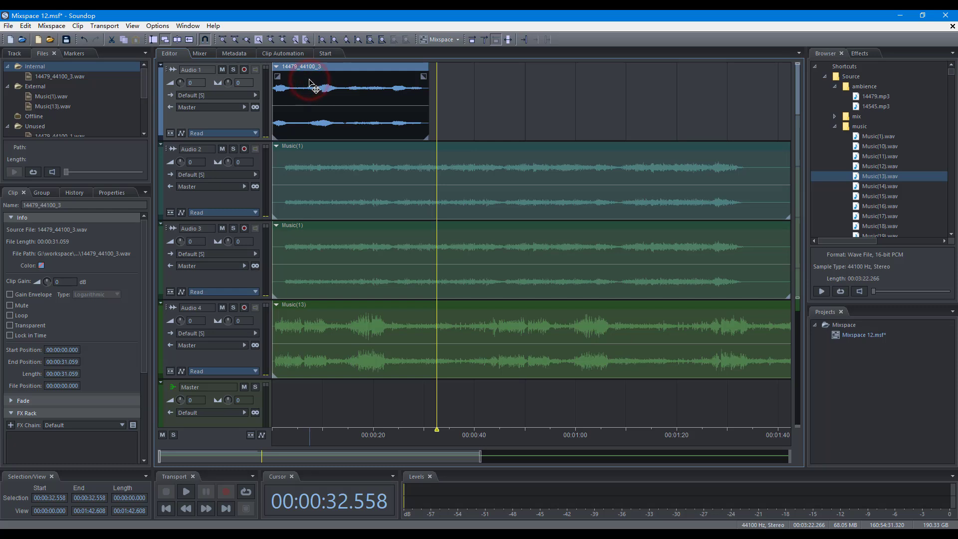
click(360, 176)
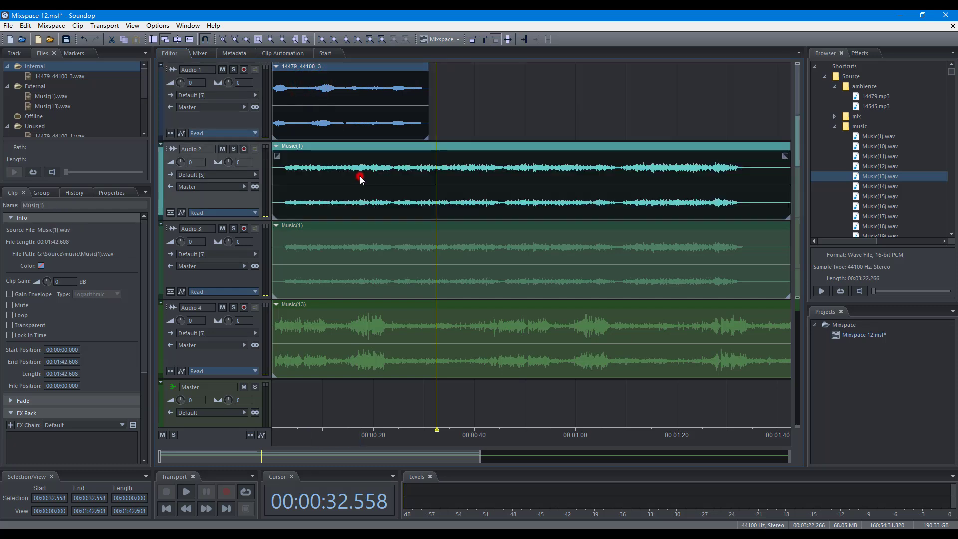
click(360, 176)
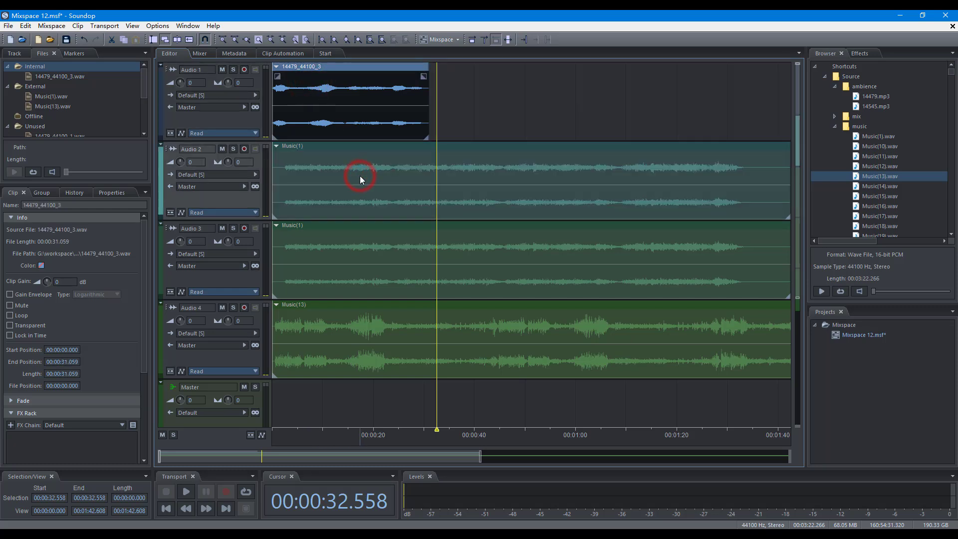
drag(472, 112, 348, 350)
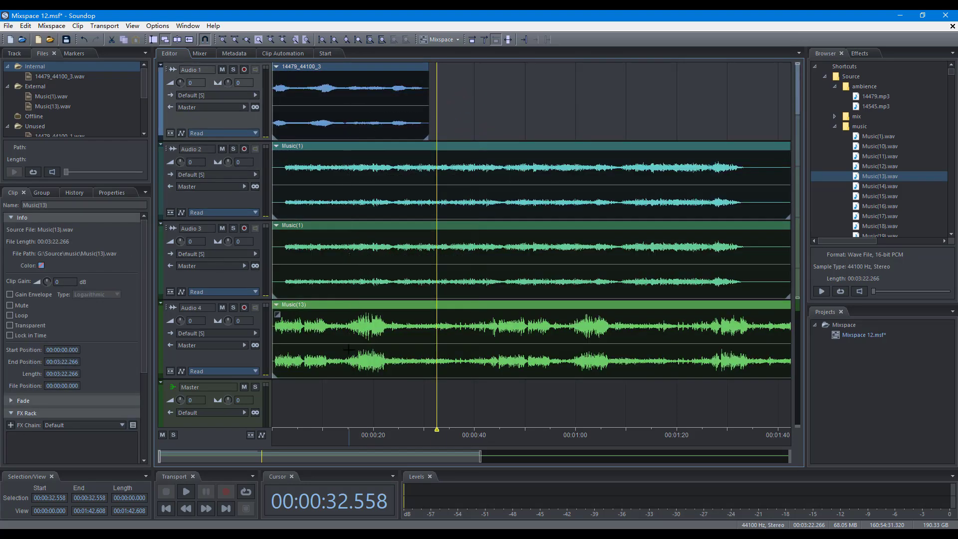
click(445, 105)
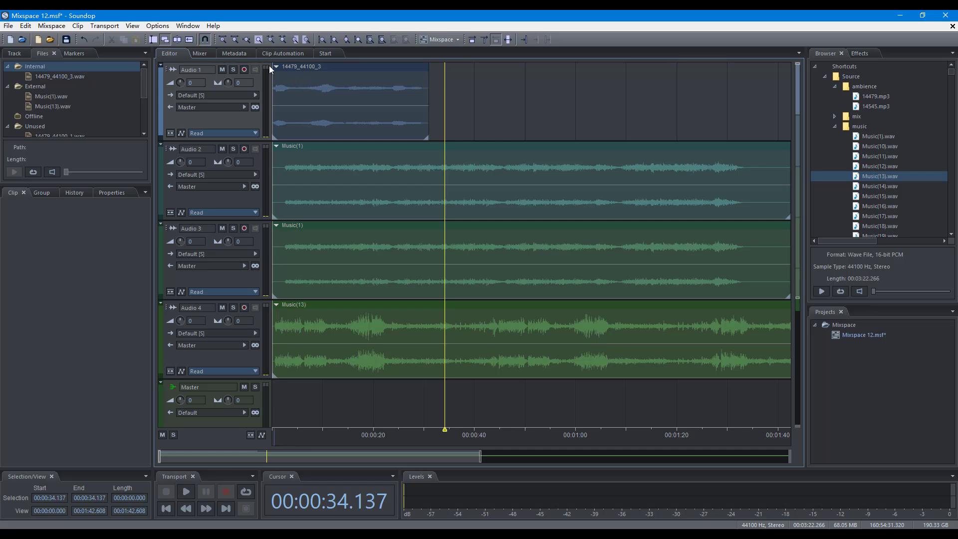
Step: With the time selection tool, toggle clip selection by title bar, and select from about 13.9 to 36.3 seconds across all four audio tracks
click(154, 39)
click(299, 67)
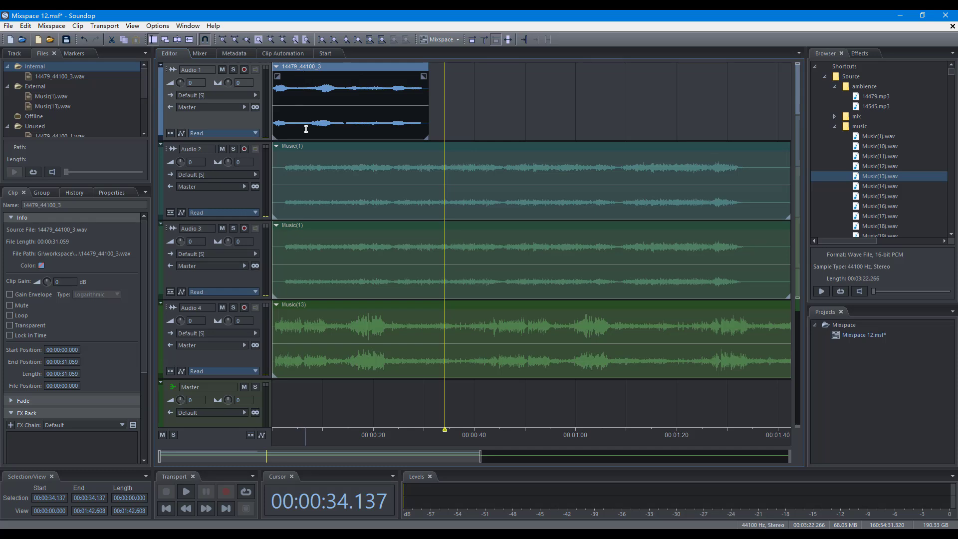
click(310, 146)
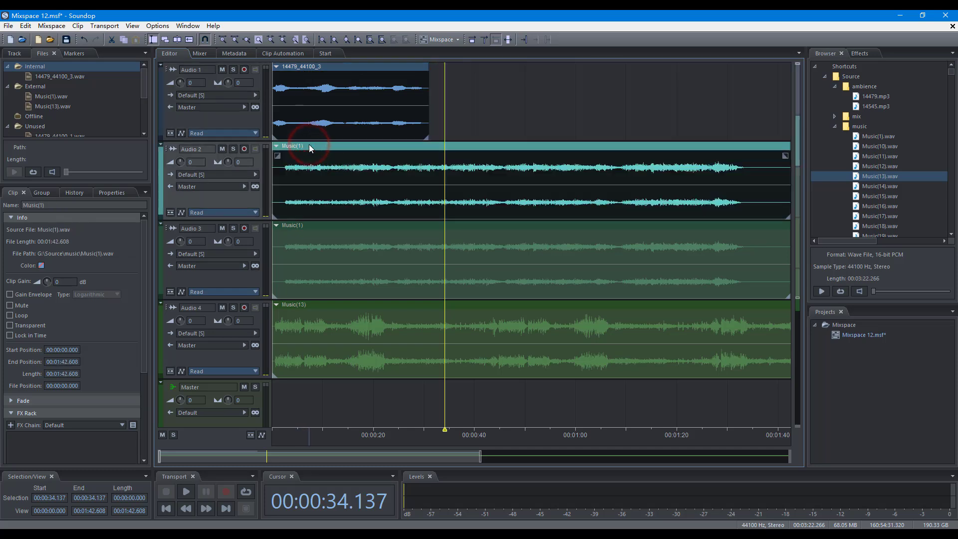
ctrl+click(309, 145)
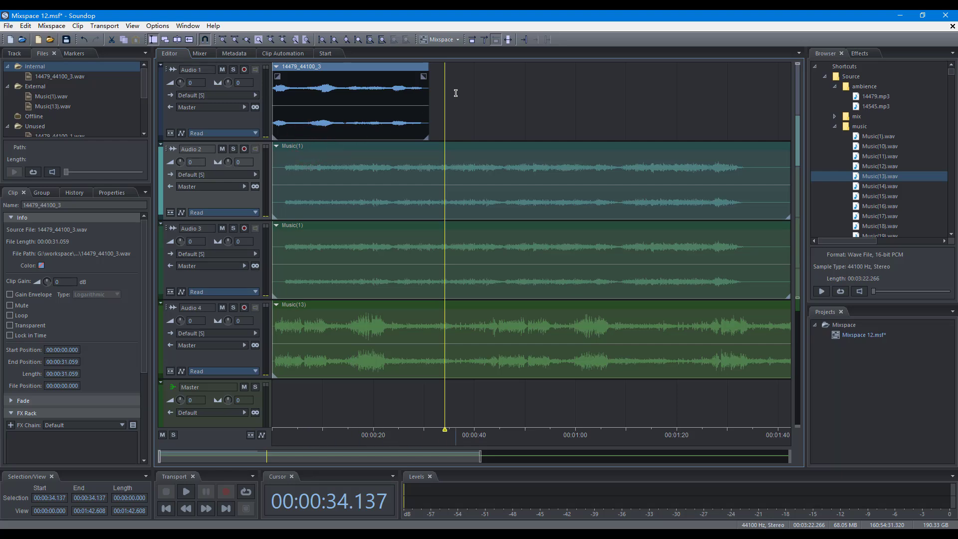
drag(455, 93, 342, 390)
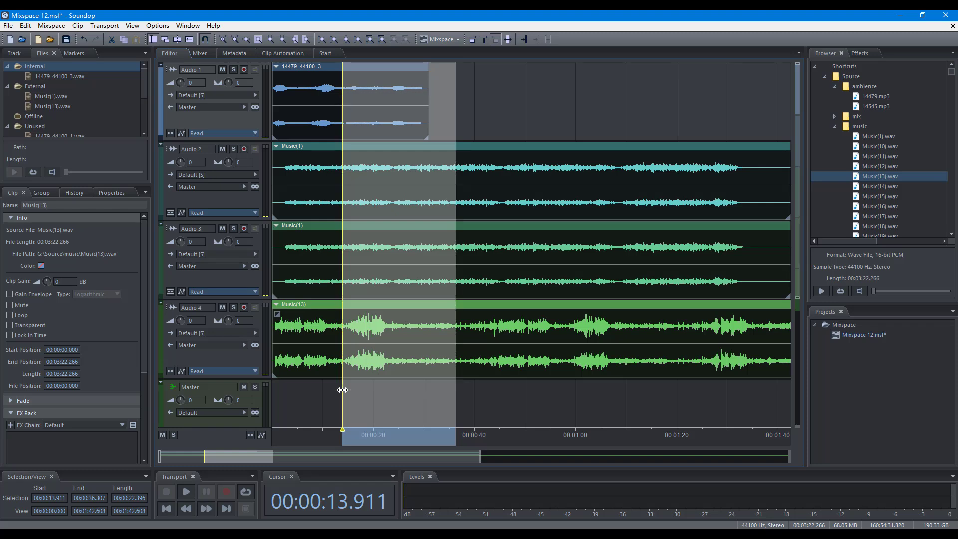
click(459, 121)
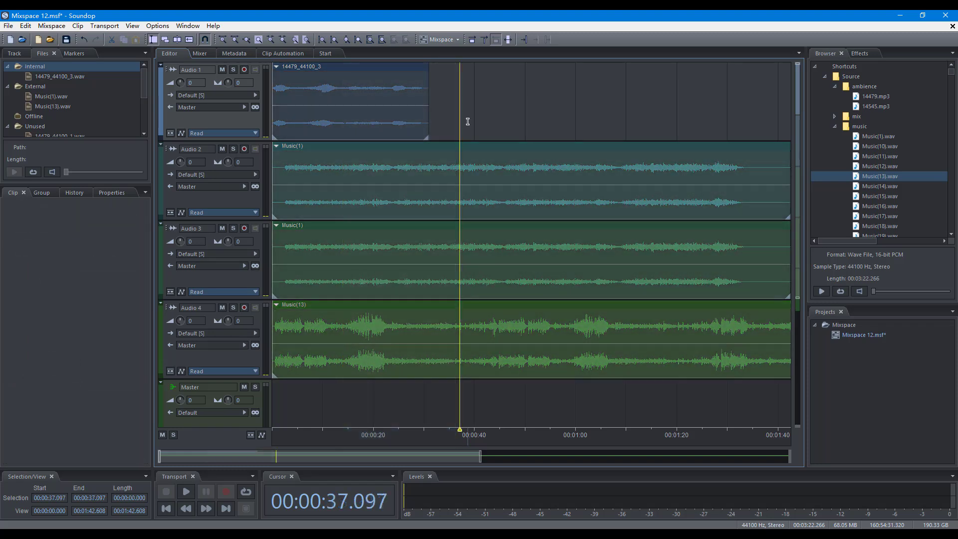
Step: Select the clips on Audio 1, Audio 2 and Audio 3 and group them
right_click(467, 121)
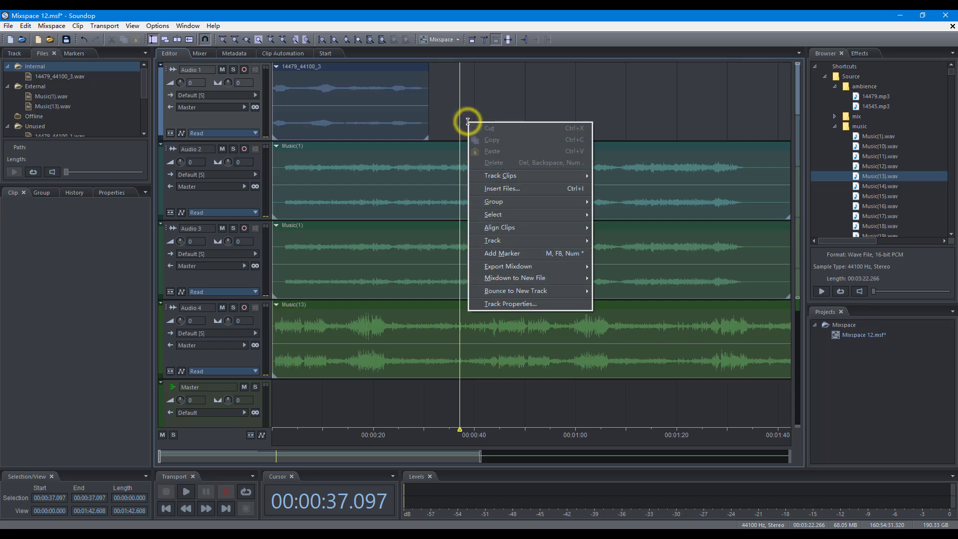
mouse_move(509, 215)
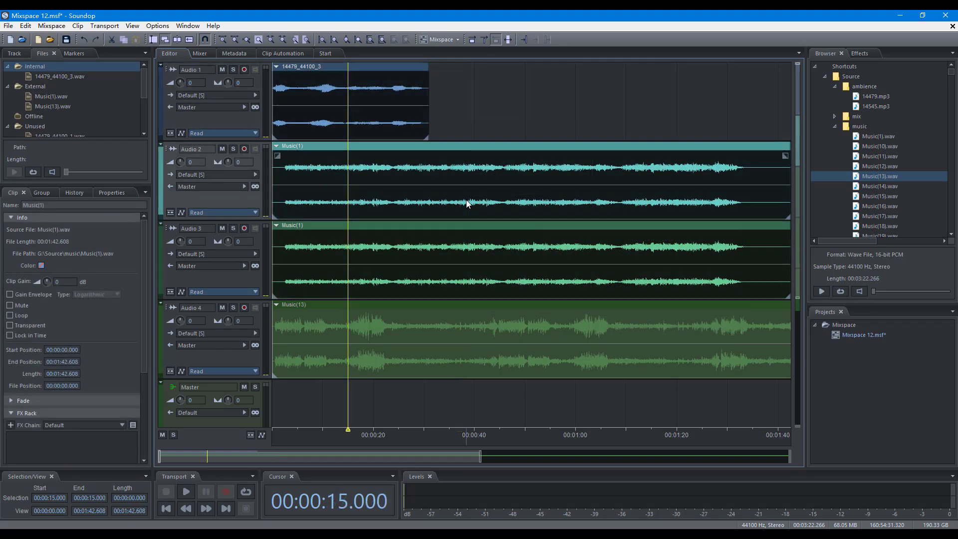
right_click(468, 204)
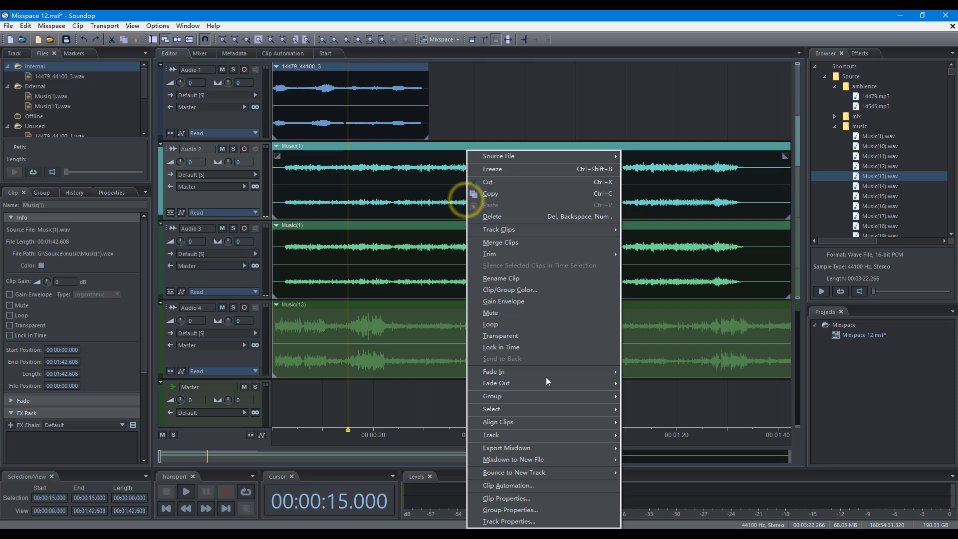
click(552, 394)
click(649, 409)
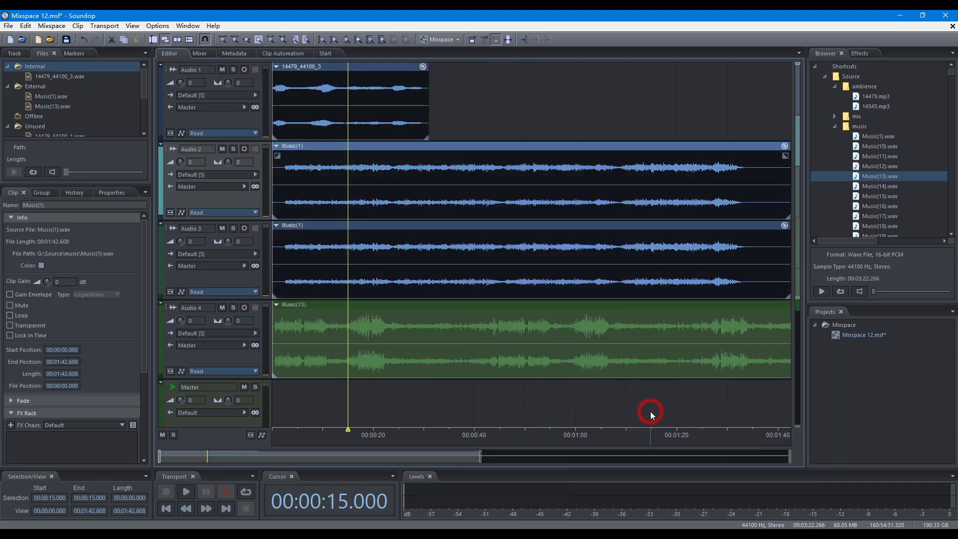
Step: Select the clip group through its Audio 2 clip and suspend the group
click(497, 127)
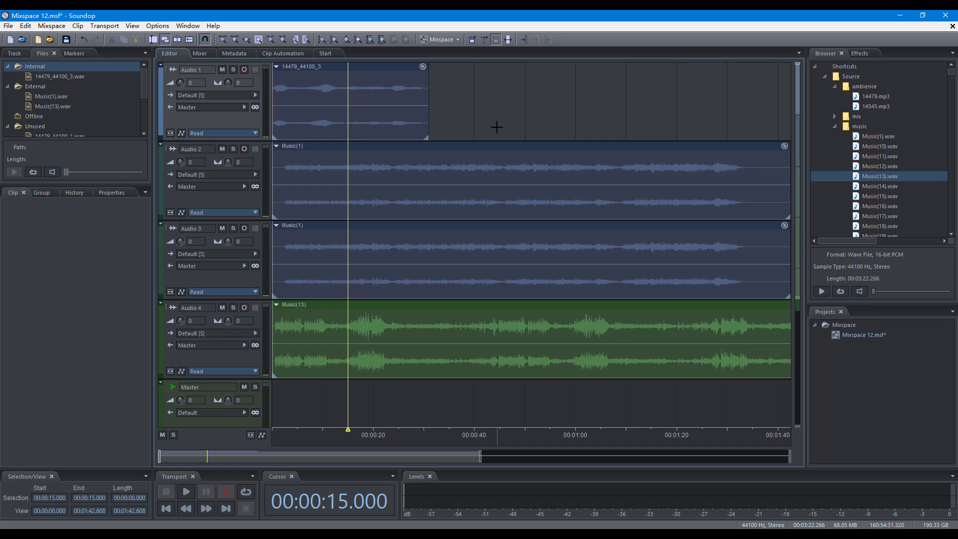
click(496, 146)
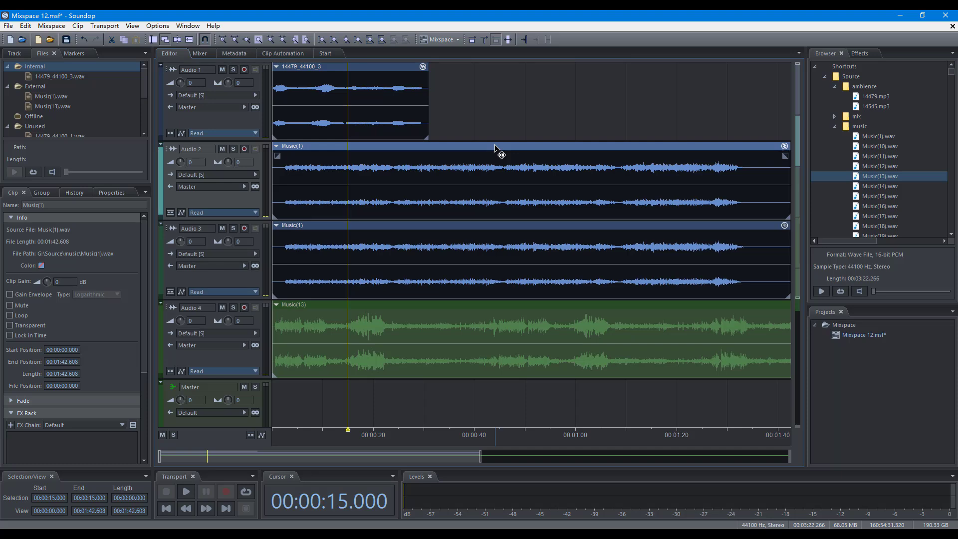
right_click(496, 146)
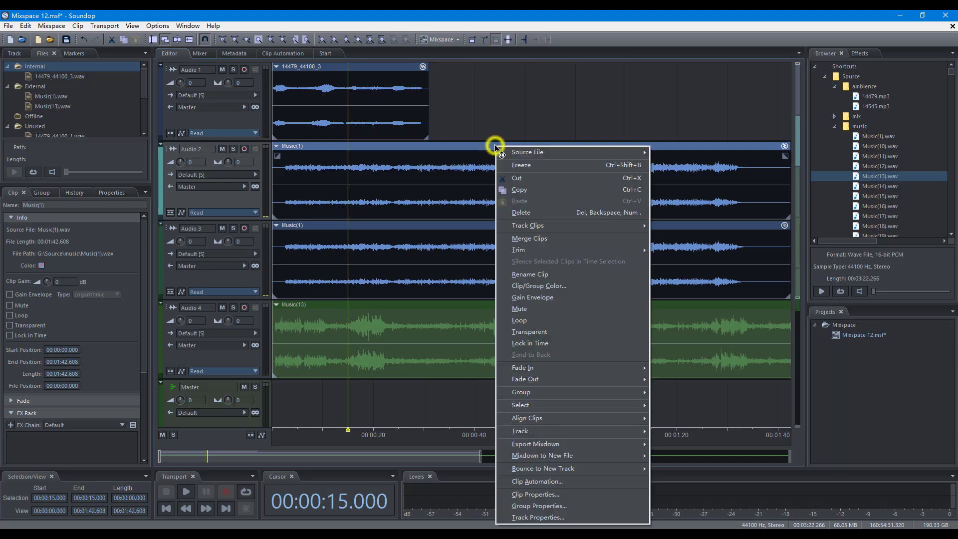
click(583, 391)
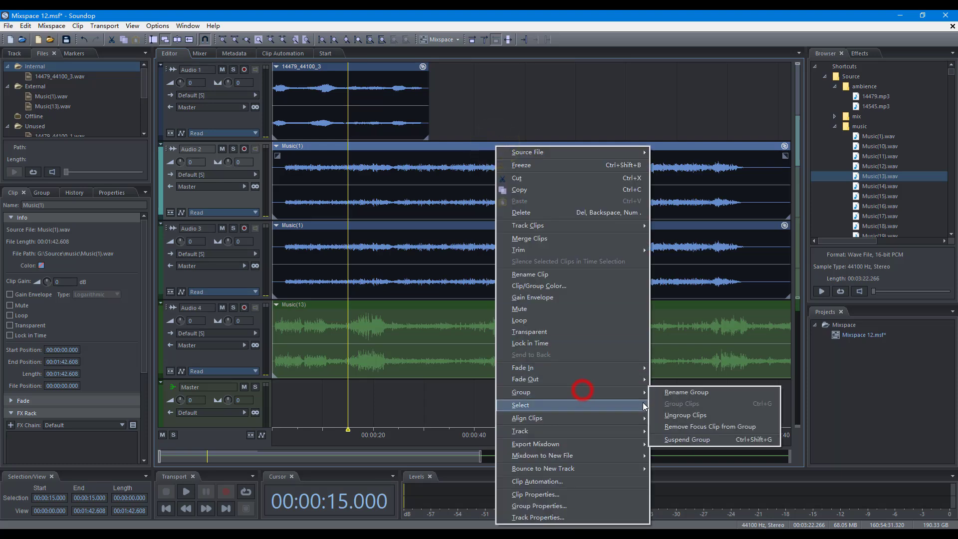
click(676, 440)
click(517, 97)
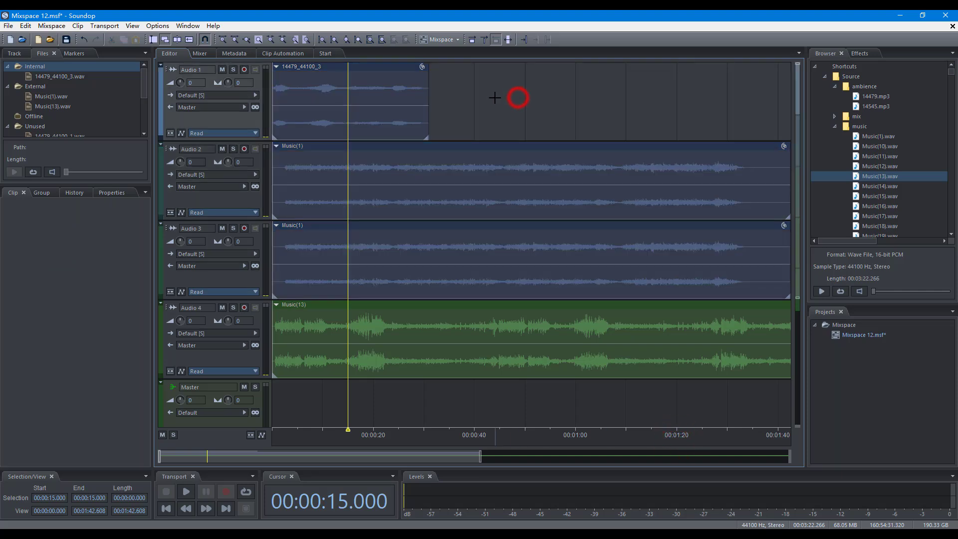
Step: Select the clip on Audio 2 and display its group settings
click(480, 148)
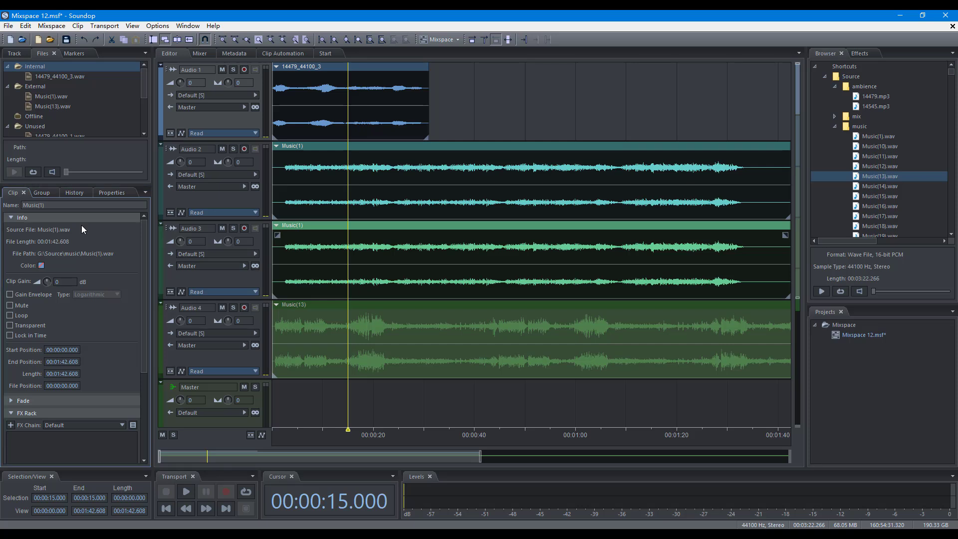
click(46, 190)
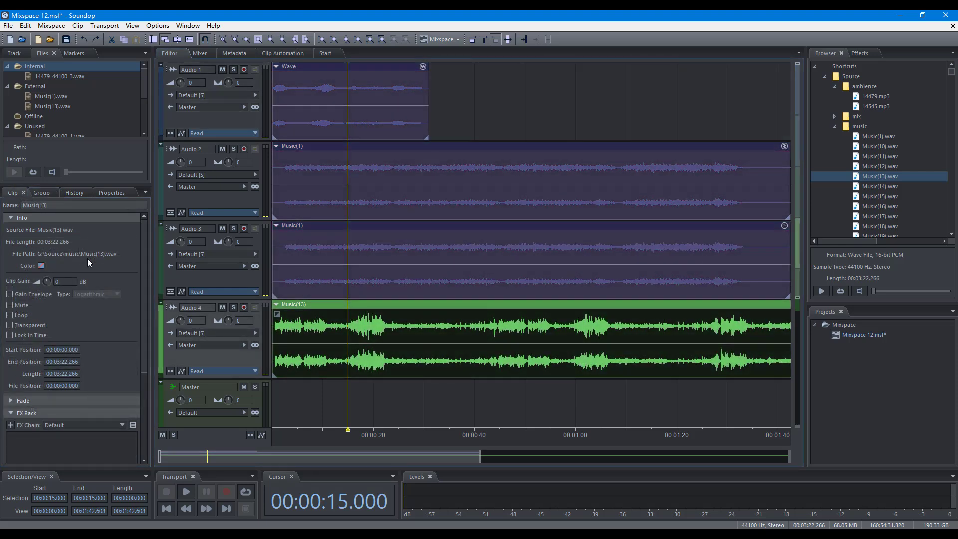
Step: Rename the Audio 4 clip as Wave and replace its default color with the orange of hue 30
click(41, 207)
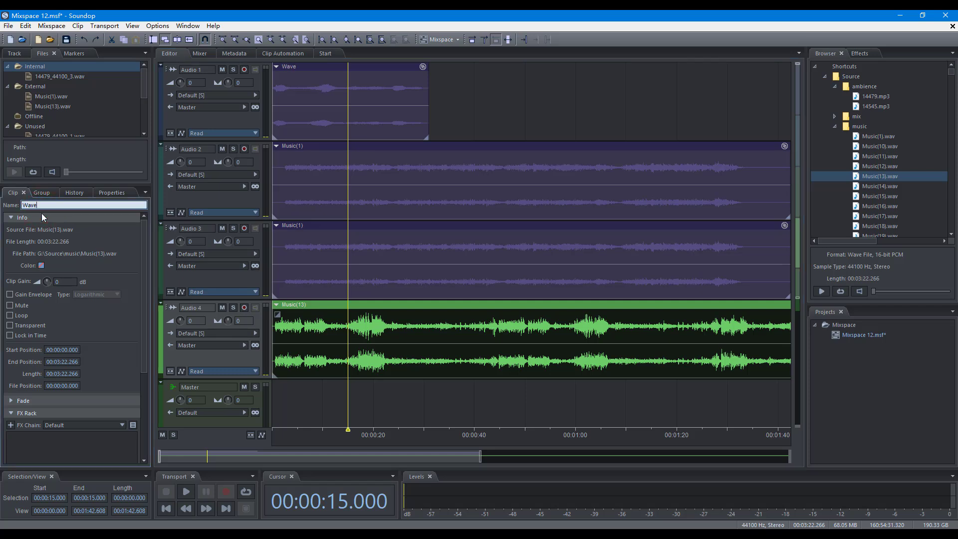
key(Return)
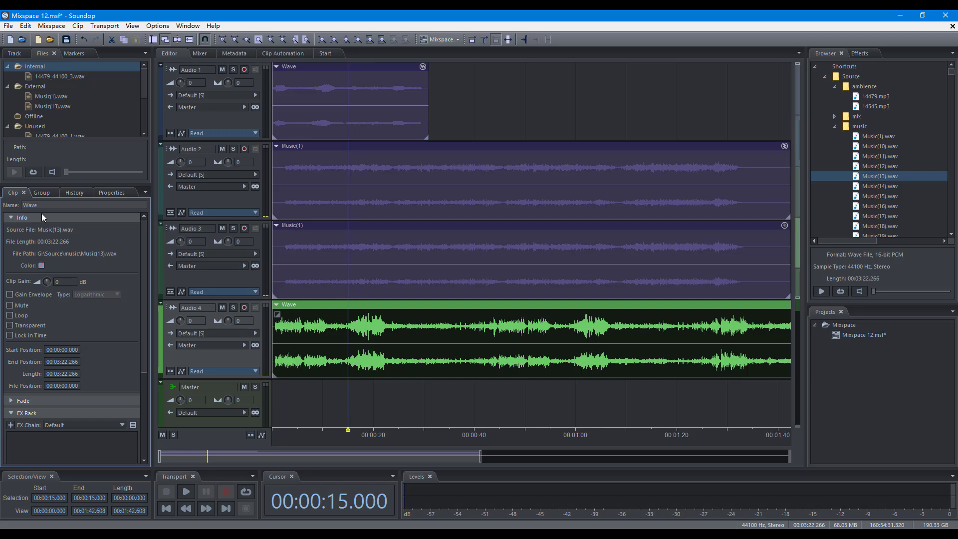
click(41, 265)
click(496, 235)
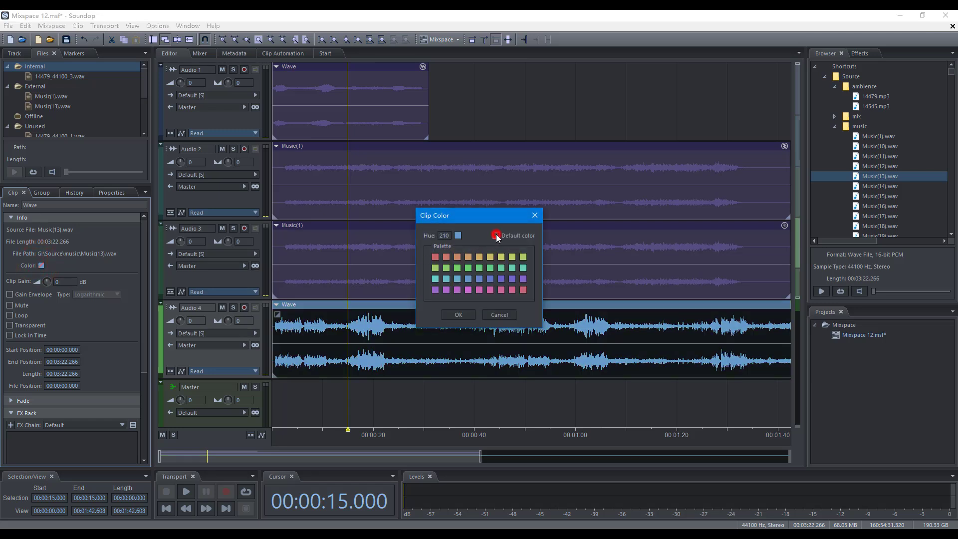
click(469, 257)
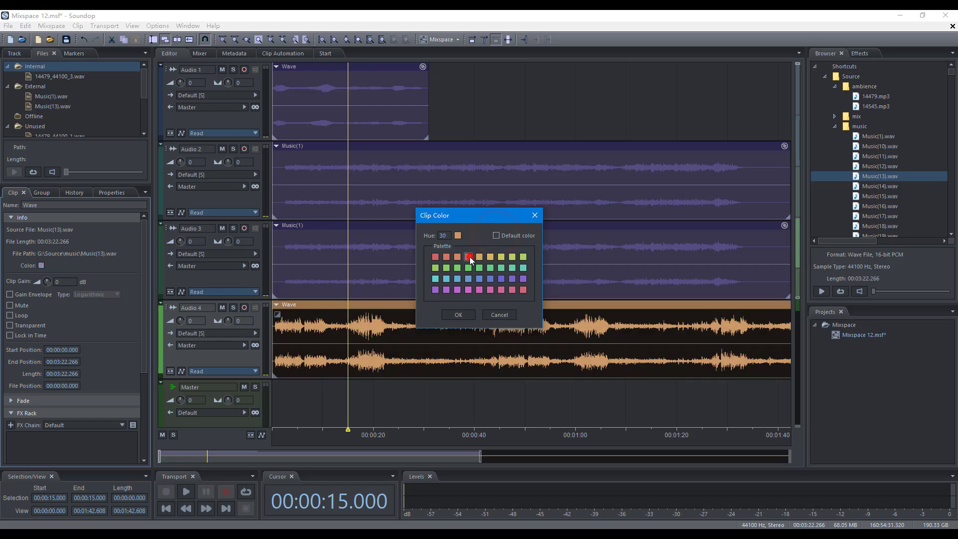
click(465, 317)
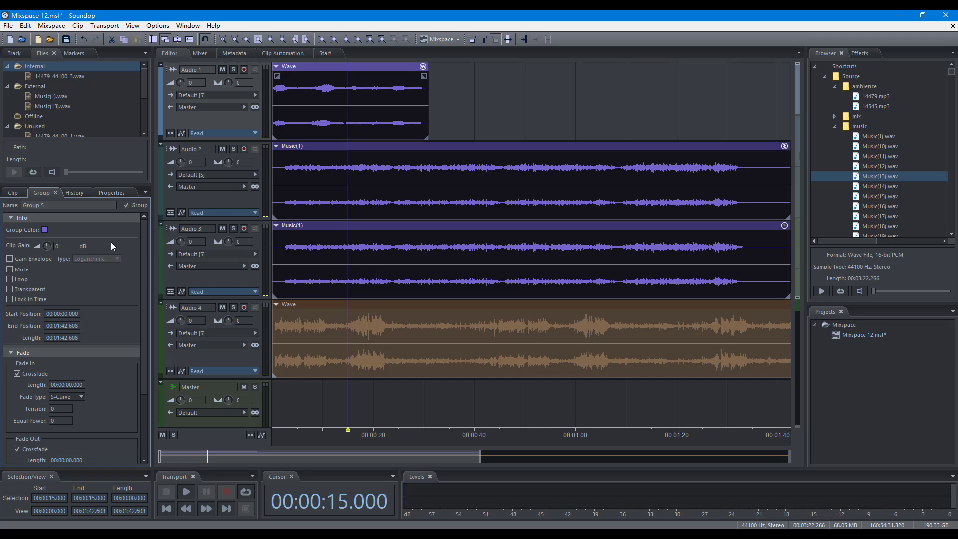
Step: Rename the clip group on Audio 1 to Audio 3 as Shore and set its group color to the green of hue 120
click(49, 203)
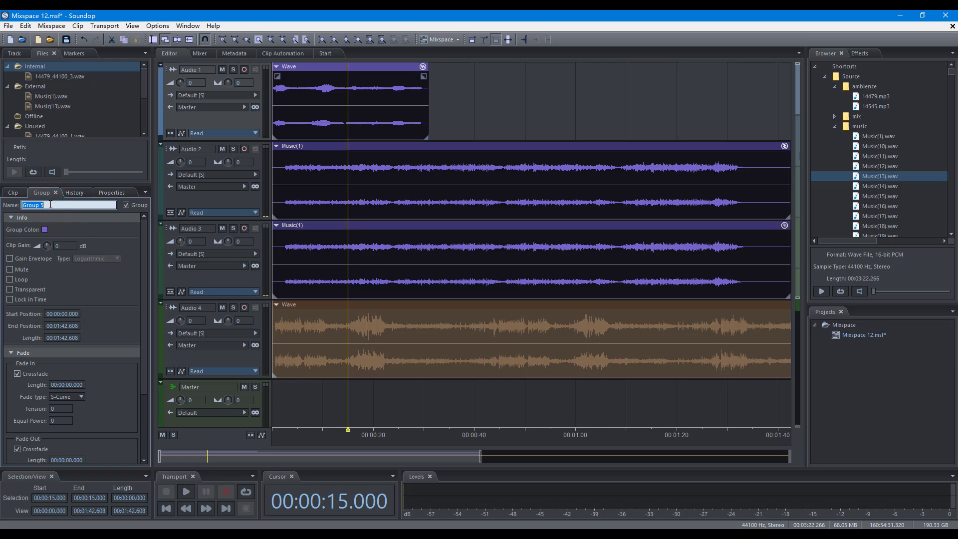
text(Shore)
key(Return)
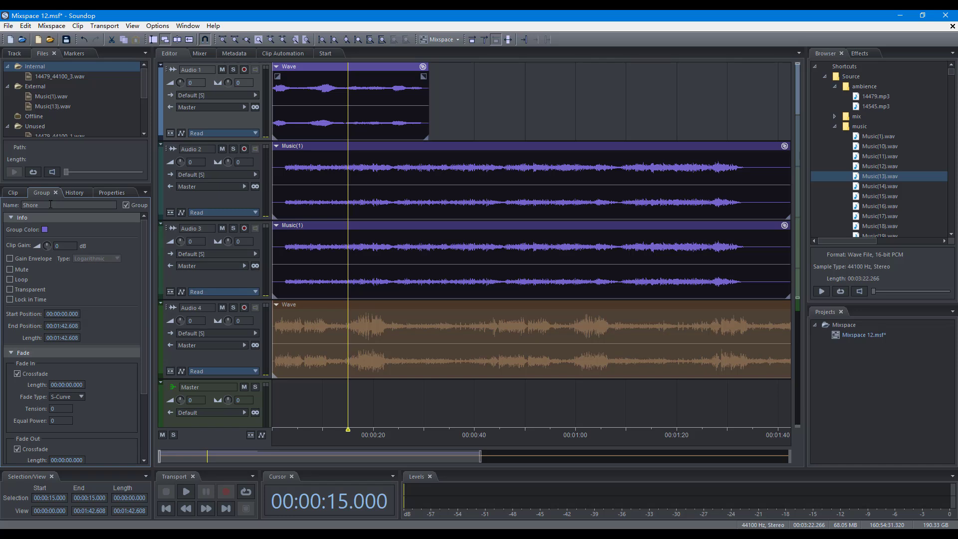
click(45, 229)
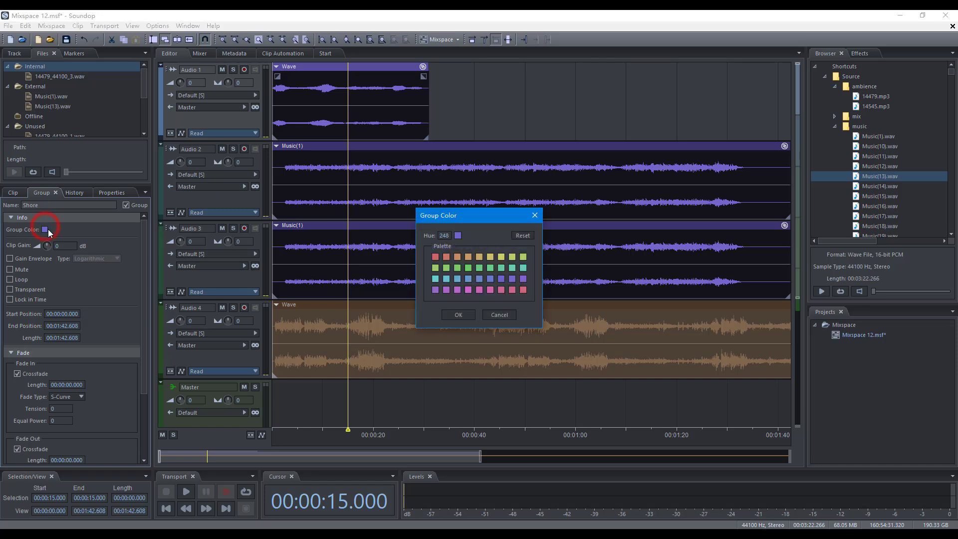
click(468, 268)
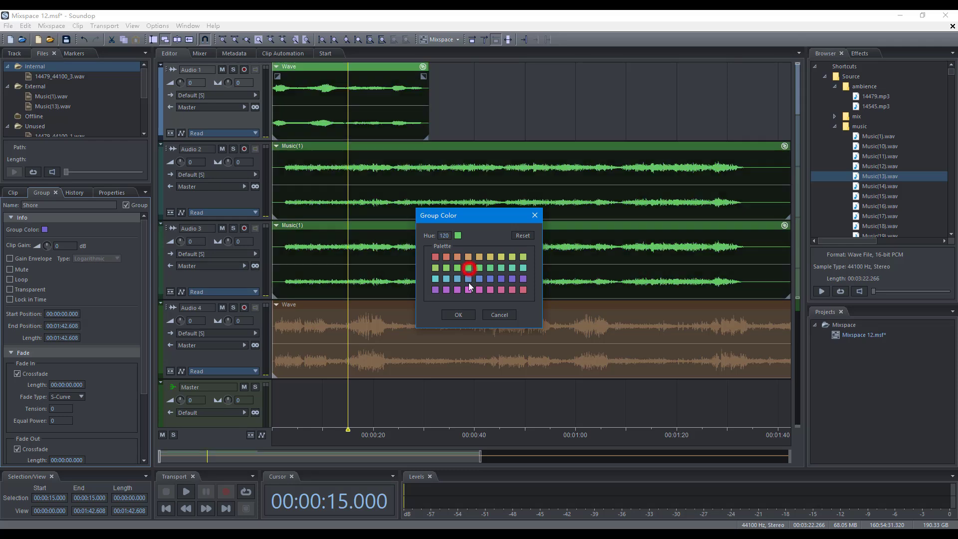
click(456, 315)
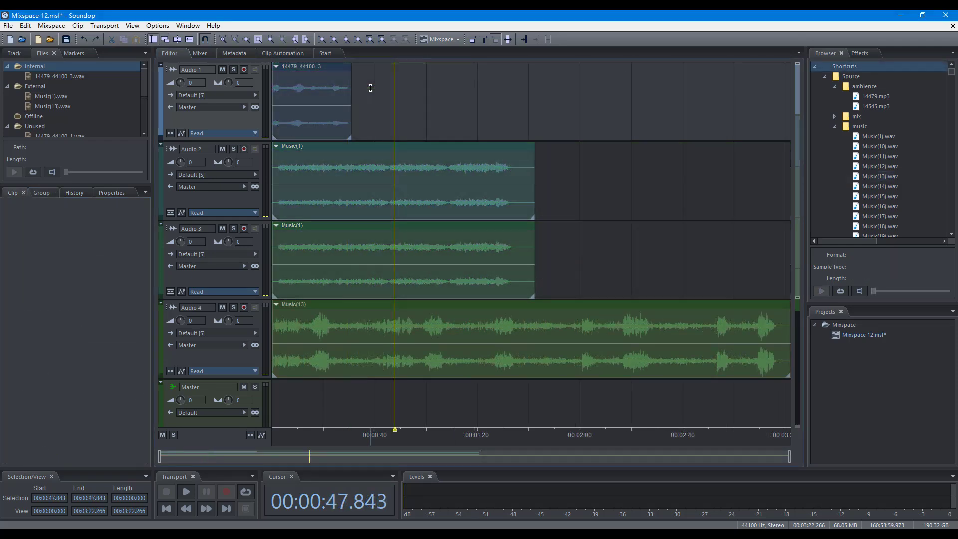
Step: Move the Audio 1 clip to start at about 30.3 seconds, and move it further along the timeline
drag(332, 75, 410, 88)
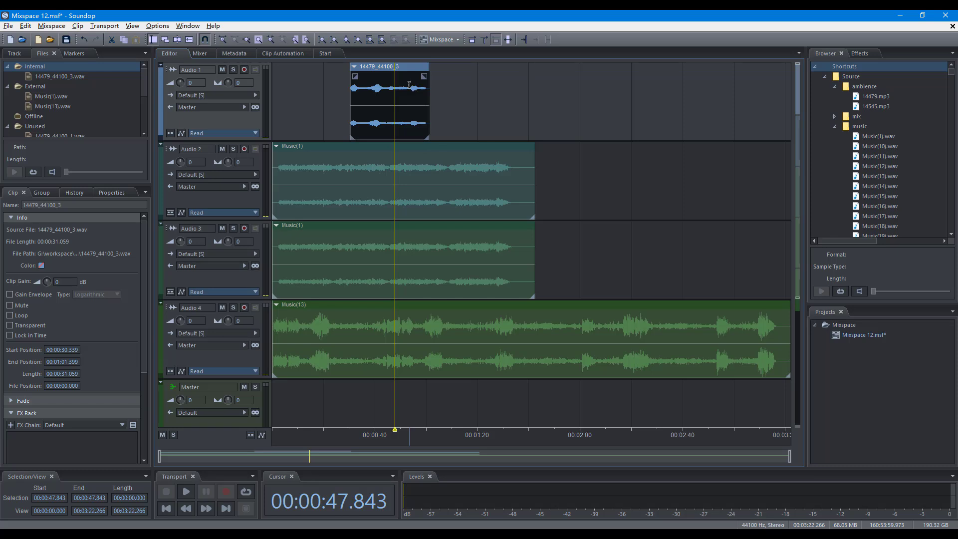
click(408, 71)
drag(408, 71, 543, 100)
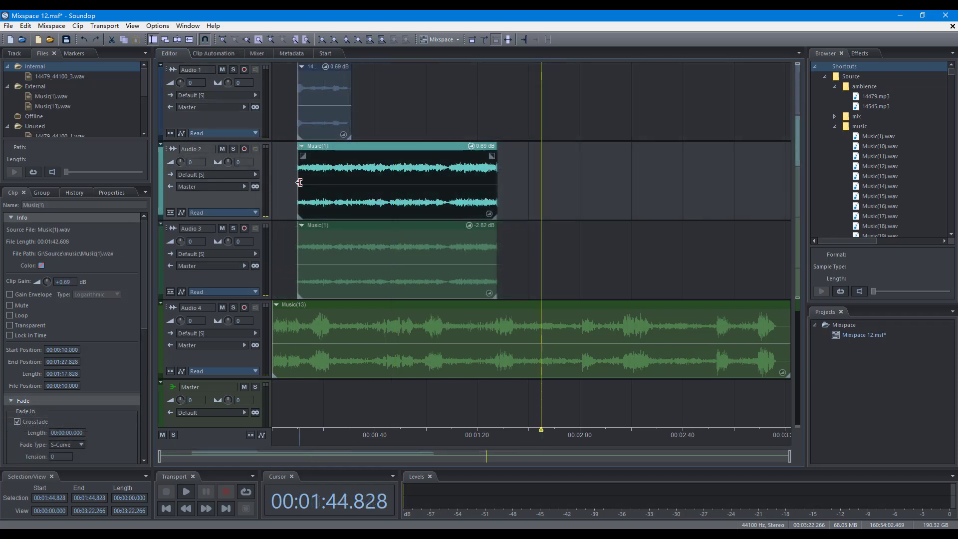
Step: Trim the start and the end of the Audio 2 clip inward
drag(299, 182, 332, 182)
drag(497, 194, 466, 193)
Step: Trim the Audio 2 and Audio 3 clips together to end at about 55.7 seconds, and extend their combined length
click(339, 260)
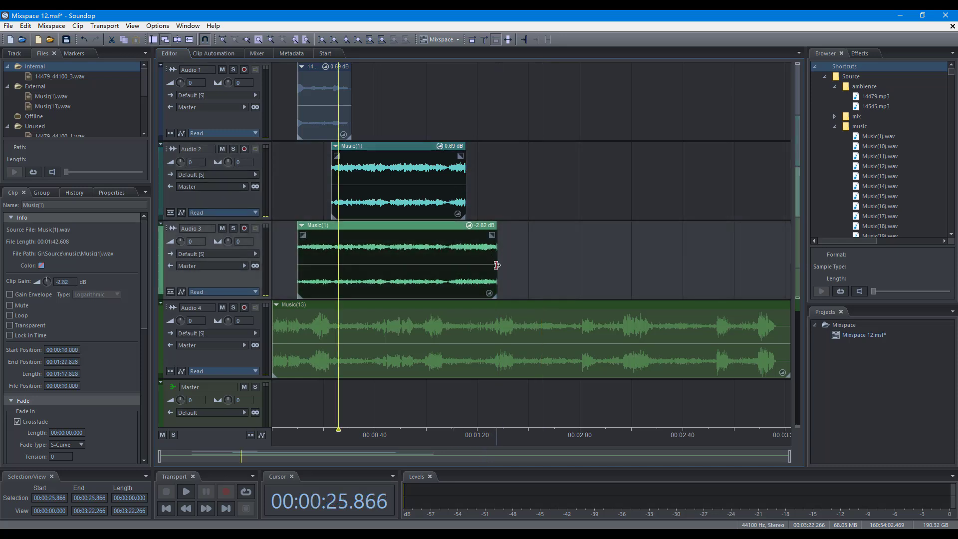
drag(494, 261, 415, 264)
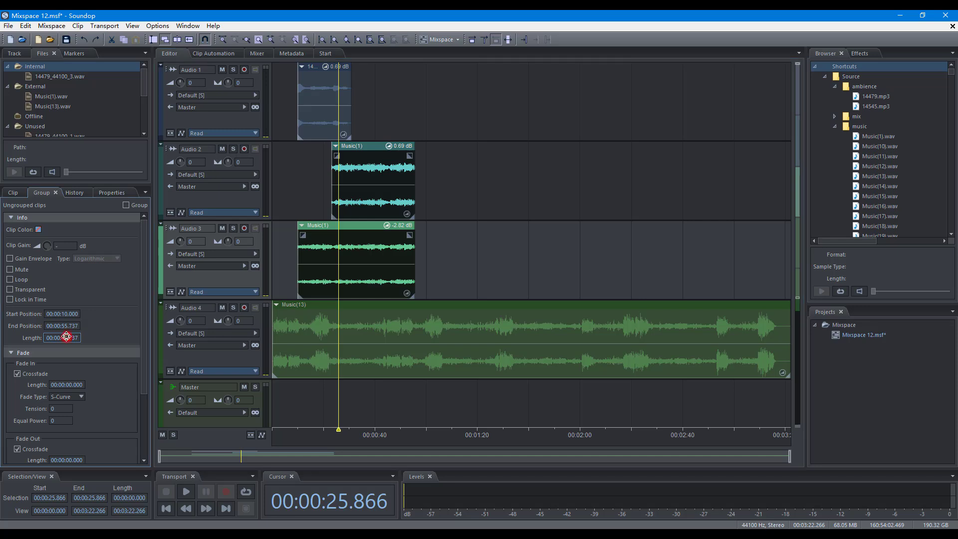
drag(67, 337, 142, 346)
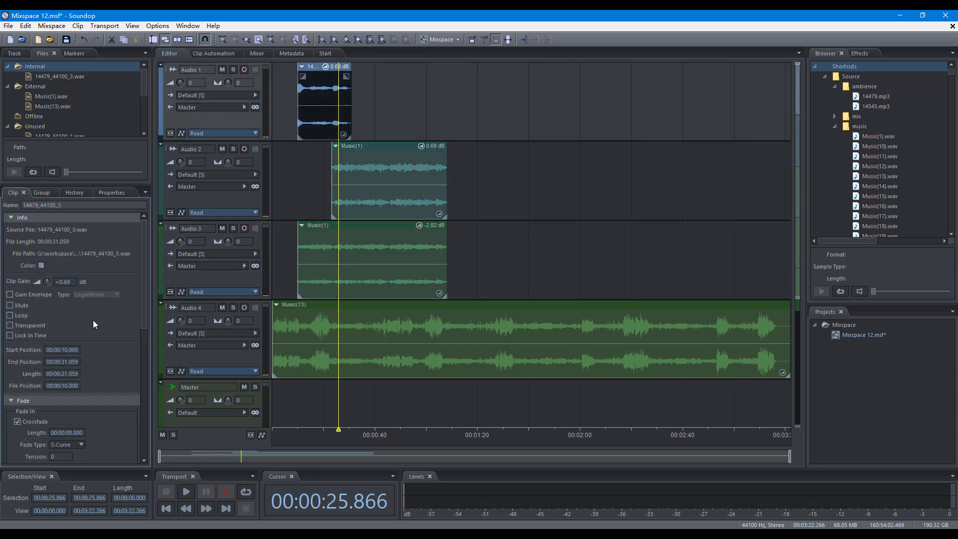
Step: Enable looping for the Audio 1 clip, extending it to end at about 1:42.4, and shift the looped audio inside it
click(10, 316)
drag(351, 96, 526, 119)
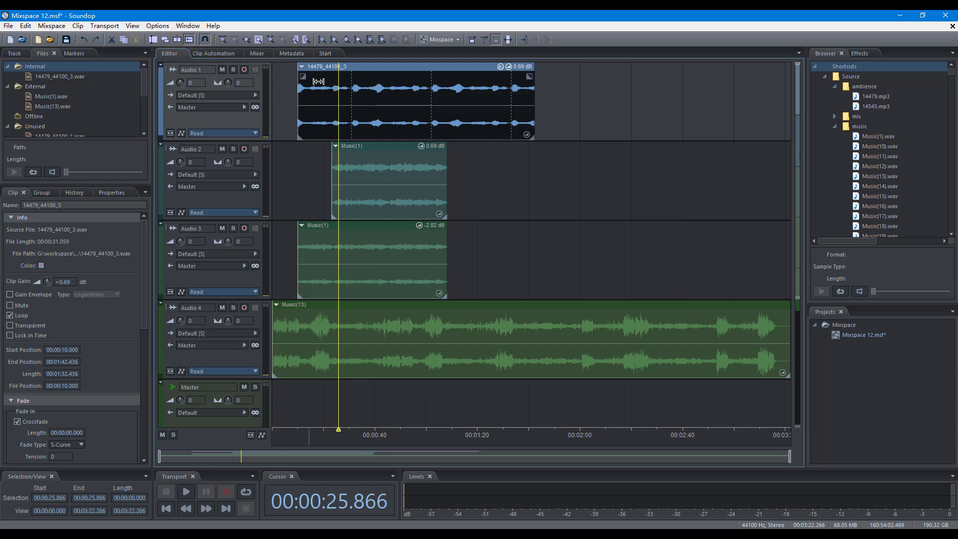
drag(384, 109, 510, 121)
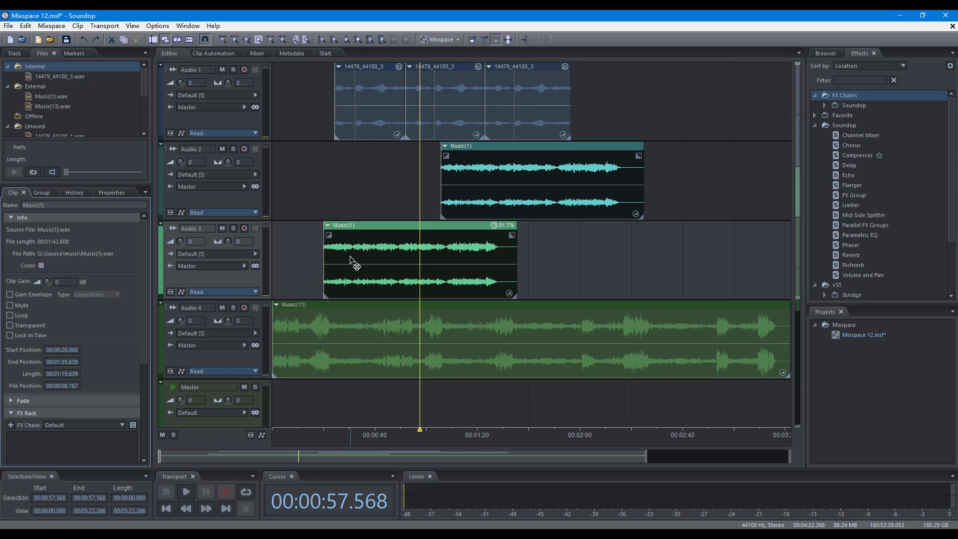
Step: Set the start position of the selected Audio 2 and Audio 3 clips to 10 seconds and edit their combined length in the group settings
click(52, 352)
text(10)
key(Return)
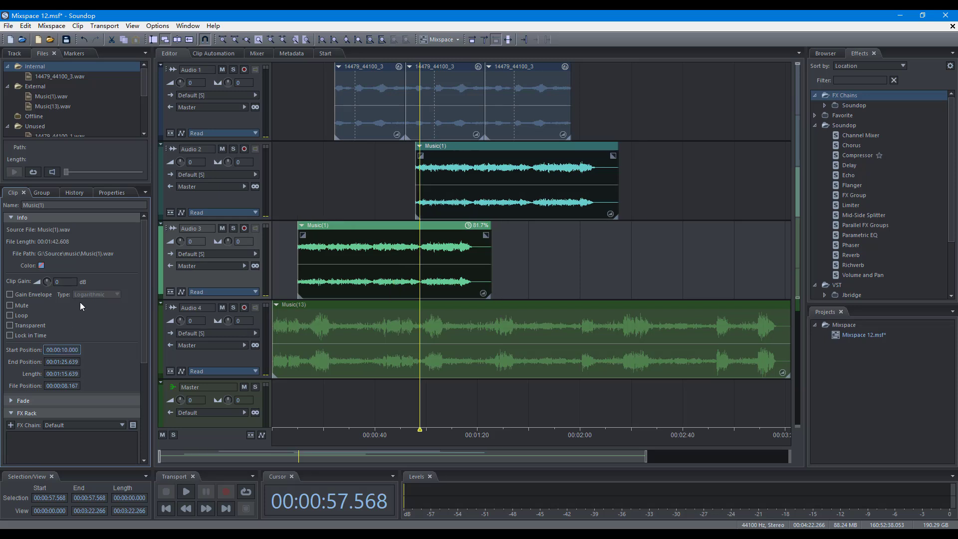
click(42, 193)
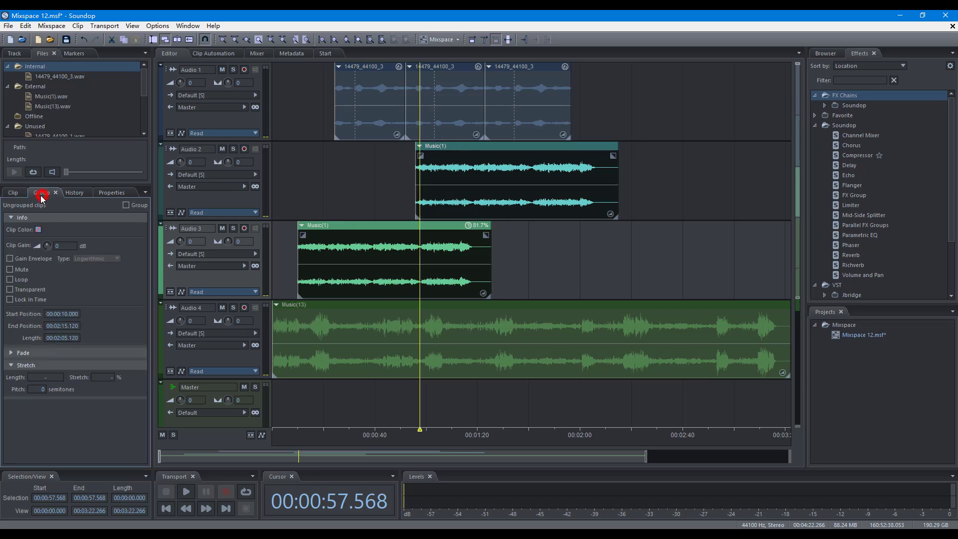
click(58, 338)
key(Return)
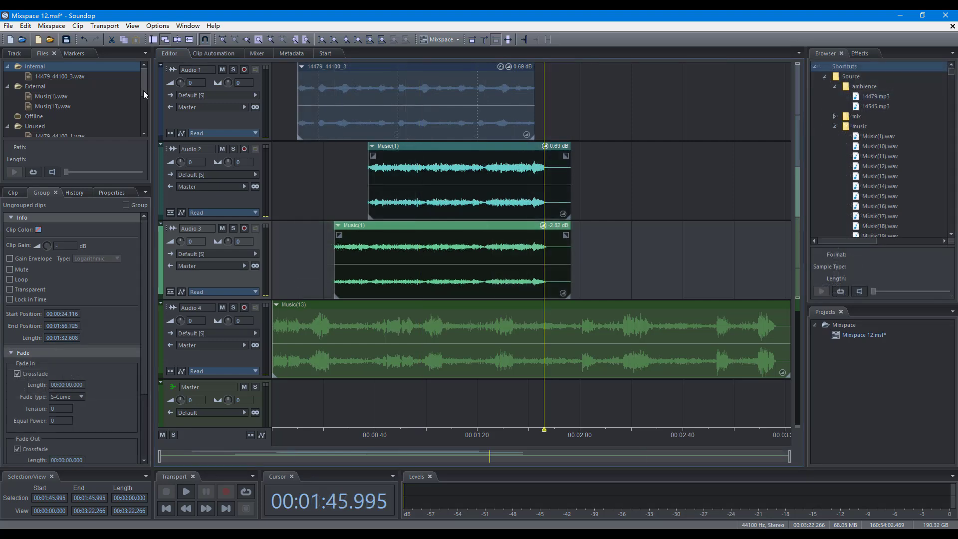
Step: Display the clip alignment options for the selected Audio 2 and Audio 3 clips
click(81, 27)
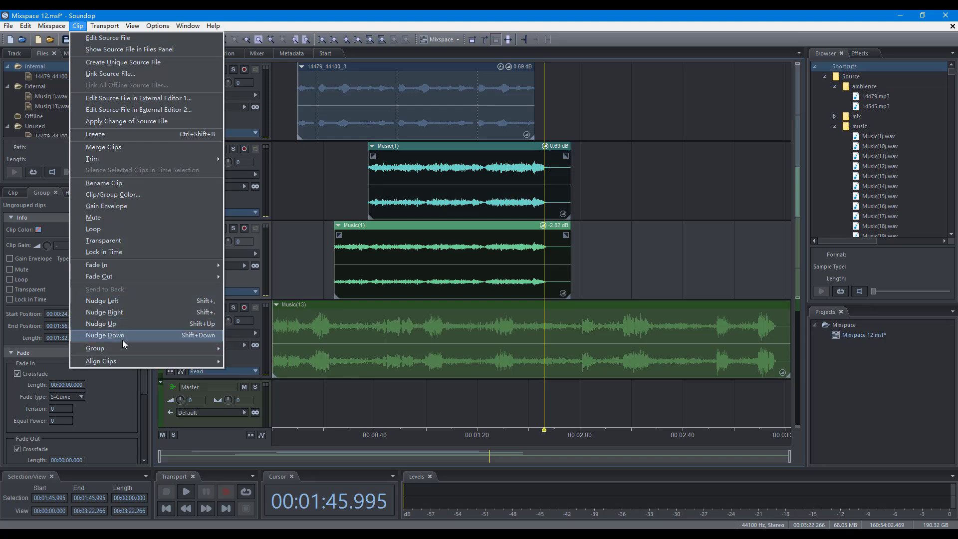
mouse_move(139, 363)
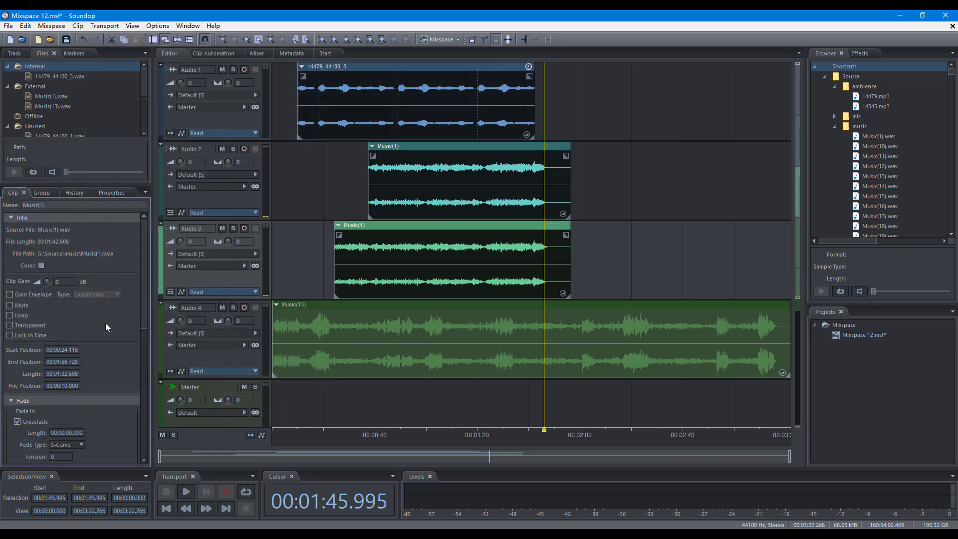
Step: Lock the Audio 3 clip in time and try to move the selected clips along the timeline from the Audio 2 clip
click(10, 335)
drag(431, 150, 525, 159)
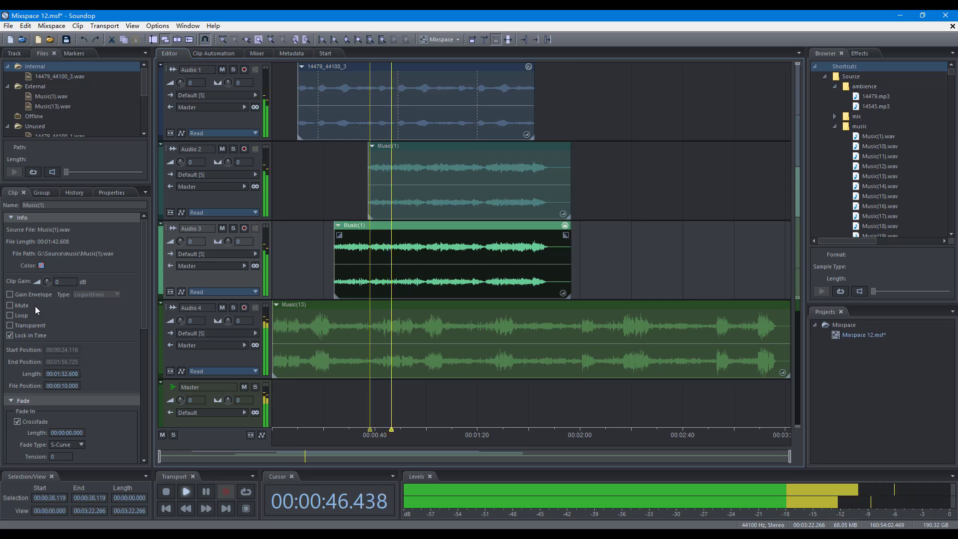
Step: Mute and unmute the Audio 3 clip during playback, and lower its clip gain to about -4.84 dB
click(10, 305)
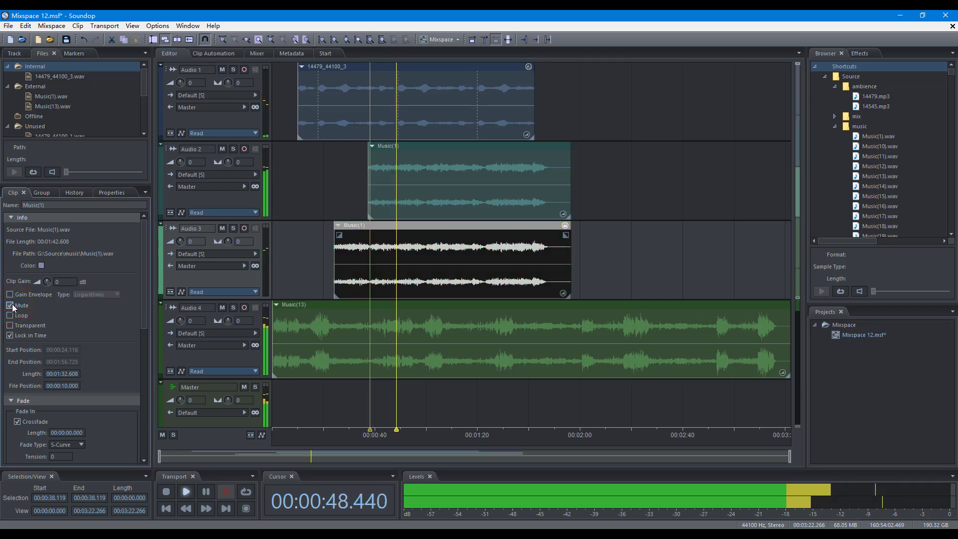
click(11, 305)
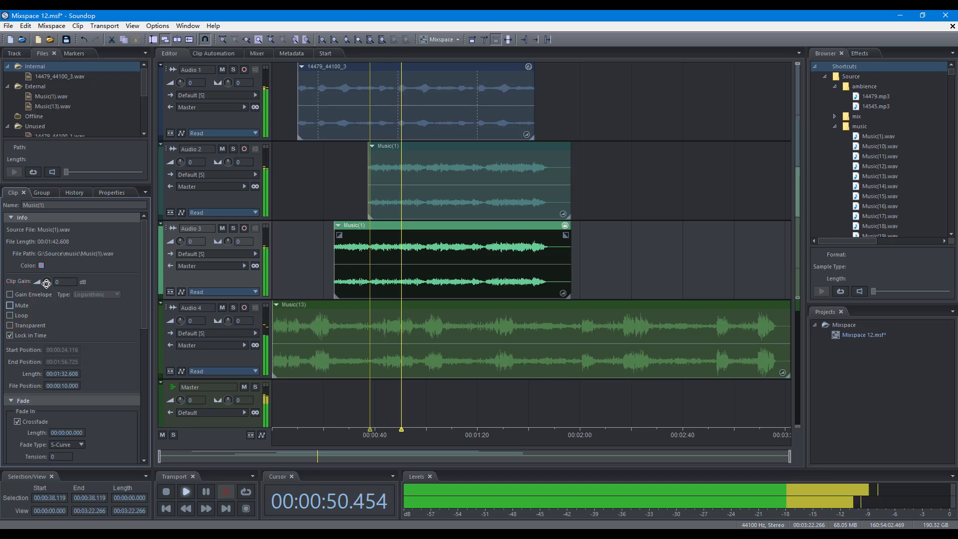
drag(47, 281, 40, 299)
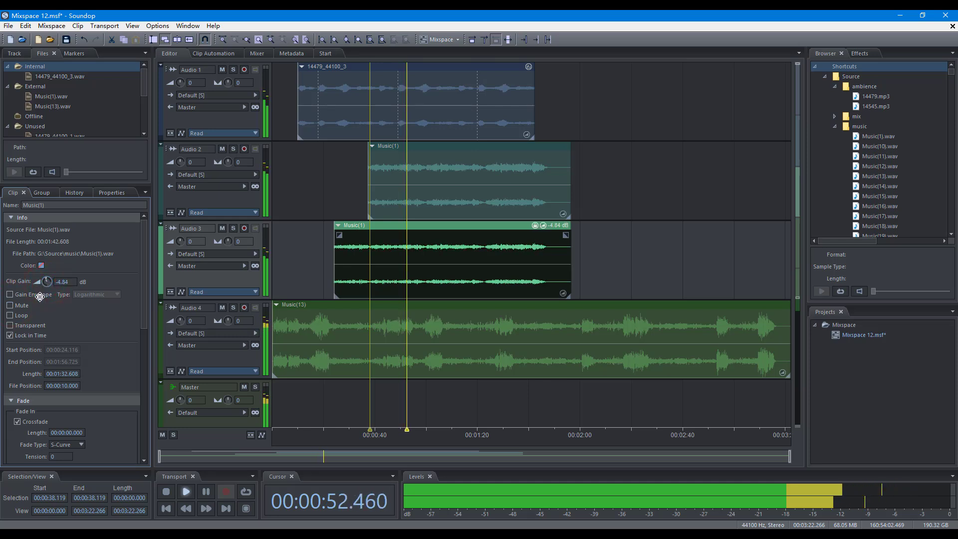
Step: Enable the gain envelope of the Audio 3 clip and add points along it, adjusting the position of one
click(10, 295)
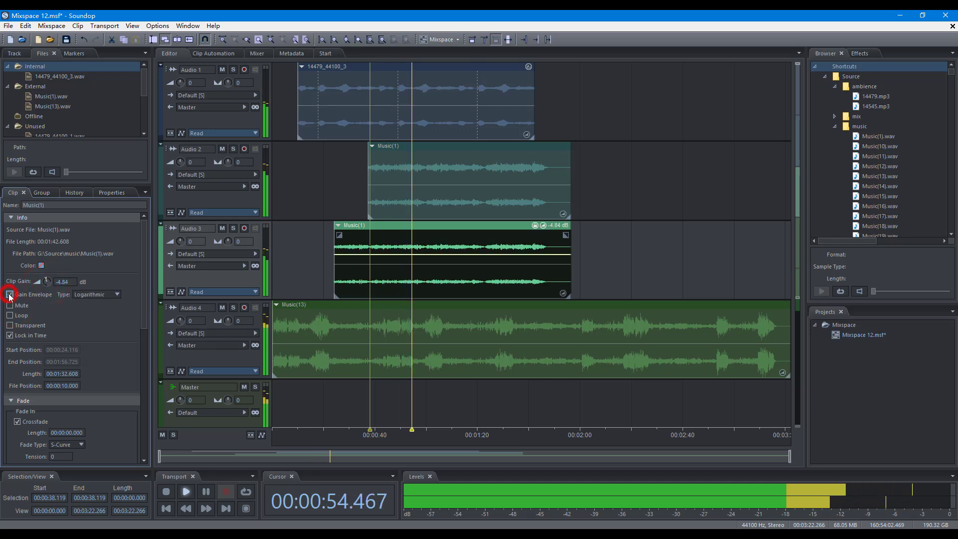
click(396, 255)
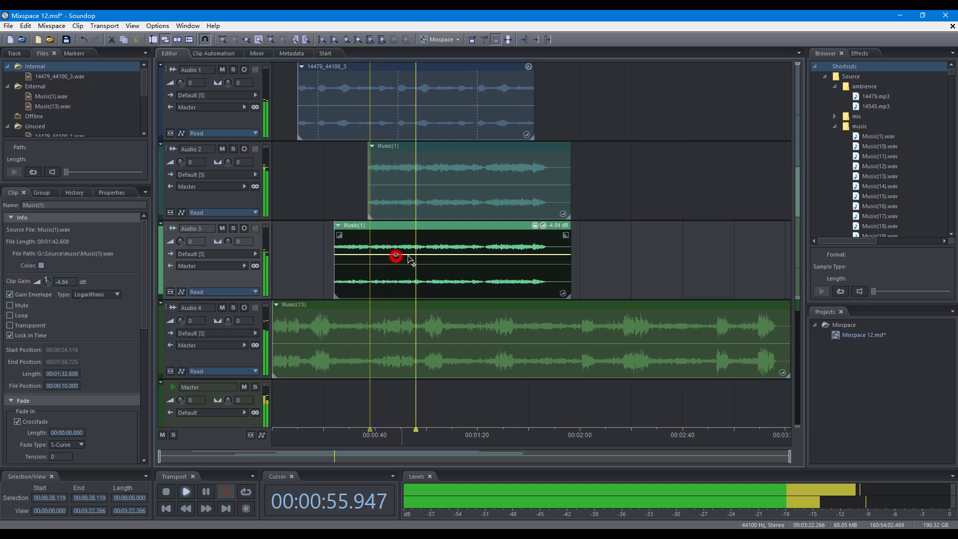
click(443, 255)
drag(443, 255, 484, 257)
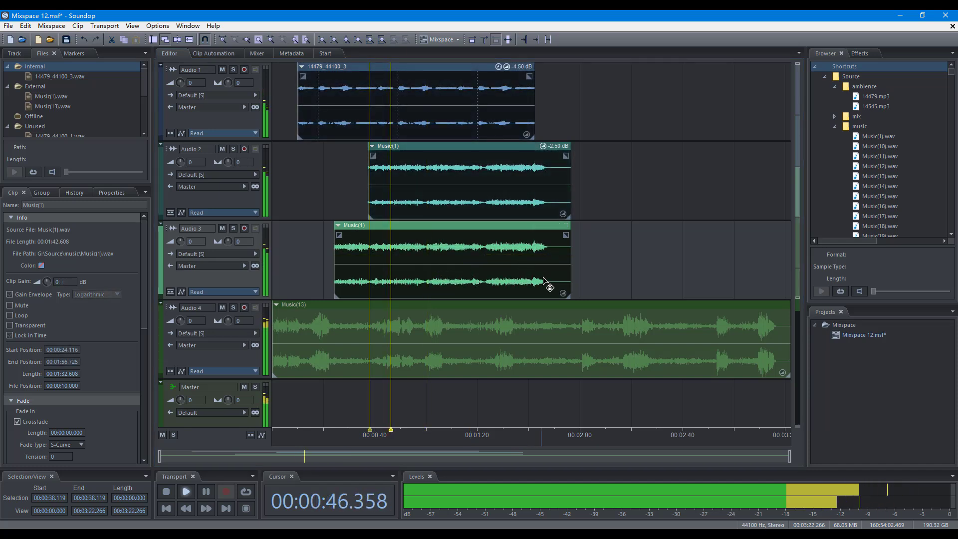
Step: Lower the gain of the three selected clips together by about 5.4 dB, and reset their clip gain to 0 dB
drag(562, 293, 561, 317)
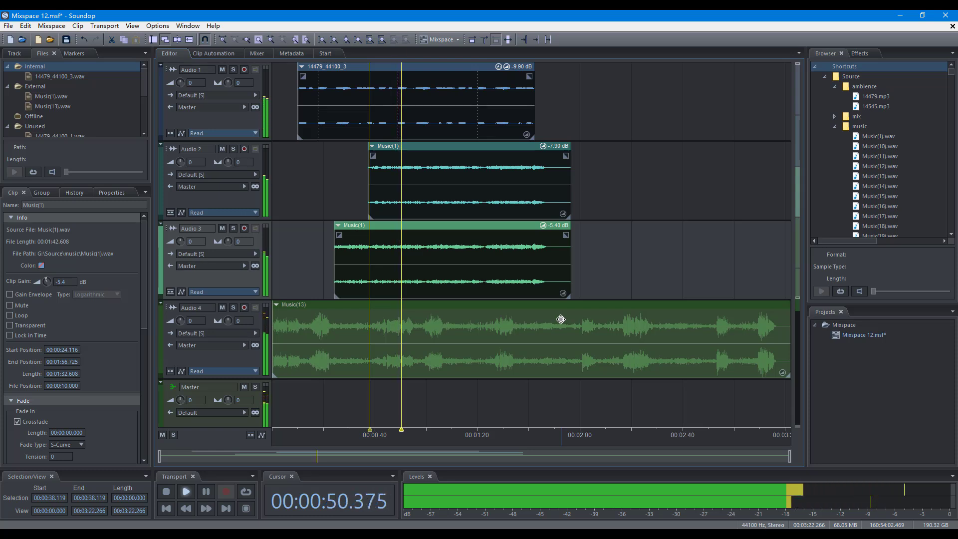
click(43, 192)
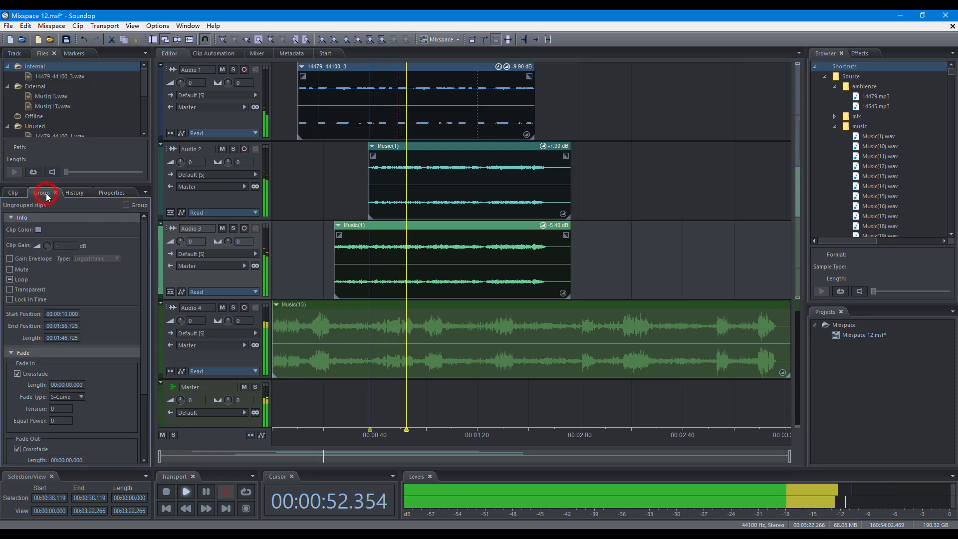
double_click(47, 245)
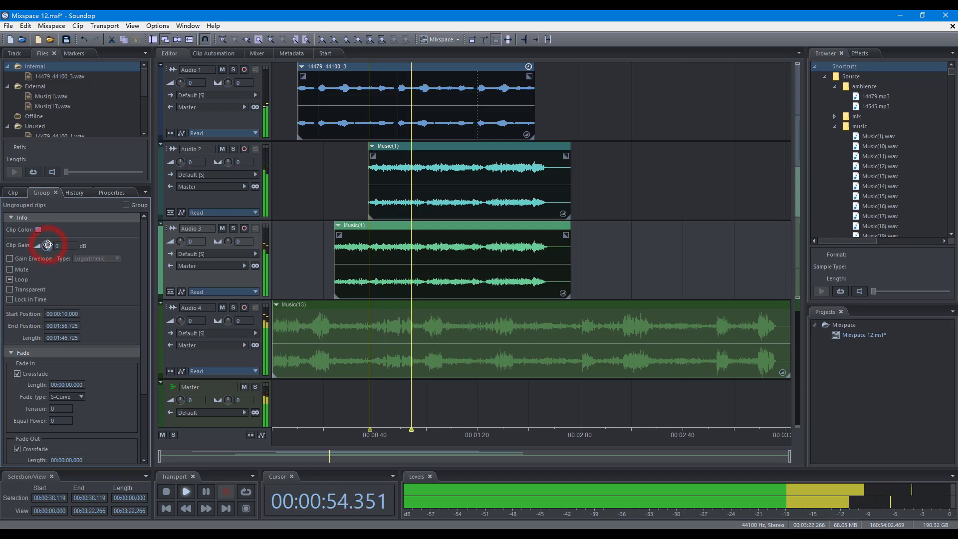
Step: Select the Audio 3 clip and add a fade-in about 18.67 seconds long and a fade-out at its end
click(380, 272)
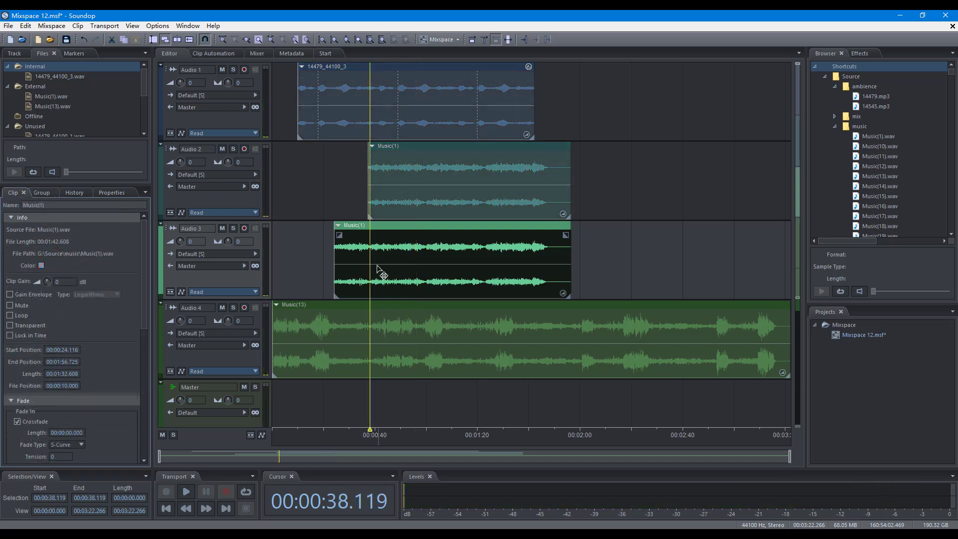
drag(340, 234, 384, 233)
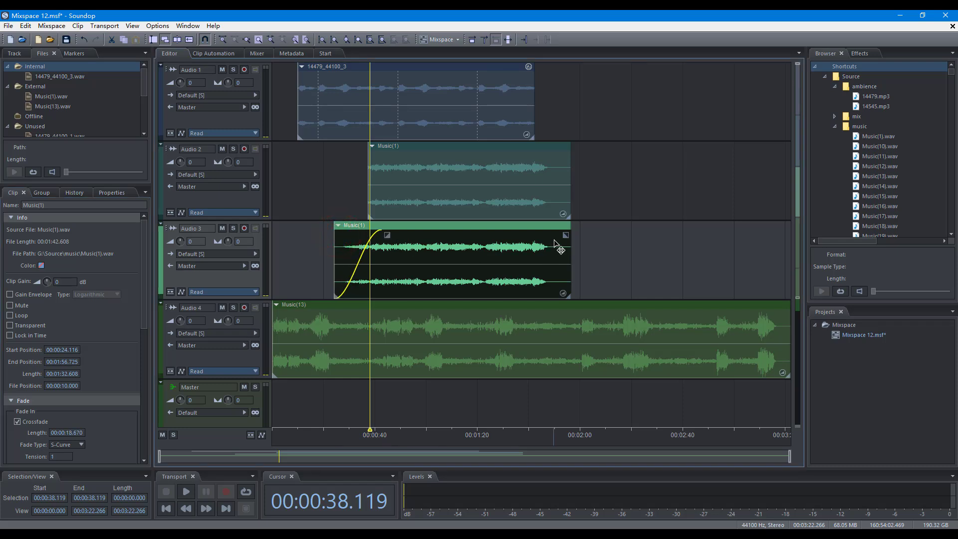
drag(566, 233, 506, 233)
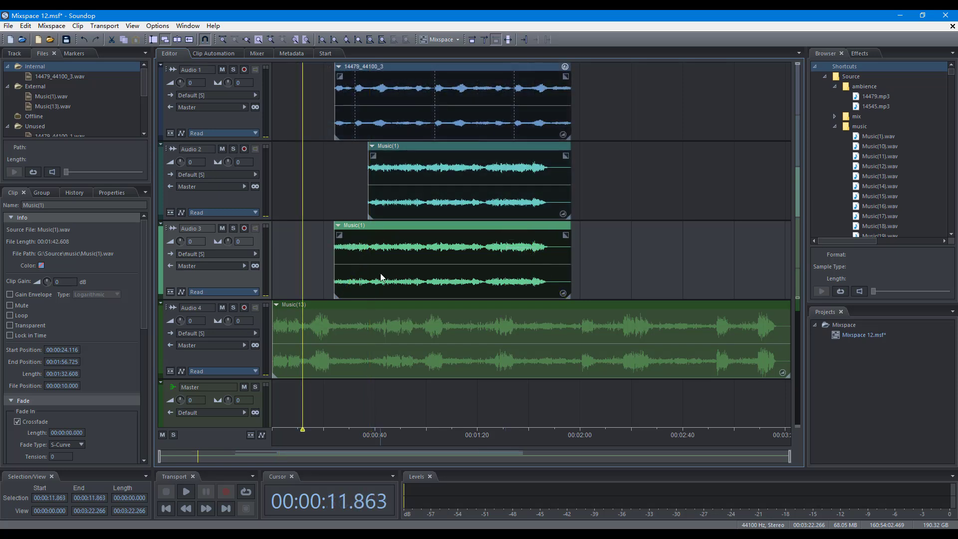
Step: Add a fade-in about 19.84 seconds long and a fade-out about 19.25 seconds long to the three selected clips by adjusting the Audio 3 clip
drag(339, 235, 390, 238)
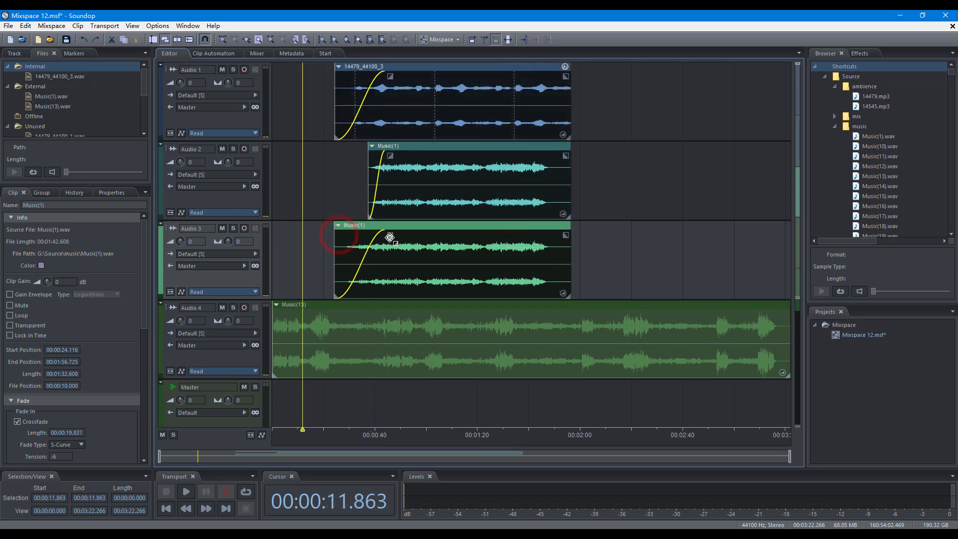
drag(566, 236, 516, 238)
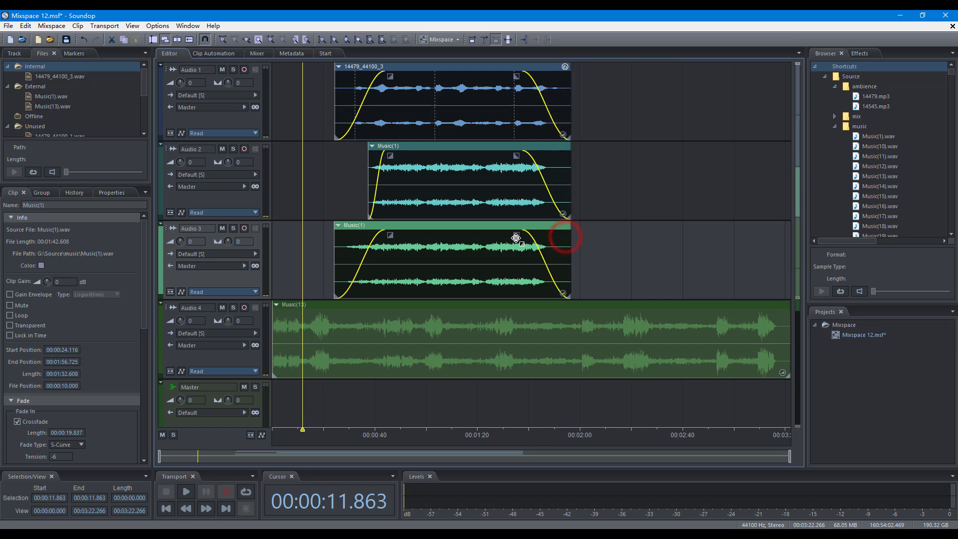
Step: Set the Audio 3 clip's fade-in length to 30 seconds and its fade-in type to Linear
click(20, 218)
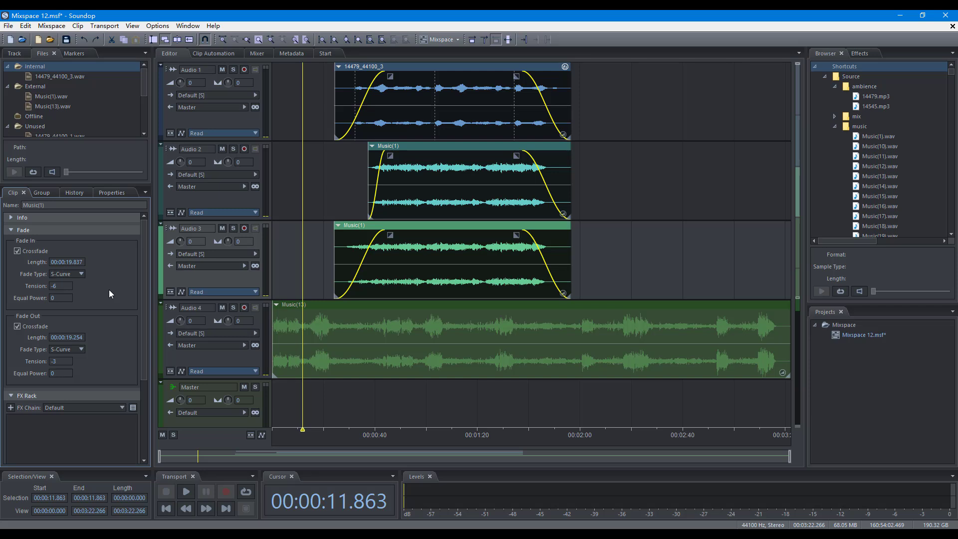
double_click(64, 260)
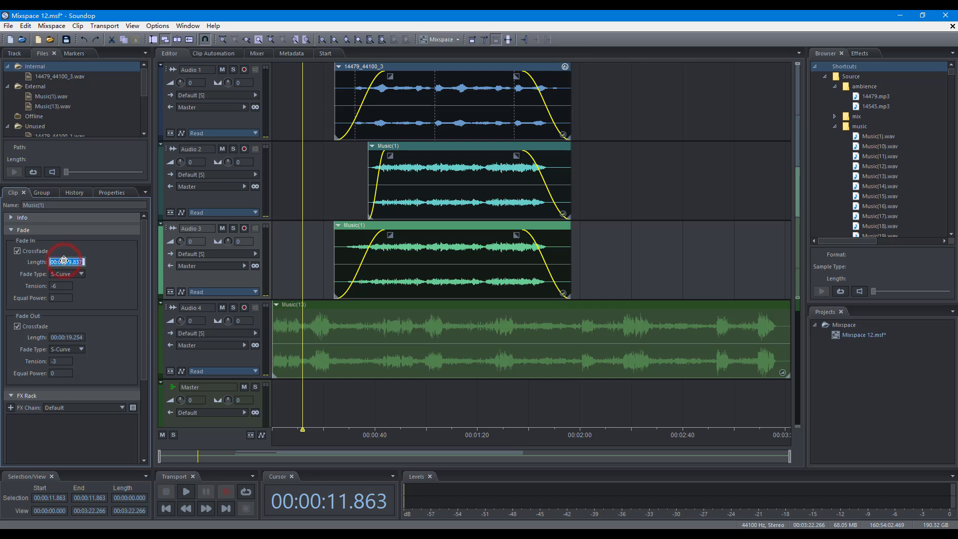
text(30)
key(Return)
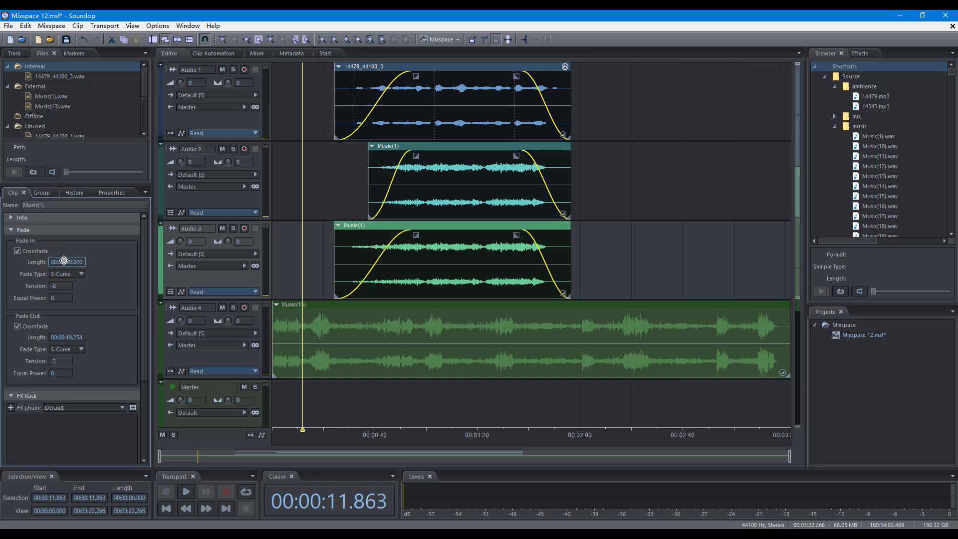
click(70, 293)
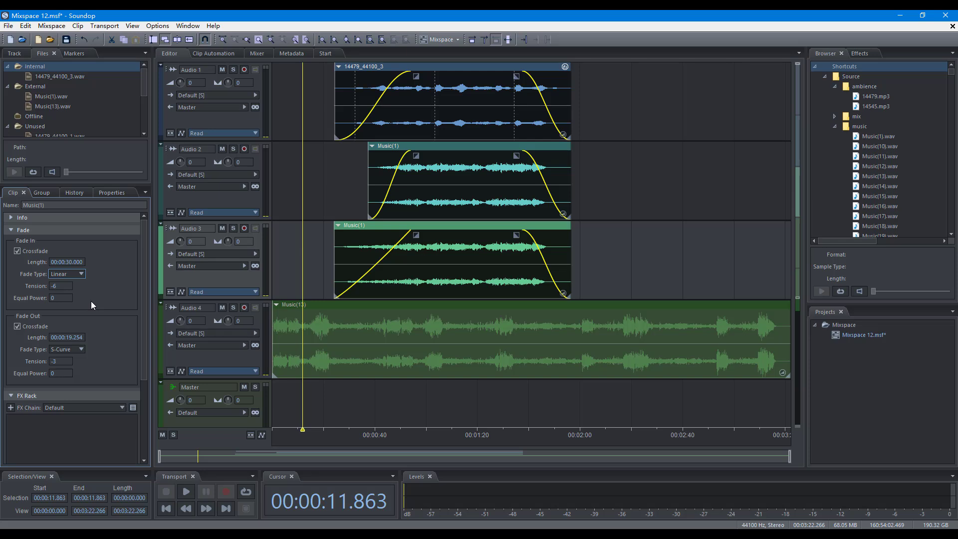
Step: In the group settings of the three selected clips, set the fade-in length to 20 seconds and the fade-in type to S-Curve
click(42, 194)
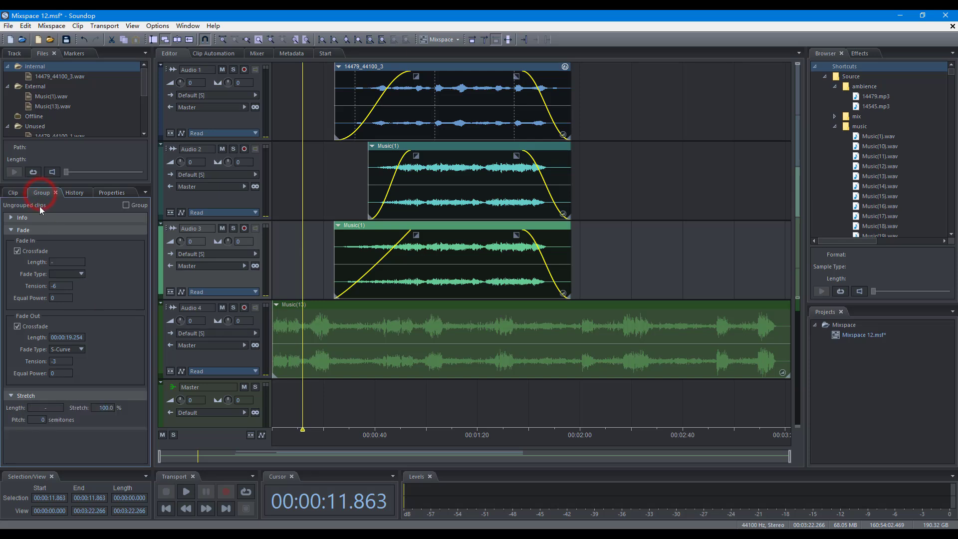
double_click(59, 261)
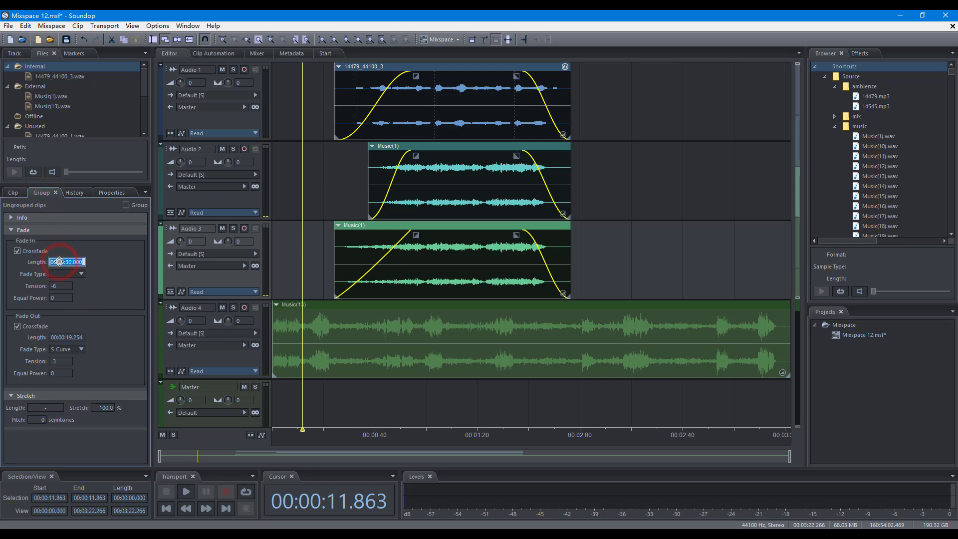
text(20)
key(Return)
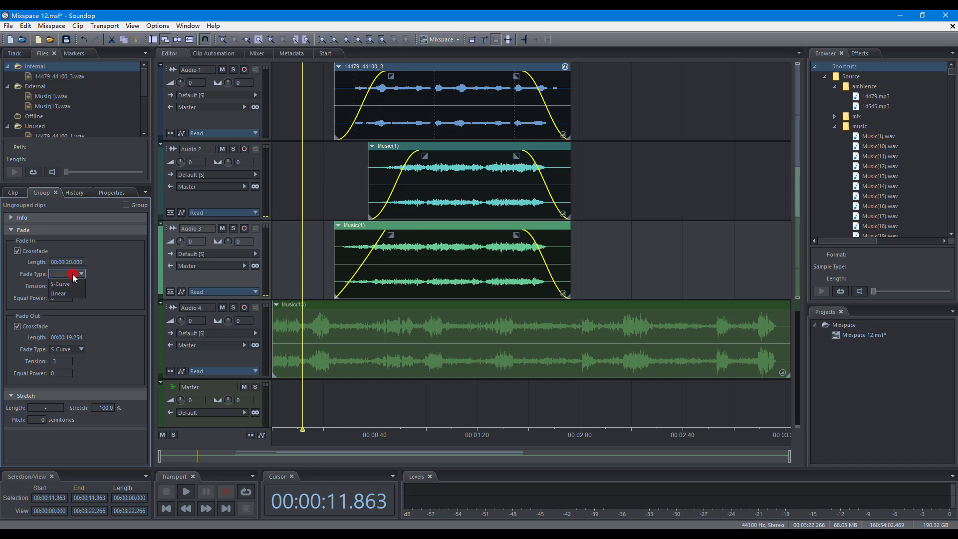
click(69, 282)
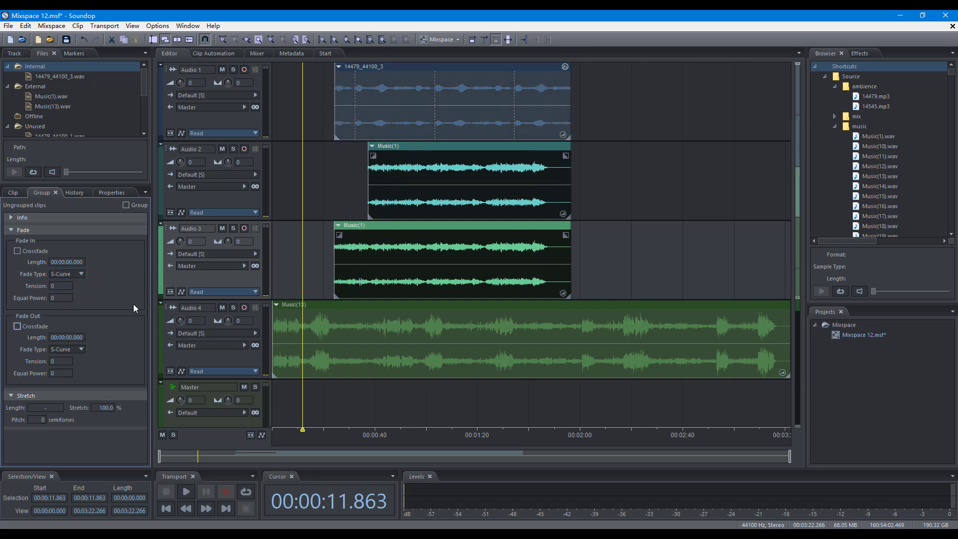
Step: Enable crossfade for both the fade-in and the fade-out of the two selected clips on Audio 2 and Audio 3
click(17, 251)
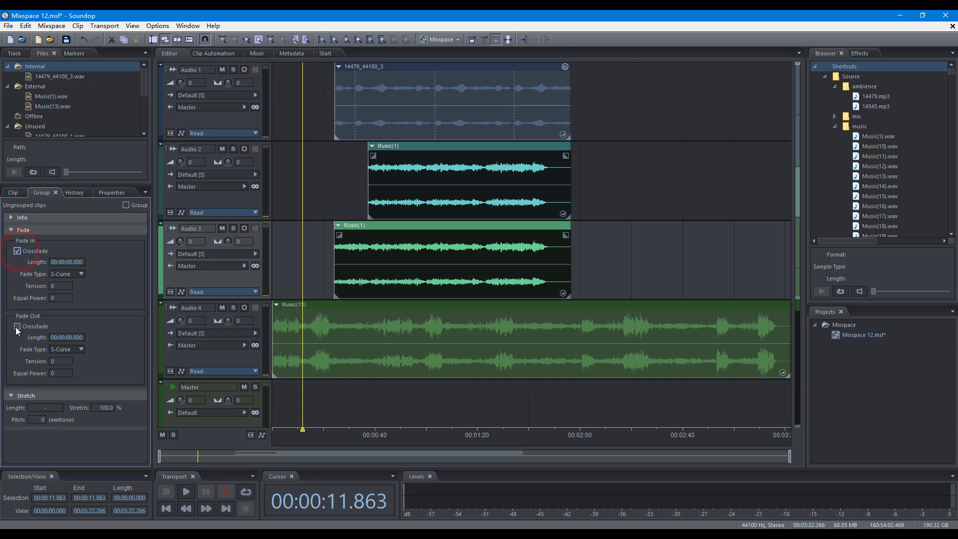
click(17, 327)
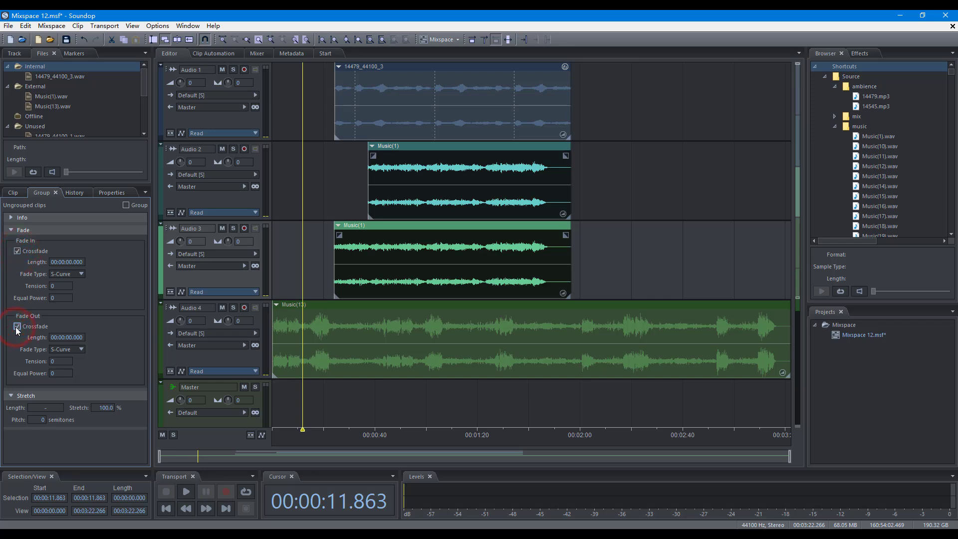
Step: Move the Audio 3 clip onto Audio 2 so it overlaps the end of that track's clip in a crossfade, and undo the move
click(614, 282)
drag(485, 226, 669, 203)
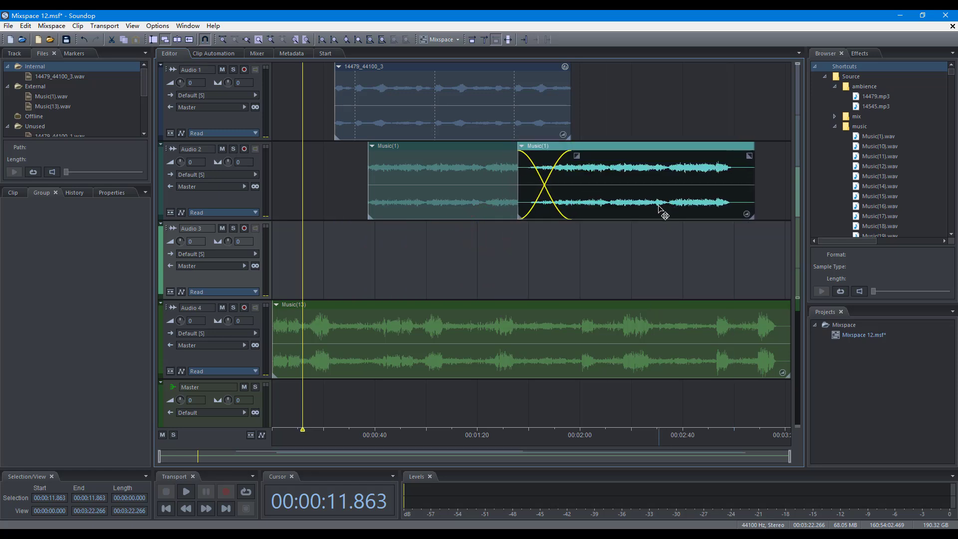
key(ctrl+z)
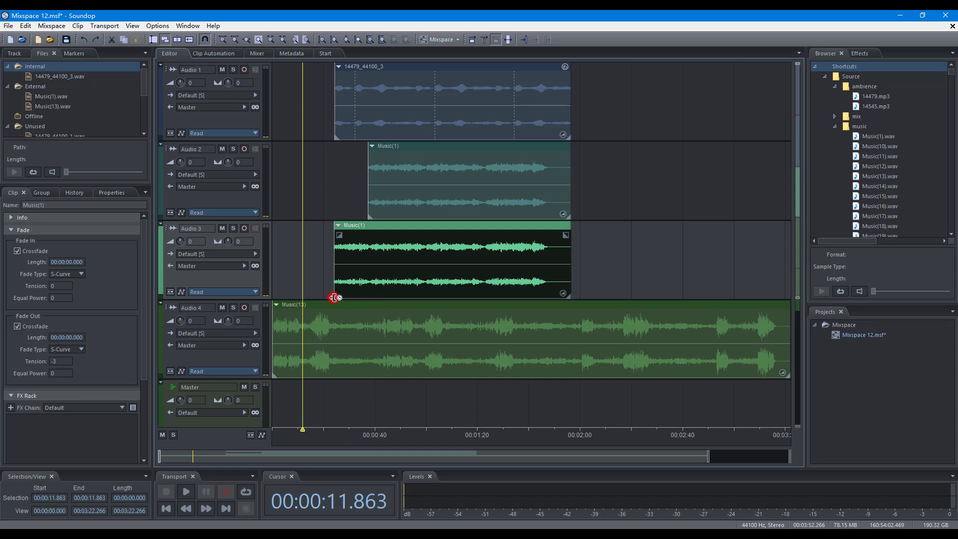
Step: Time-stretch the Audio 3 clip from both ends, shortening it to about 81.7%
drag(334, 297, 349, 298)
drag(568, 298, 542, 297)
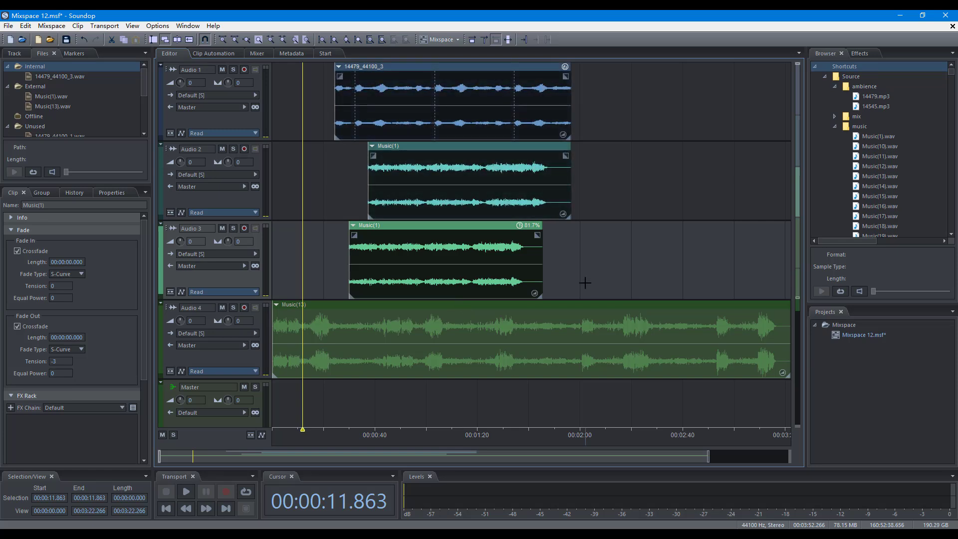
Step: Stretch the three selected clips together until the Audio 3 clip reaches about 102%, and undo the stretch
drag(535, 294, 591, 307)
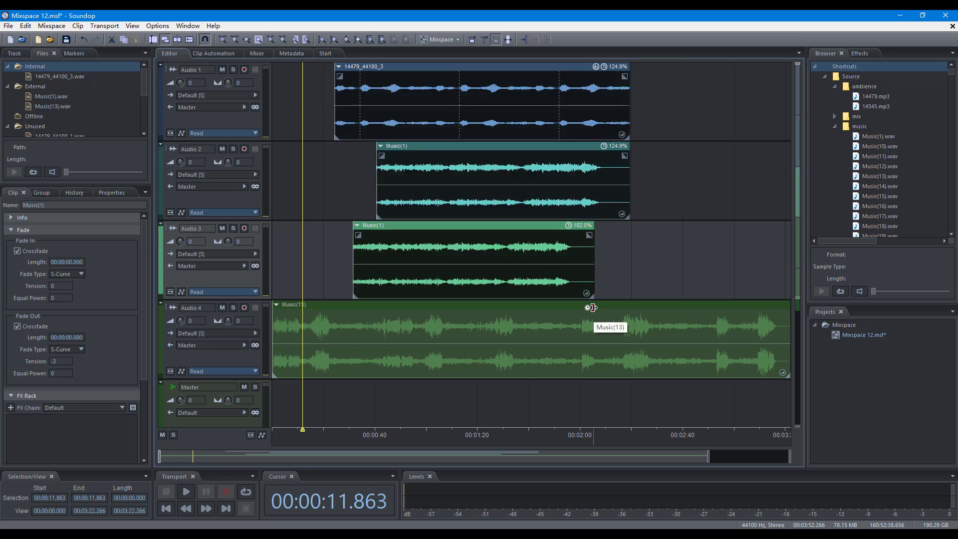
key(ctrl+z)
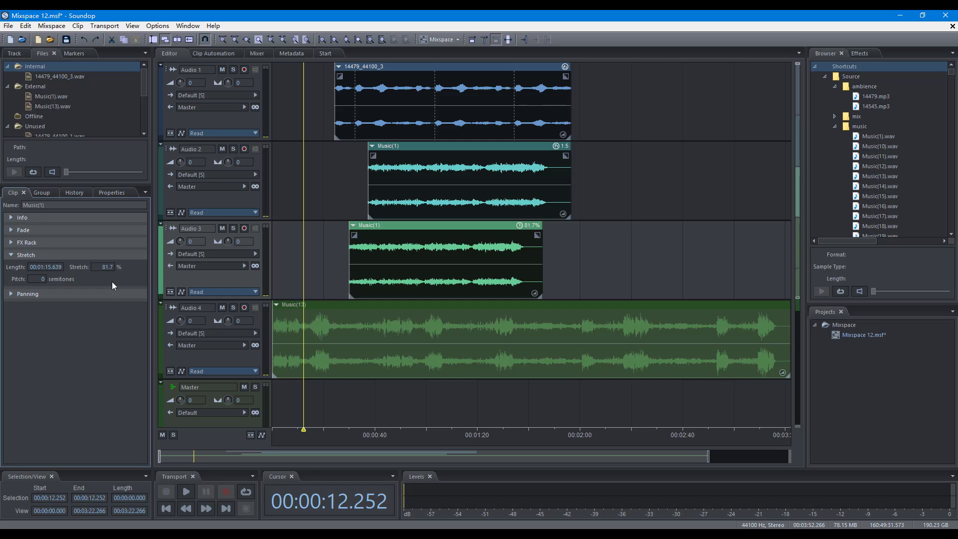
Step: Set the Audio 3 clip's stretch to 70% and its pitch to 3 semitones
click(109, 268)
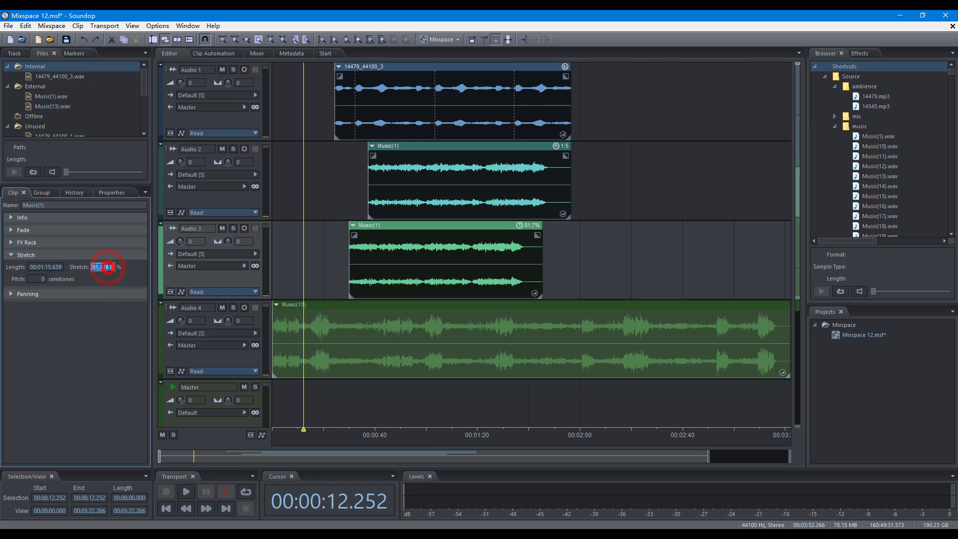
text(70)
key(Return)
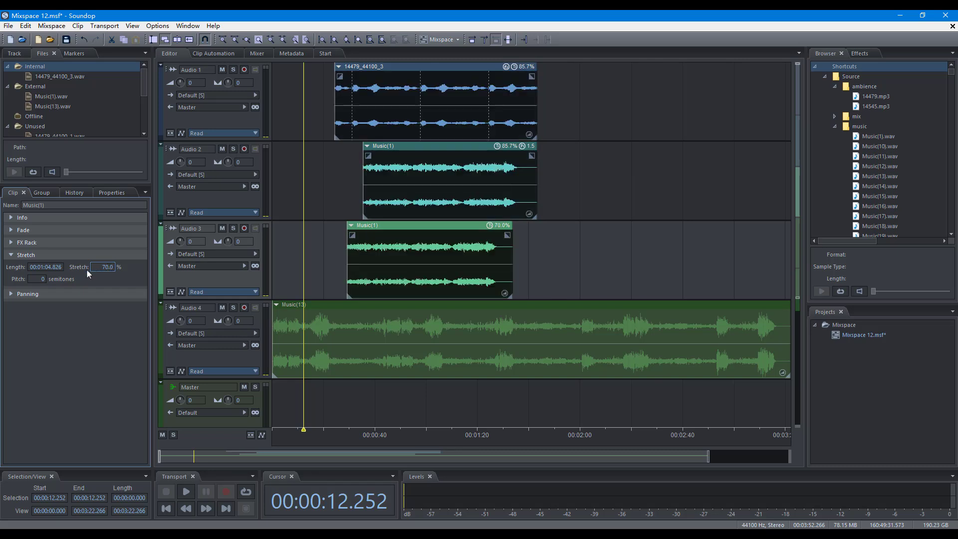
click(38, 279)
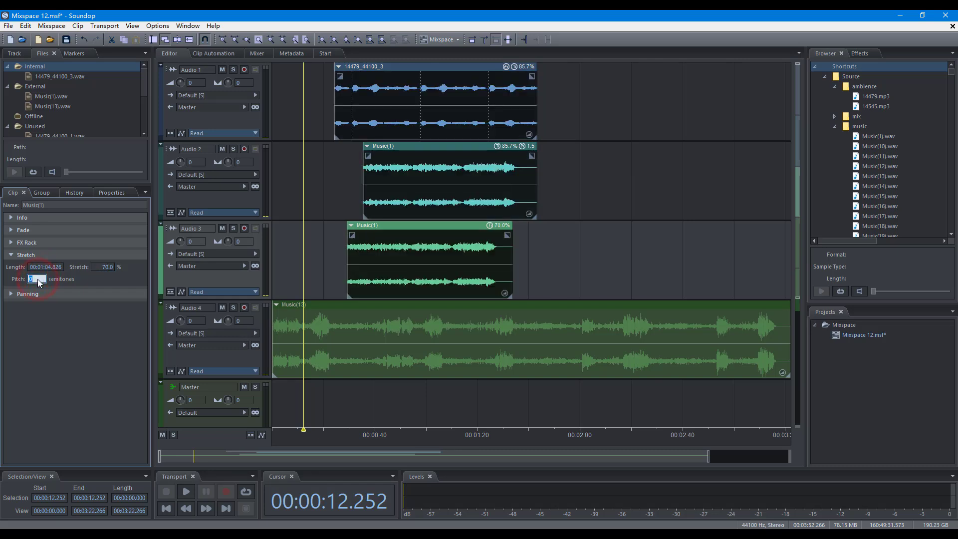
text(3)
key(Return)
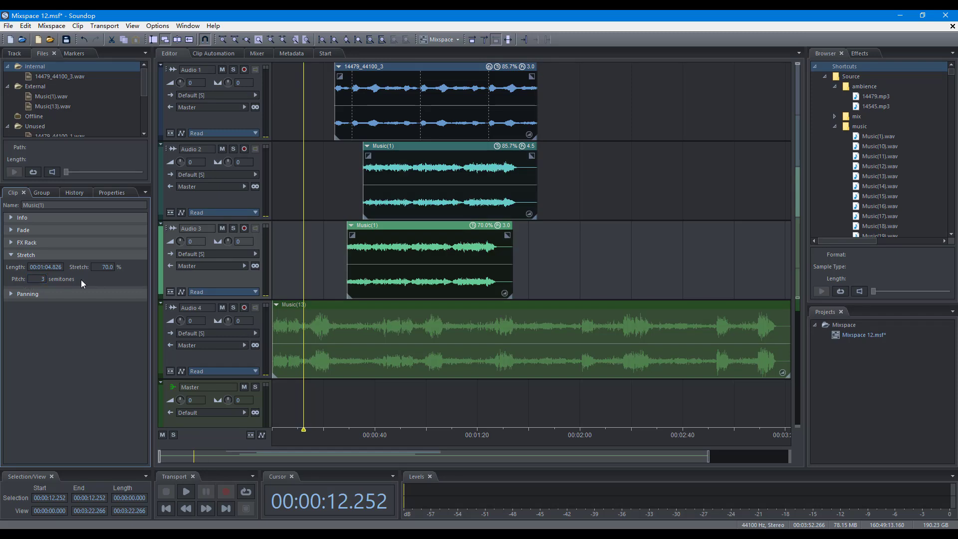
Step: In the group settings, set the stretch of the three selected clips to about 127% and adjust their shared pitch
click(40, 193)
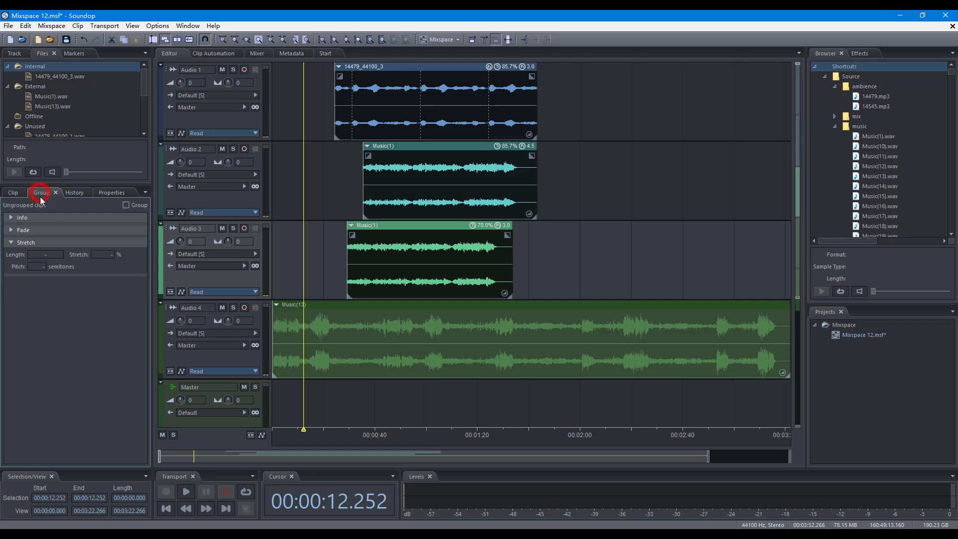
drag(47, 256, 121, 257)
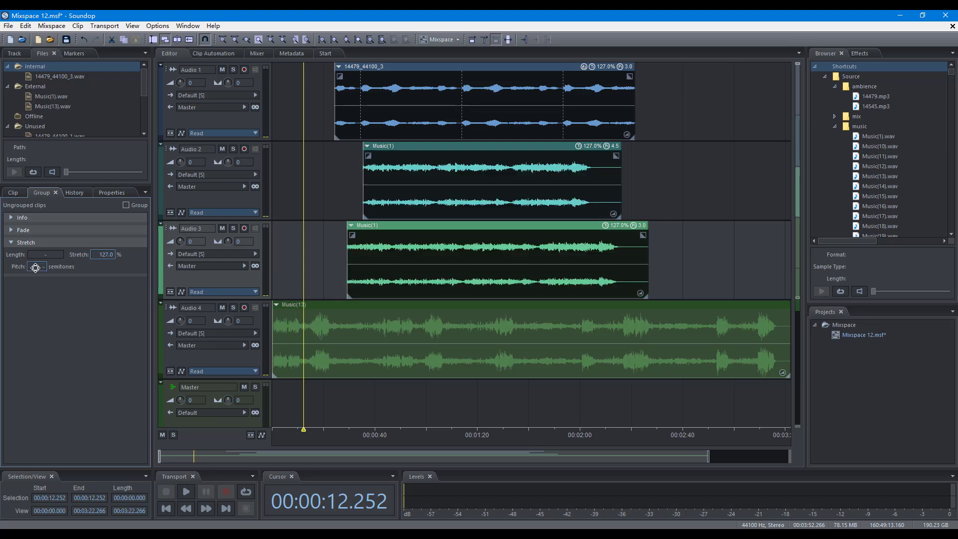
drag(37, 267, 53, 267)
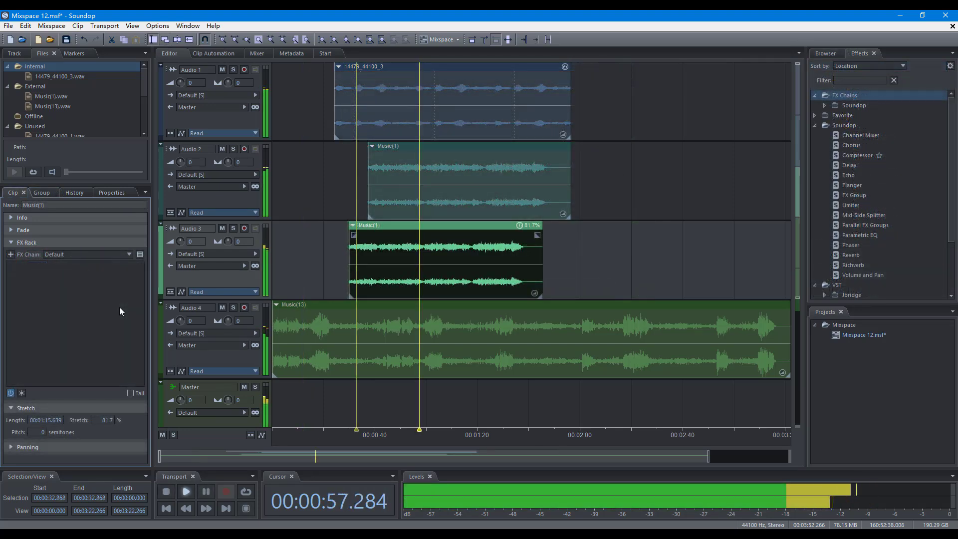
Step: Load the Hollow Voice effects chain on the Audio 3 clip during playback
click(104, 255)
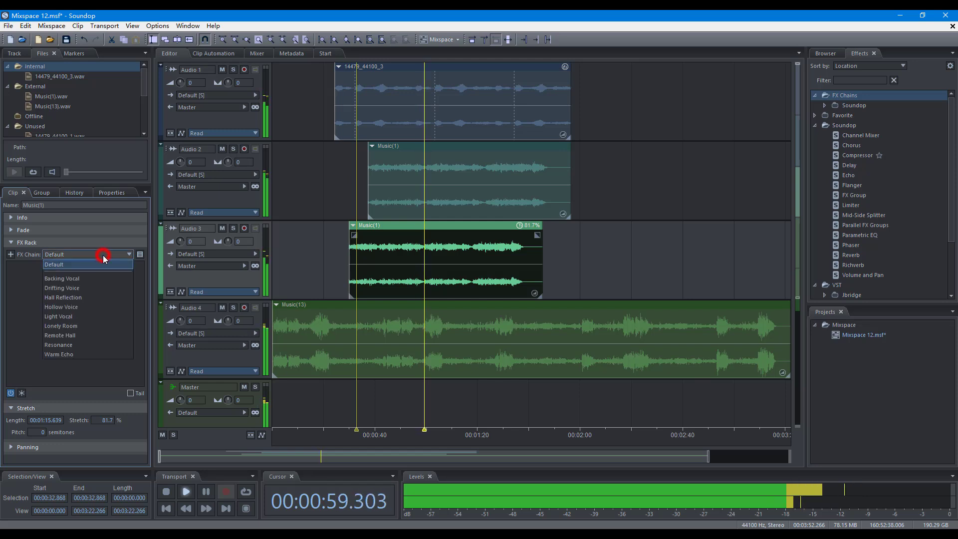
click(93, 307)
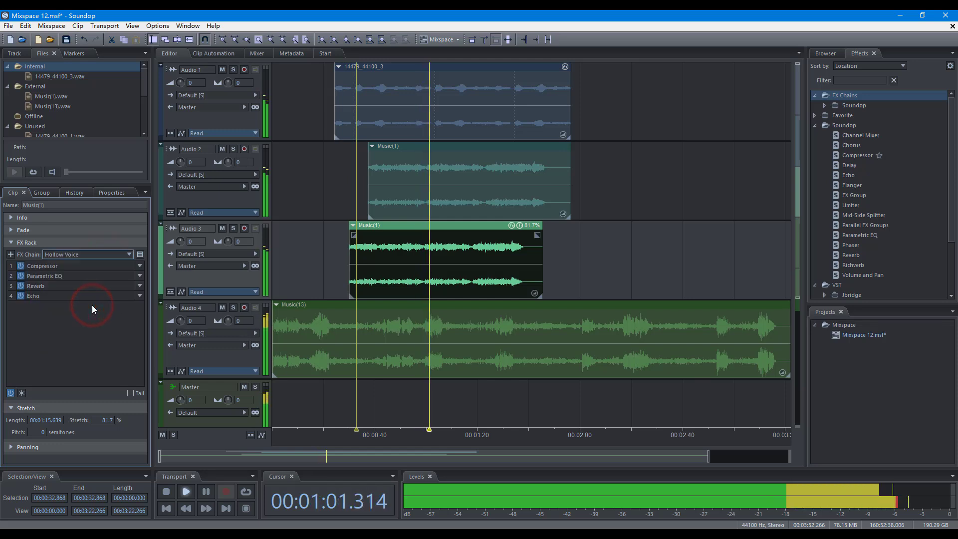
Step: Move the Music(13) clip from Audio 4 onto Audio 3 over the Music(1) clip, starting slightly later than before
click(435, 338)
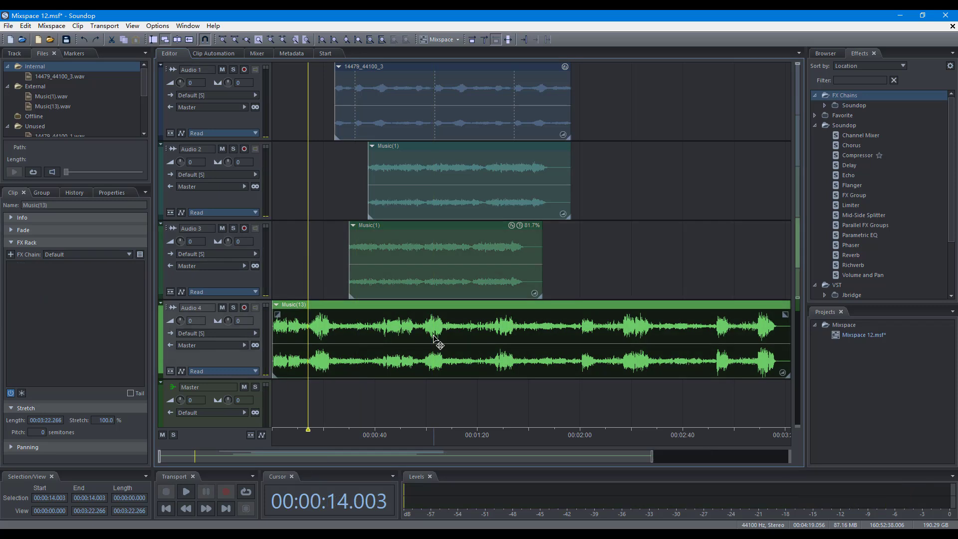
click(435, 338)
drag(435, 339, 446, 277)
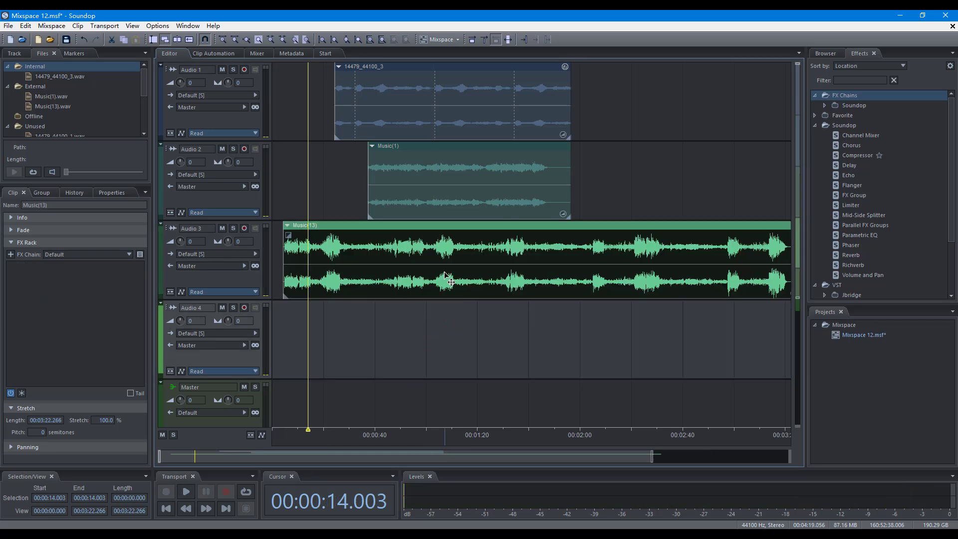
Step: Send the Music(13) clip on Audio 3 to the back and make the overlapping Music(1) clip transparent
right_click(446, 273)
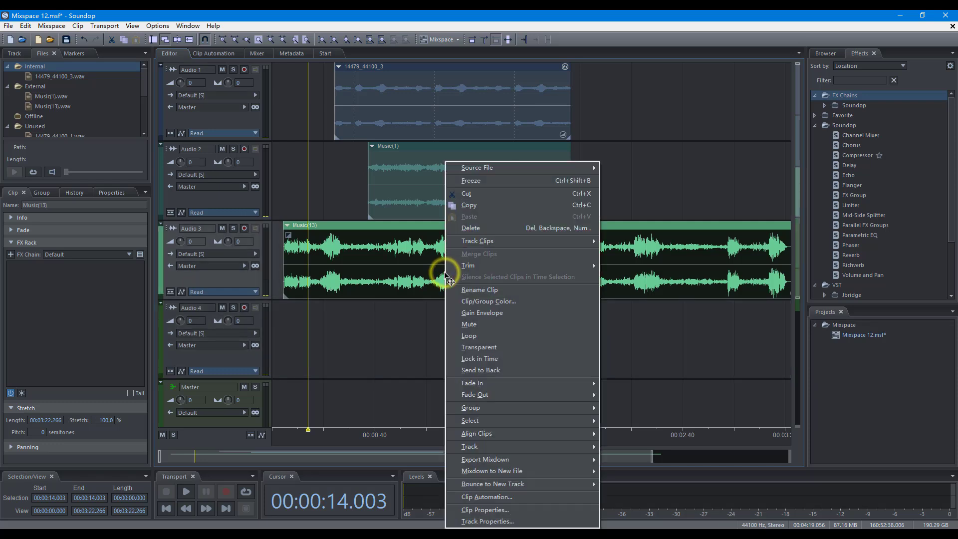
click(481, 371)
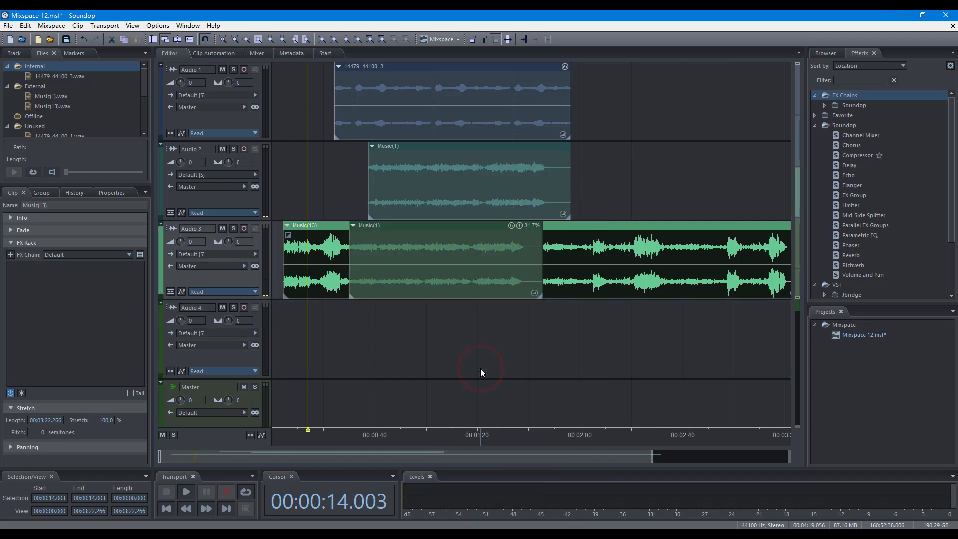
right_click(465, 247)
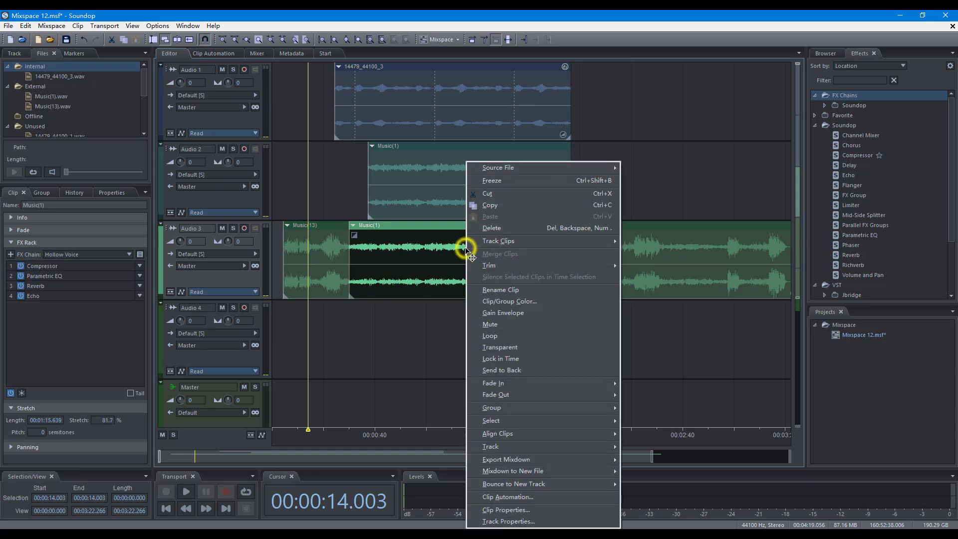
click(507, 348)
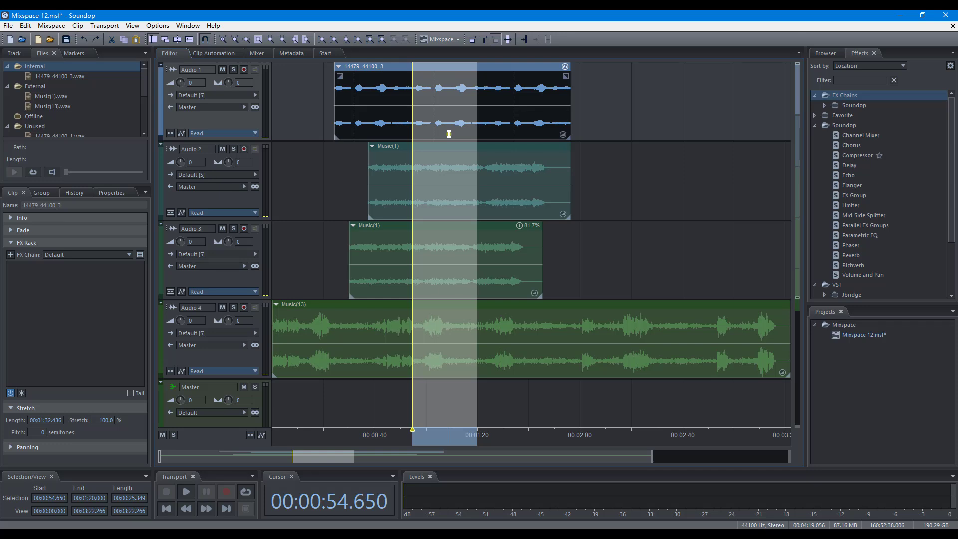
Step: Copy the selected 00:00:54.650 to 00:01:20.000 range of the Audio 1 clip and paste it on Audio 1 at about 00:02:21.780
click(448, 133)
right_click(449, 134)
click(475, 175)
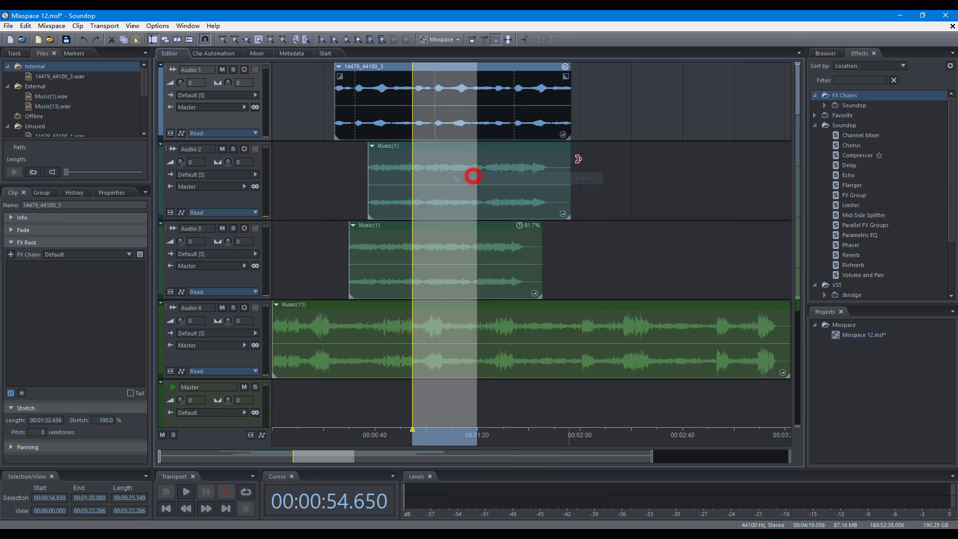
click(636, 117)
right_click(636, 117)
click(661, 147)
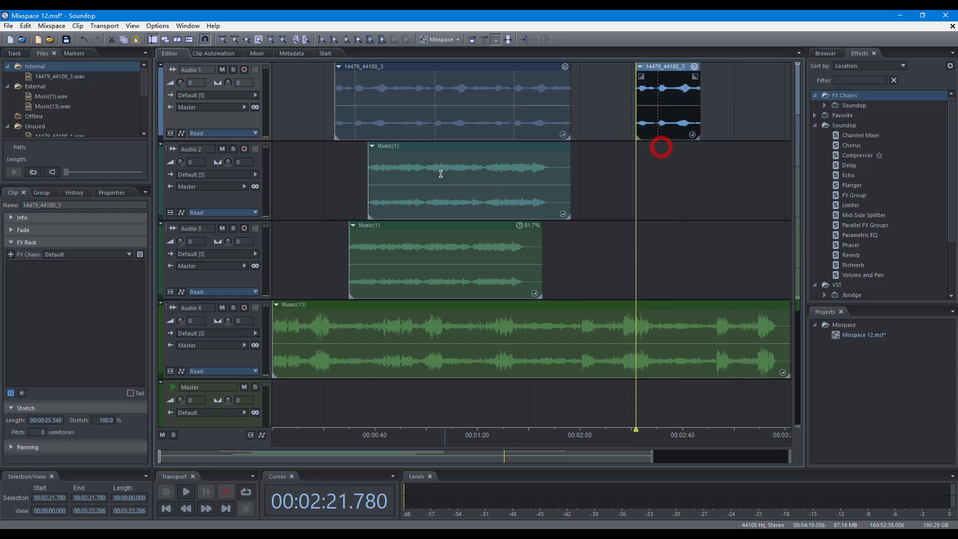
Step: Cut the 00:01:00.096 to 00:01:21.684 range of the Music(1) clip on Audio 2 and paste it on Audio 2 at about 00:02:23.142
drag(426, 151, 482, 151)
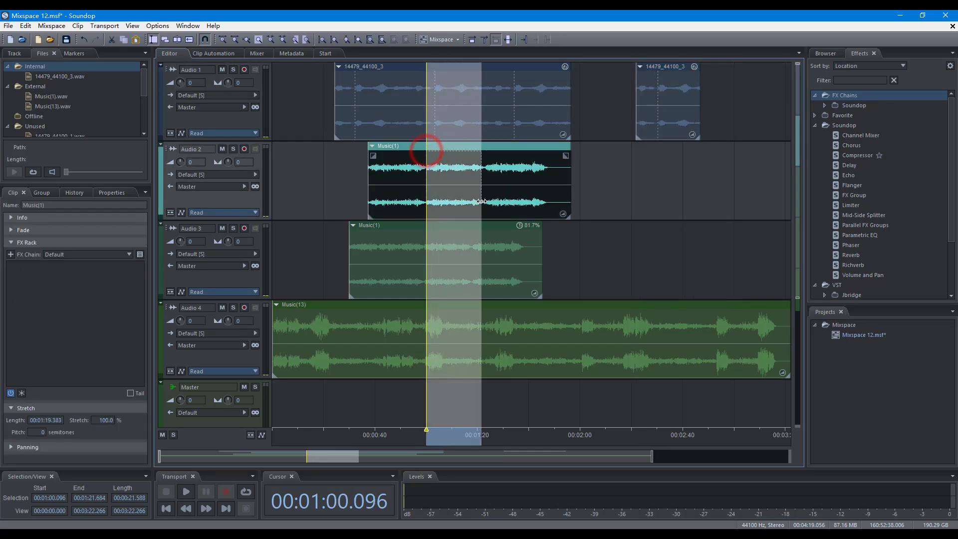
right_click(441, 183)
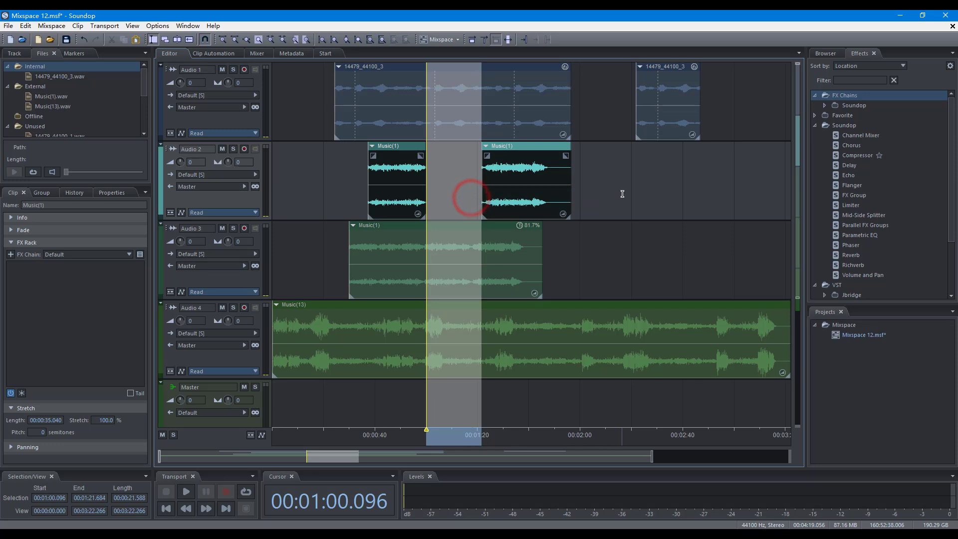
click(639, 196)
right_click(645, 193)
click(667, 223)
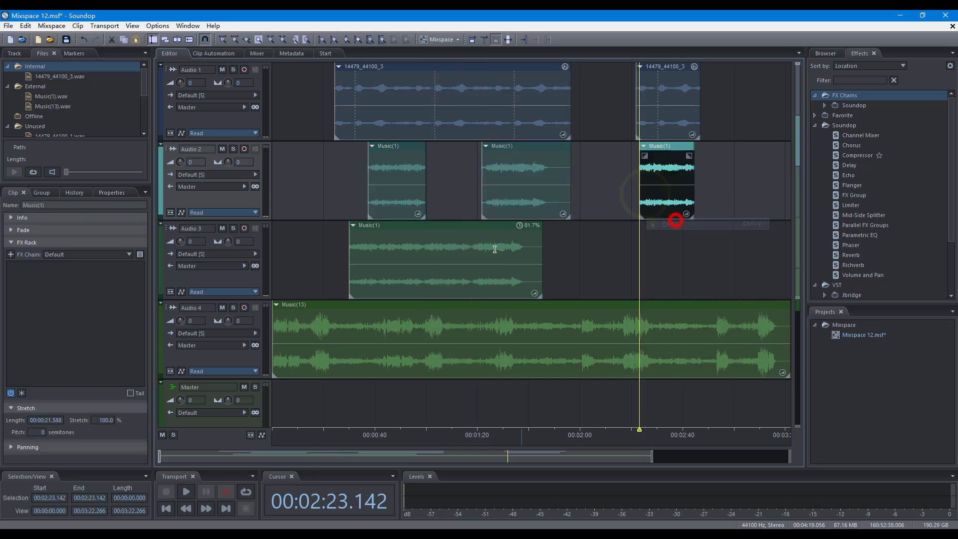
Step: Delete the 00:00:57.762 to 00:01:23.629 range of the Music(1) clip on Audio 3, keeping the parts around it in place
drag(420, 233, 487, 234)
right_click(454, 268)
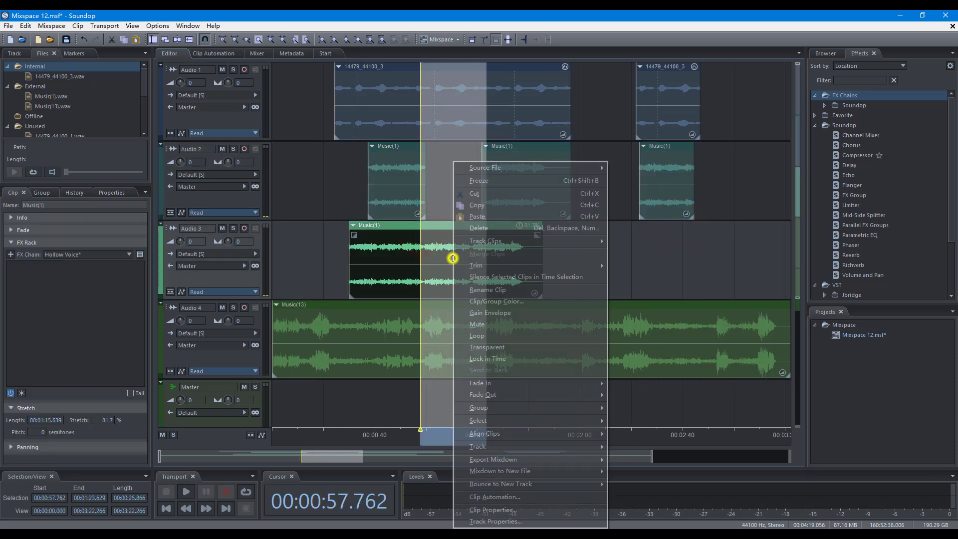
click(482, 228)
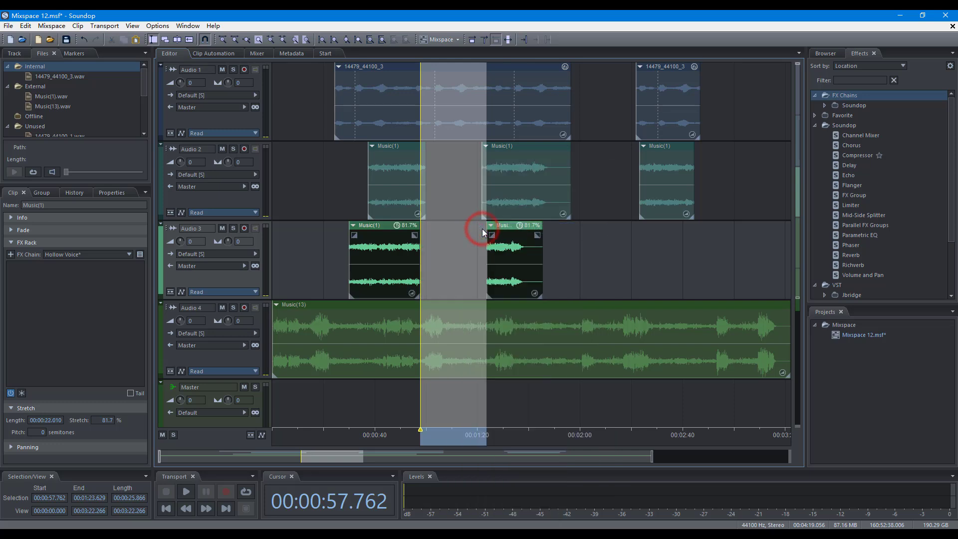
Step: Undo the range deletion on Audio 3 and the earlier range cut, copy and paste edits on Audio 2 and Audio 1
key(ctrl+z)
key(ctrl+z)
key(ctrl+z)
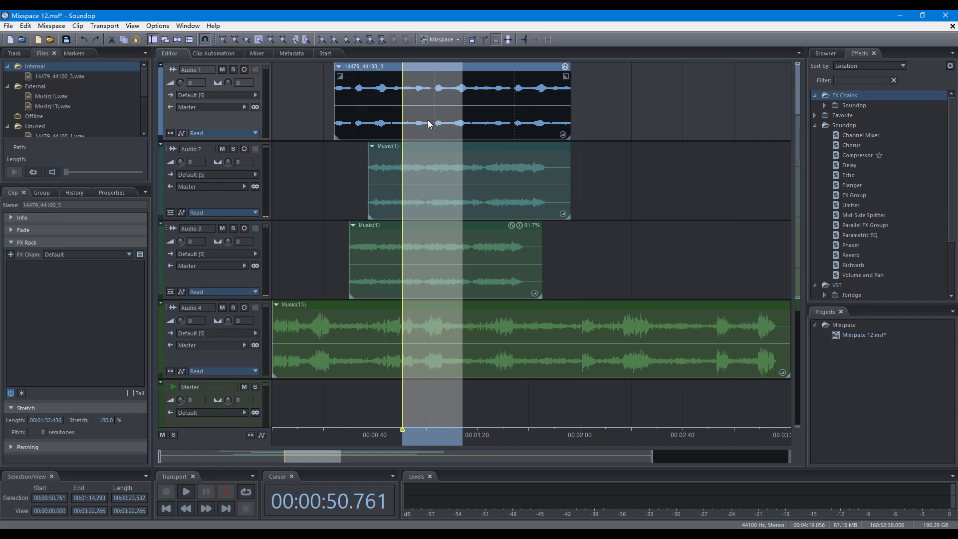
Step: Copy the entire Audio 1 clip with Copy Clips, regardless of the time selection, and paste it on Audio 1 at about 00:02:24.309
right_click(428, 123)
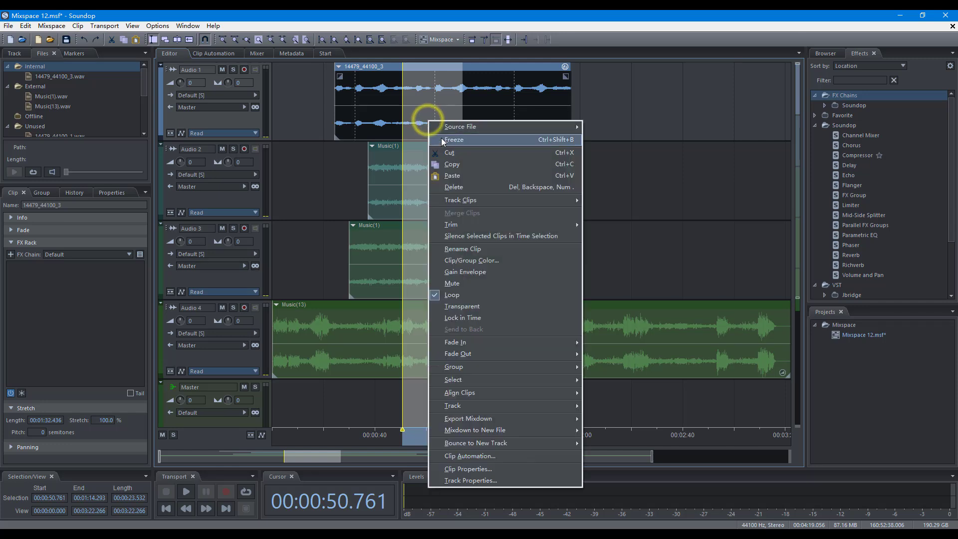
click(491, 197)
click(603, 204)
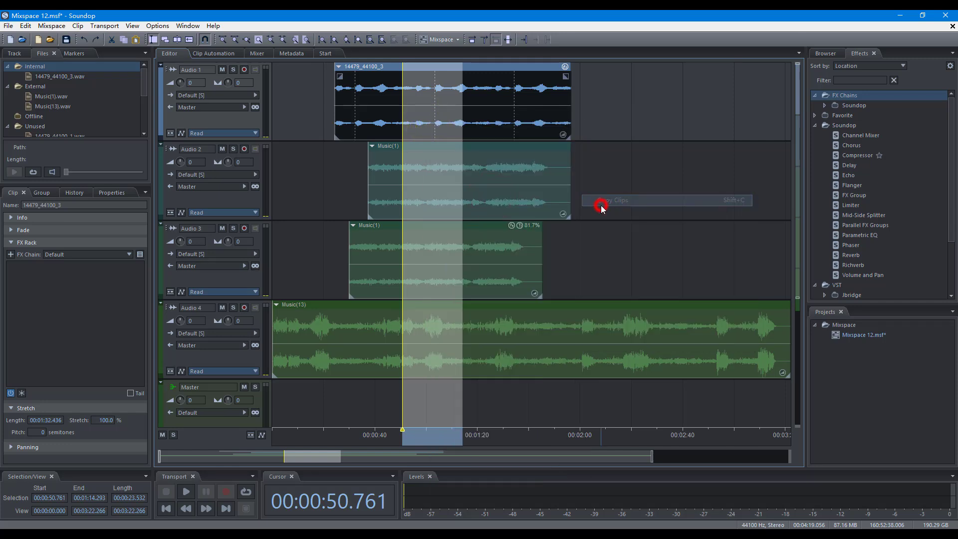
click(642, 100)
right_click(642, 100)
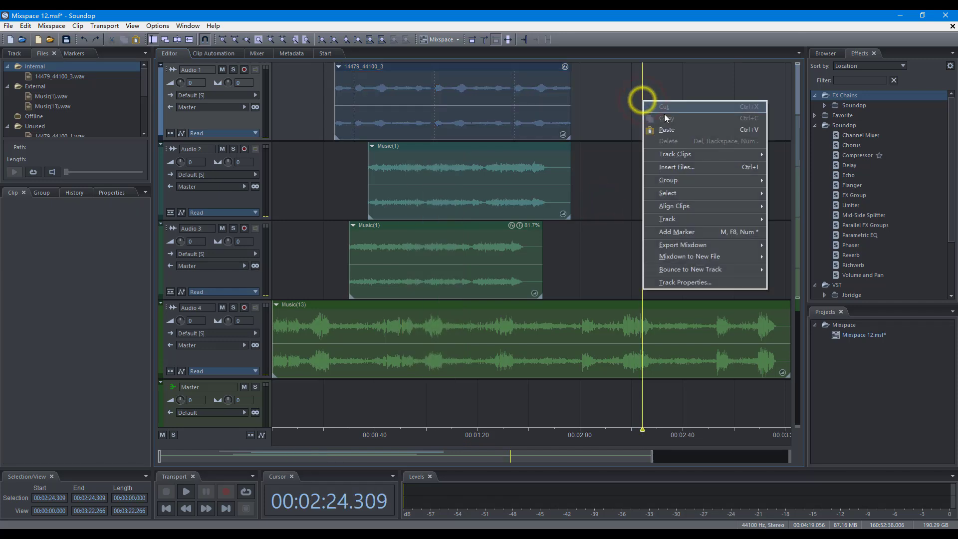
click(680, 126)
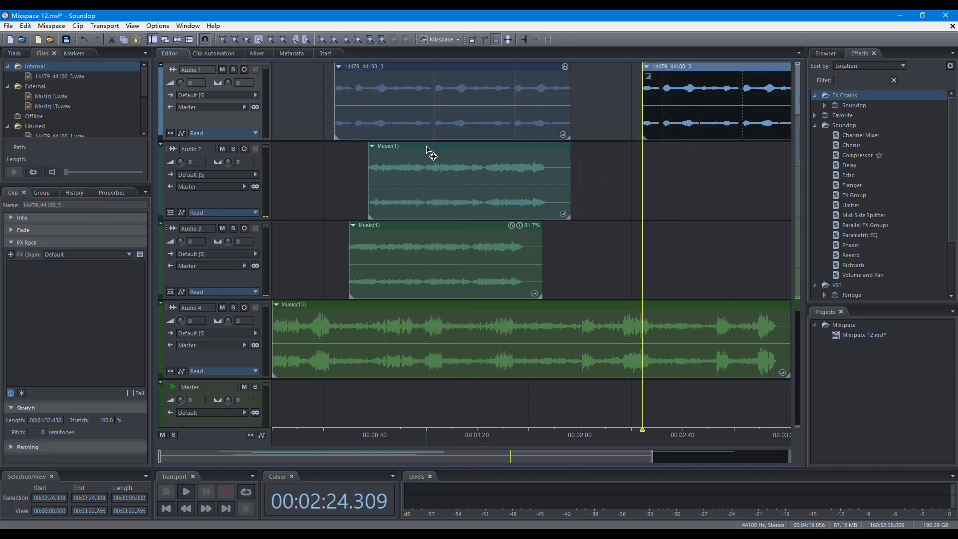
Step: Select about 00:00:58.345 to 00:01:20.000 on Audio 2, cut the entire Music(1) clip with Cut Clips and paste it at about 00:02:29.365
drag(422, 157, 477, 159)
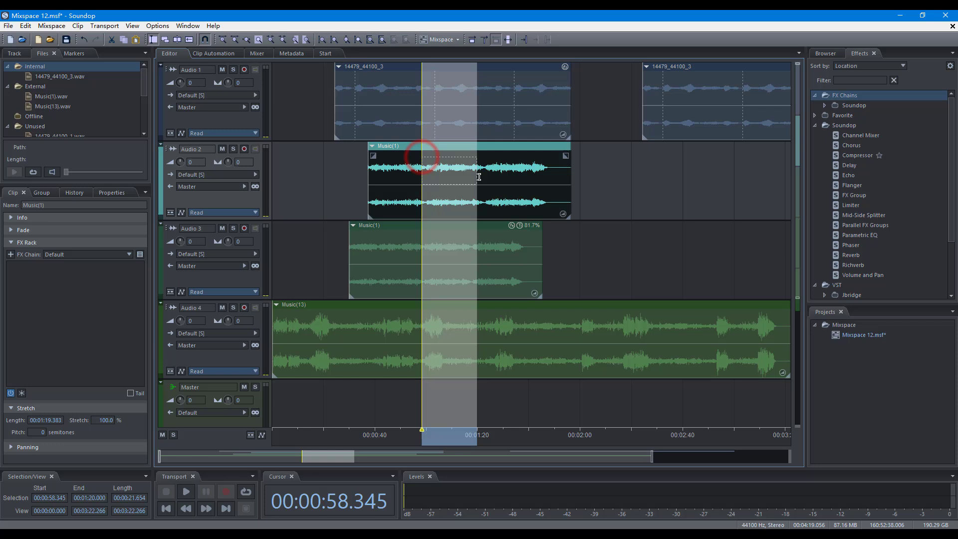
right_click(446, 147)
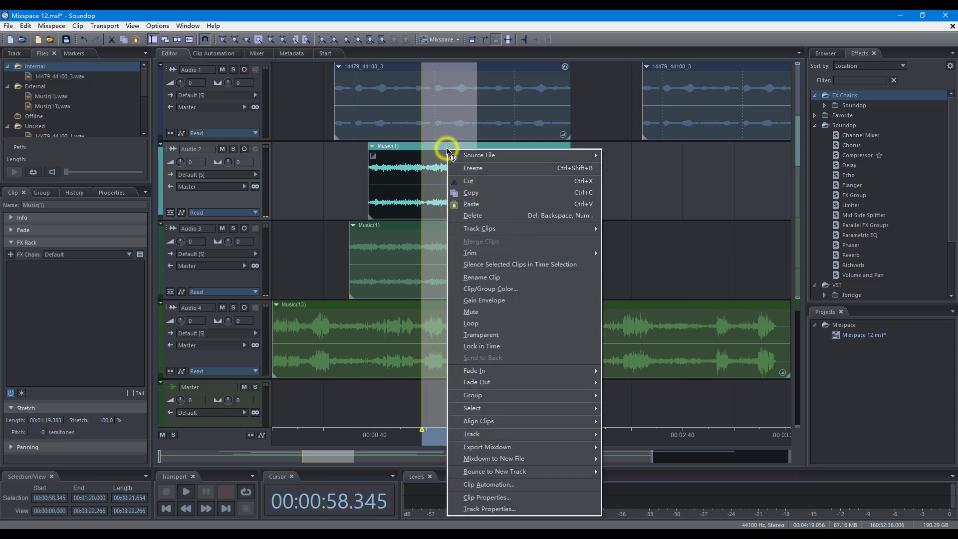
click(532, 228)
click(630, 240)
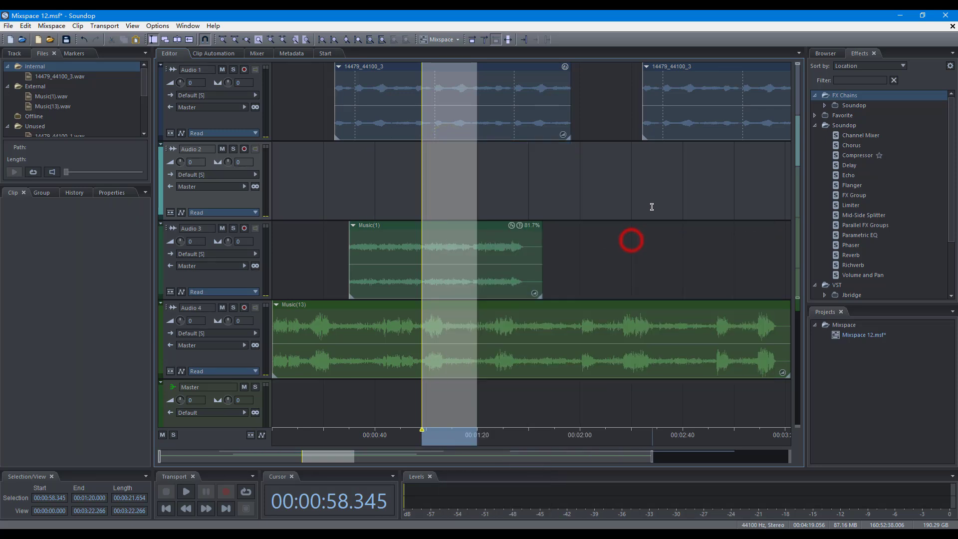
click(656, 189)
right_click(655, 189)
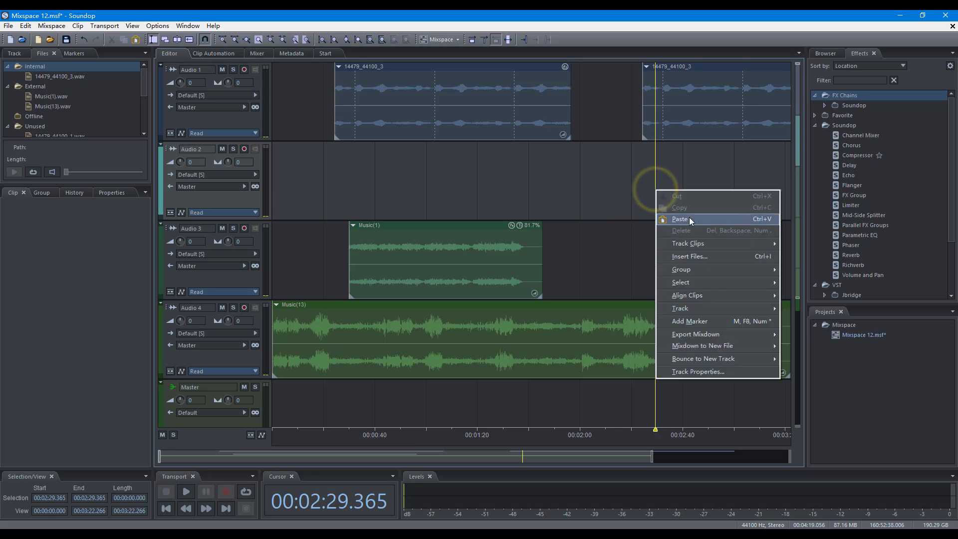
click(690, 219)
Step: Select about 00:00:51.733 to 00:01:17.794 on Audio 3 and remove the entire Music(1) clip with Delete Clips
drag(404, 199, 463, 243)
right_click(433, 226)
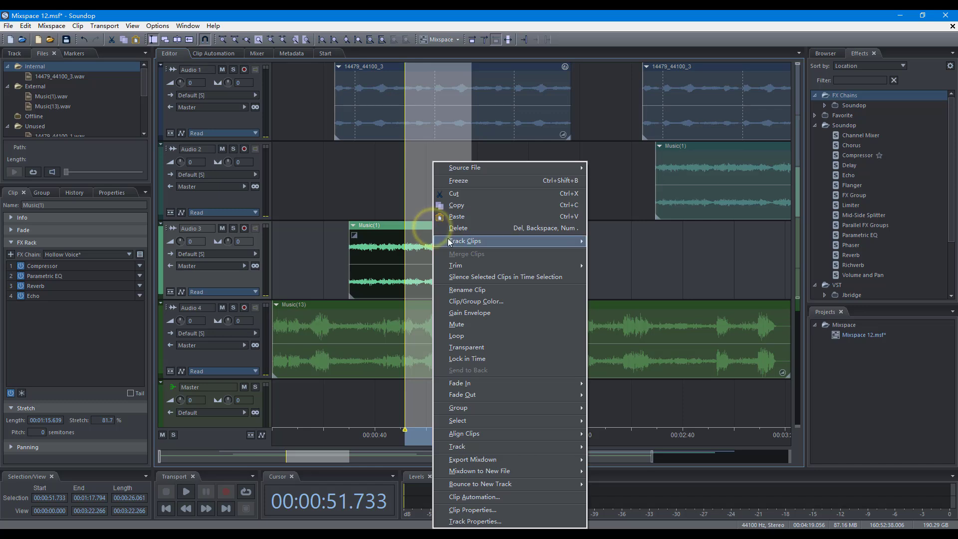
mouse_move(485, 243)
click(619, 264)
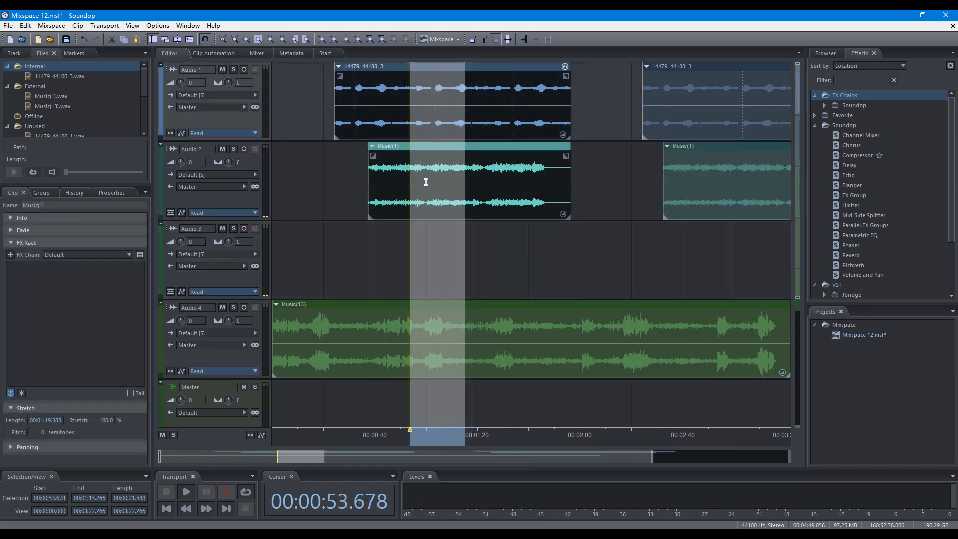
Step: Delete the full time range of the selected Audio 1 and Audio 2 clips with Delete Selected Clips Range
right_click(427, 181)
click(505, 230)
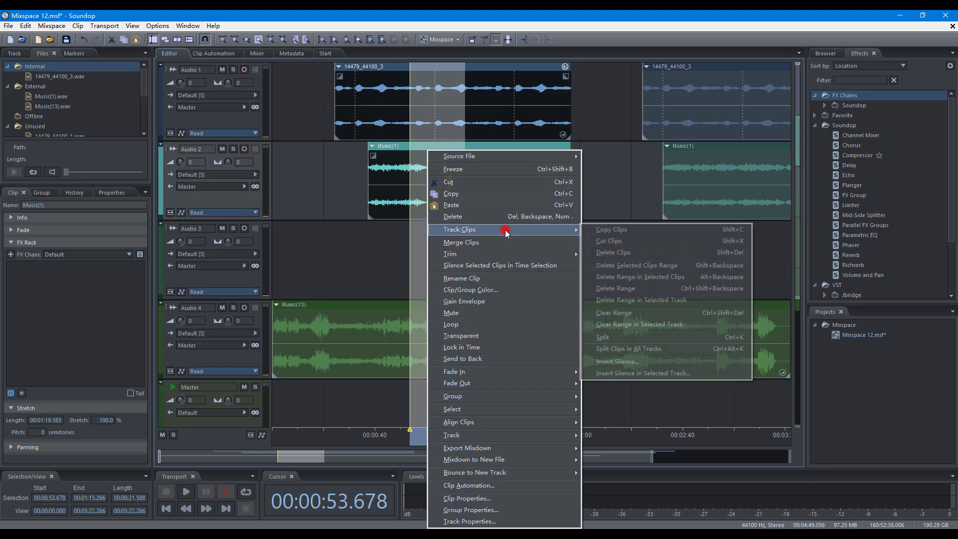
click(637, 265)
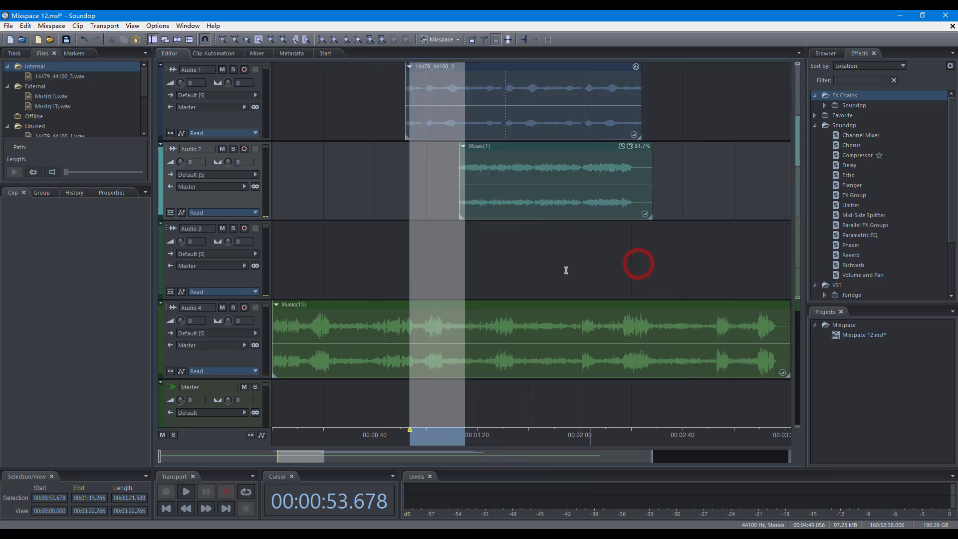
Step: Select about 00:00:57.957 to 00:01:33.548 of the Music(13) clip on Audio 4 and apply Delete Range in Selected Clips
drag(421, 280, 512, 320)
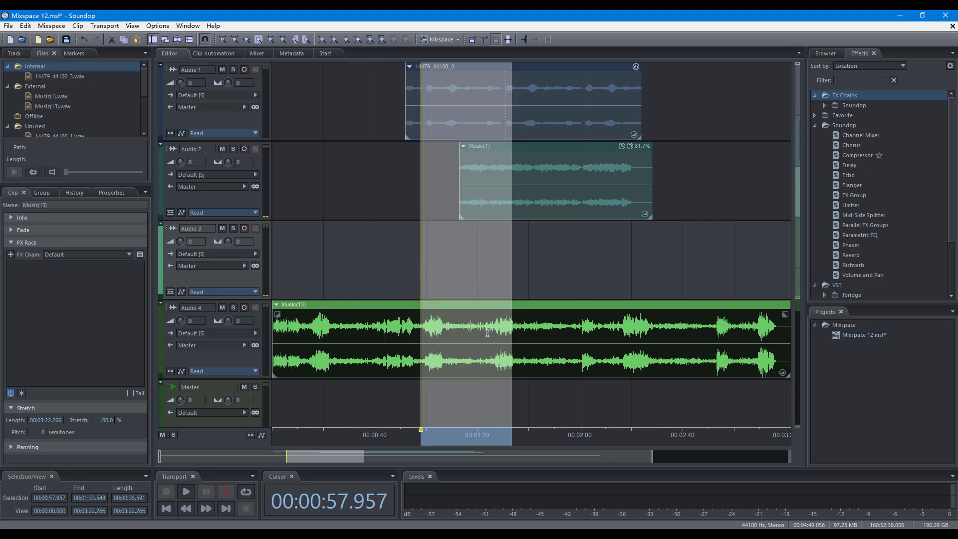
right_click(468, 307)
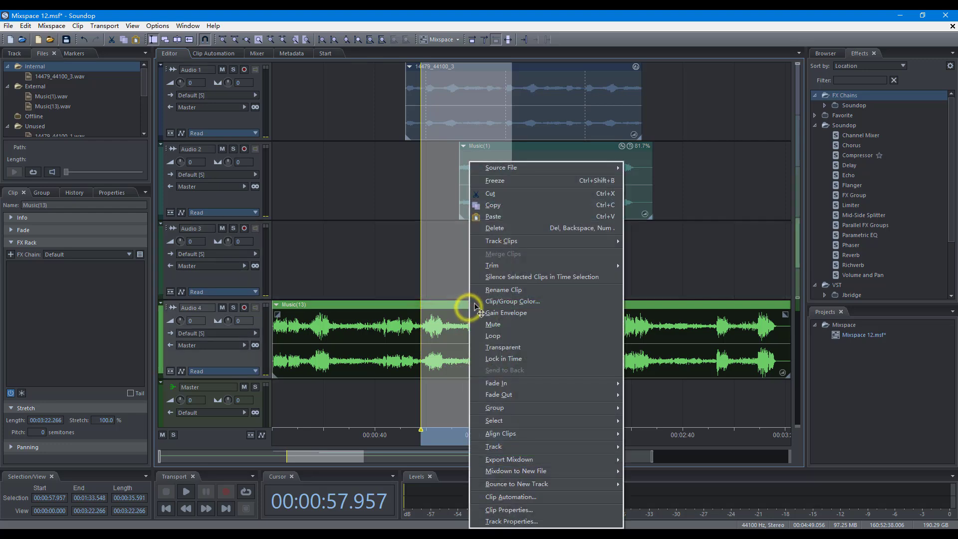
click(580, 241)
click(687, 289)
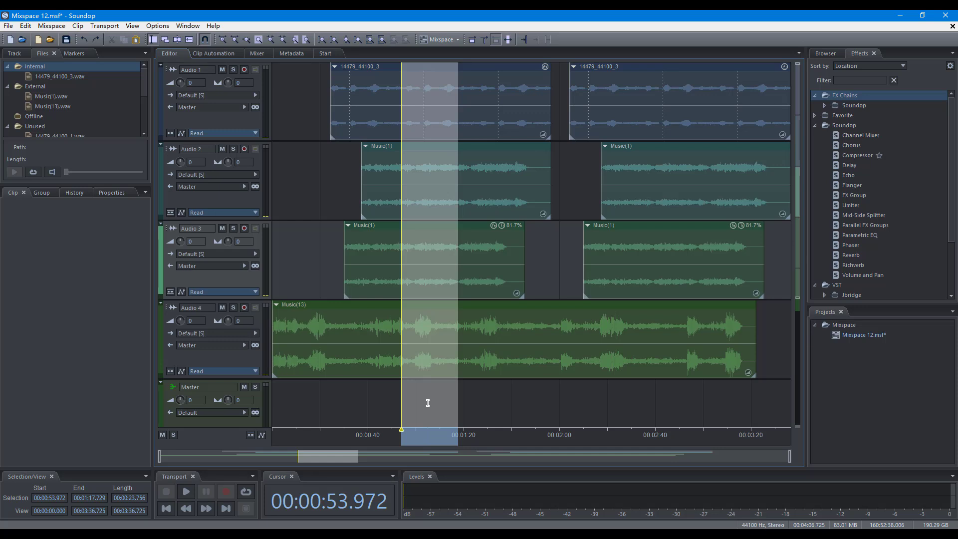
Step: Delete the selected 00:00:53.972 to 00:01:17.729 range from all tracks with Delete Range, closing the gap
right_click(428, 403)
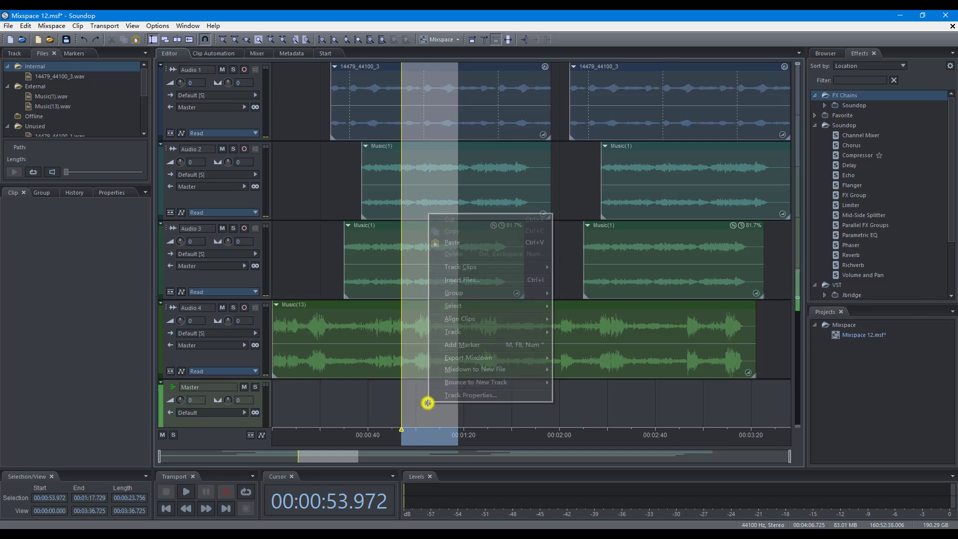
click(474, 274)
click(614, 326)
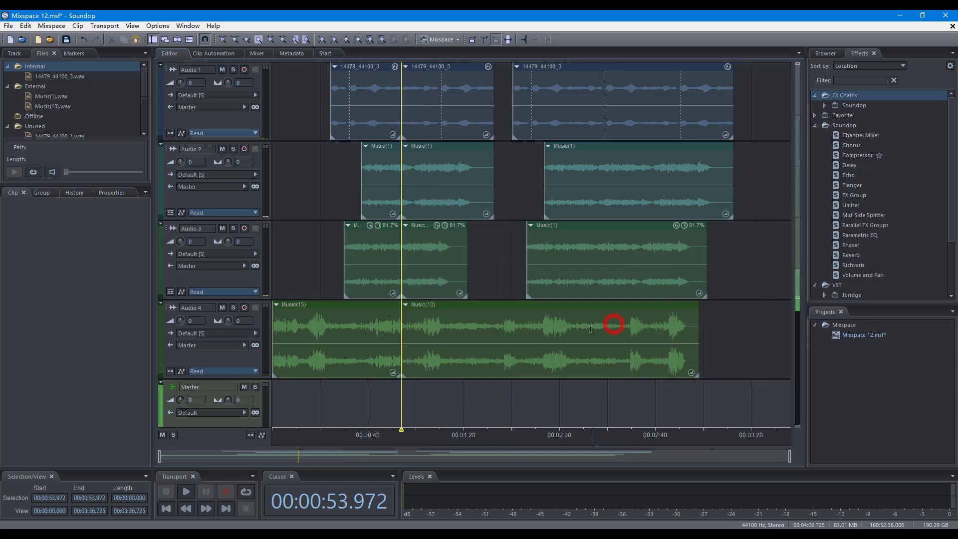
Step: Select about 00:00:47.721 to 00:01:06.893 on Audio 4 and delete that range from this track only, closing the gap
drag(386, 327, 433, 332)
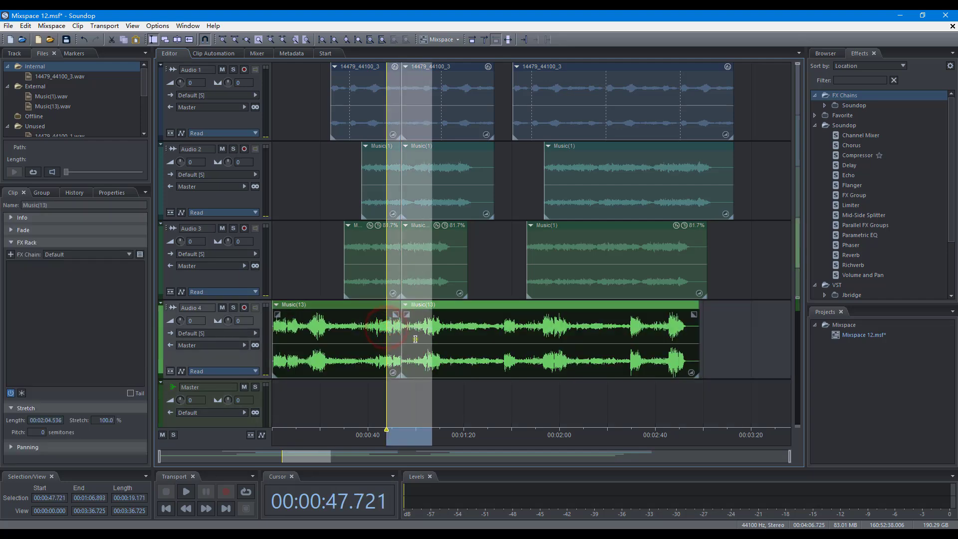
right_click(423, 339)
click(504, 235)
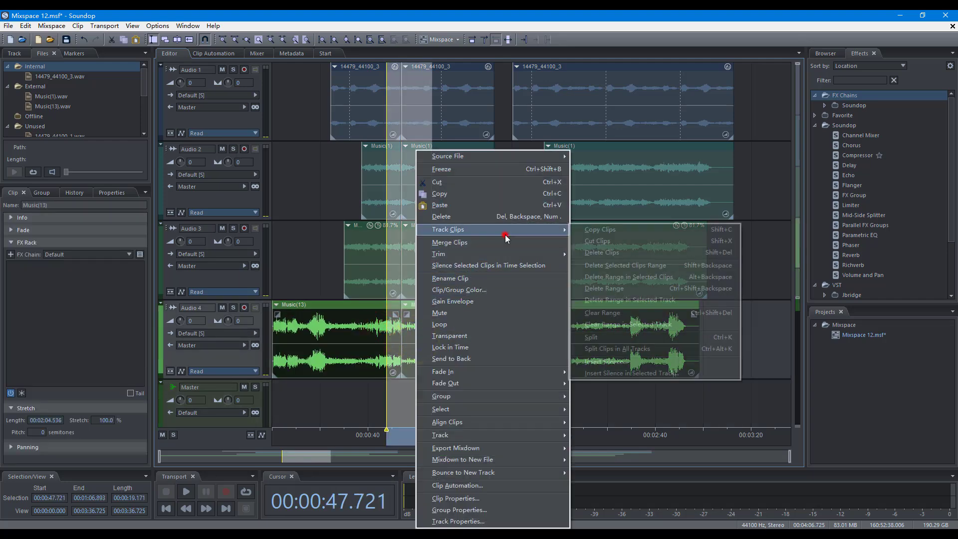
click(637, 299)
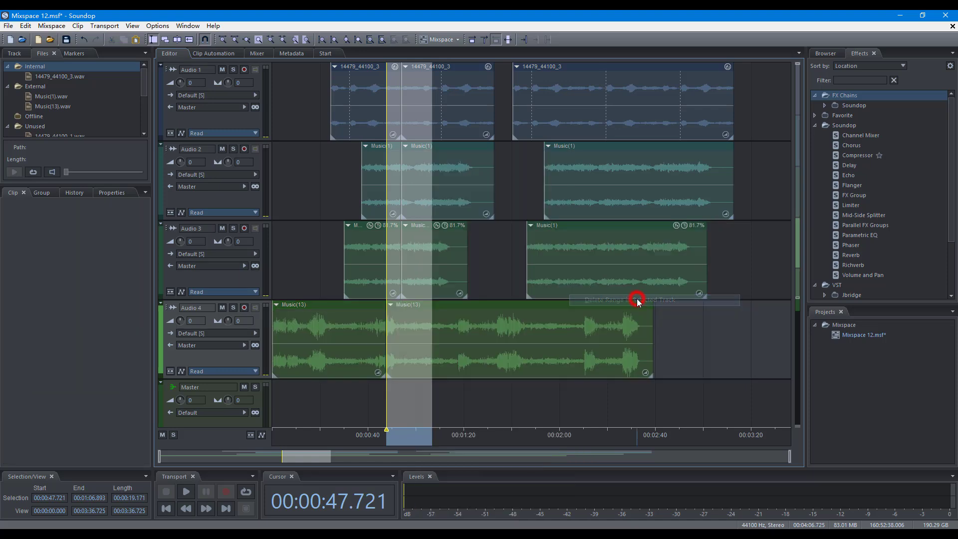
Step: Clear the selected 00:00:47.721 to 00:01:06.893 range on all tracks with Clear Range, leaving the gap open
right_click(415, 285)
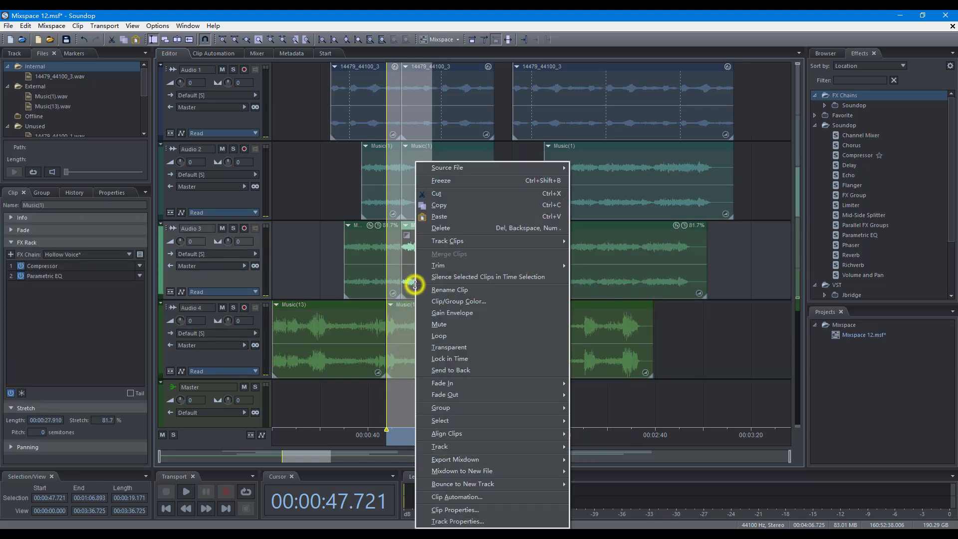
click(498, 242)
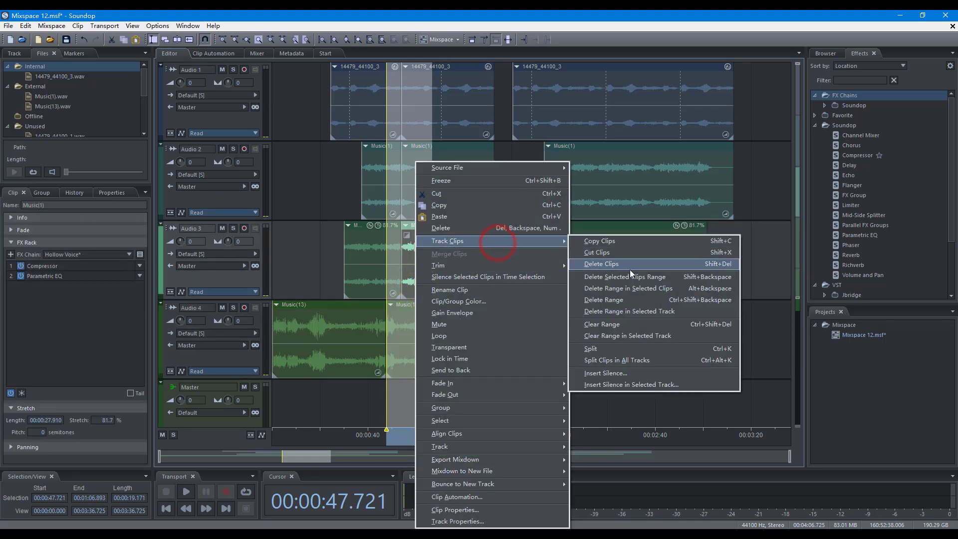
click(638, 323)
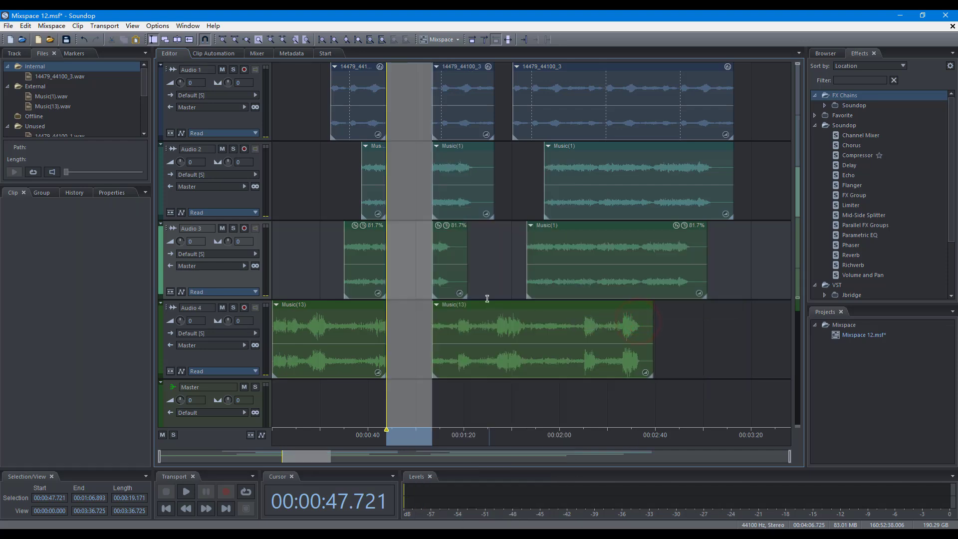
Step: Select about 00:01:59.407 to 00:02:15.244 on Audio 3 and apply Clear Range in Selected Track
drag(558, 270, 596, 269)
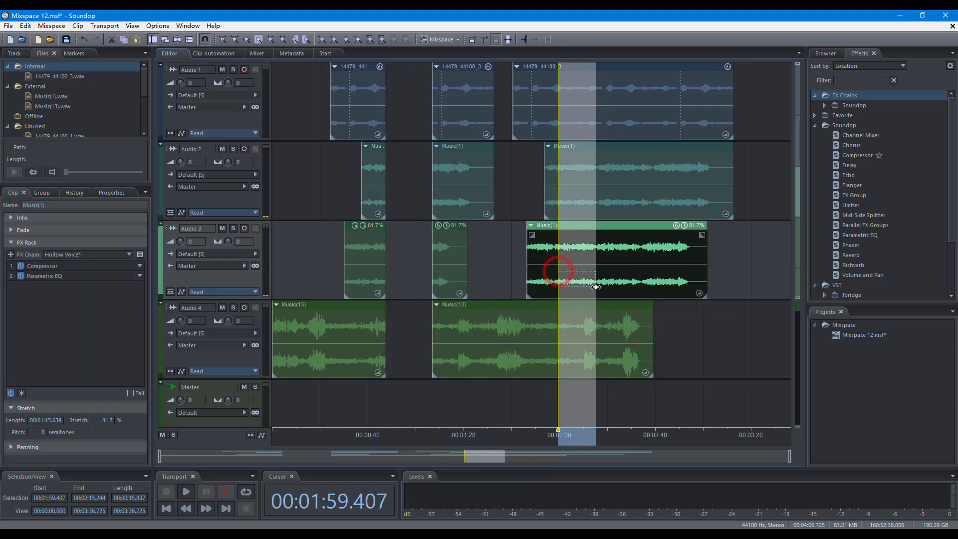
right_click(579, 265)
mouse_move(633, 238)
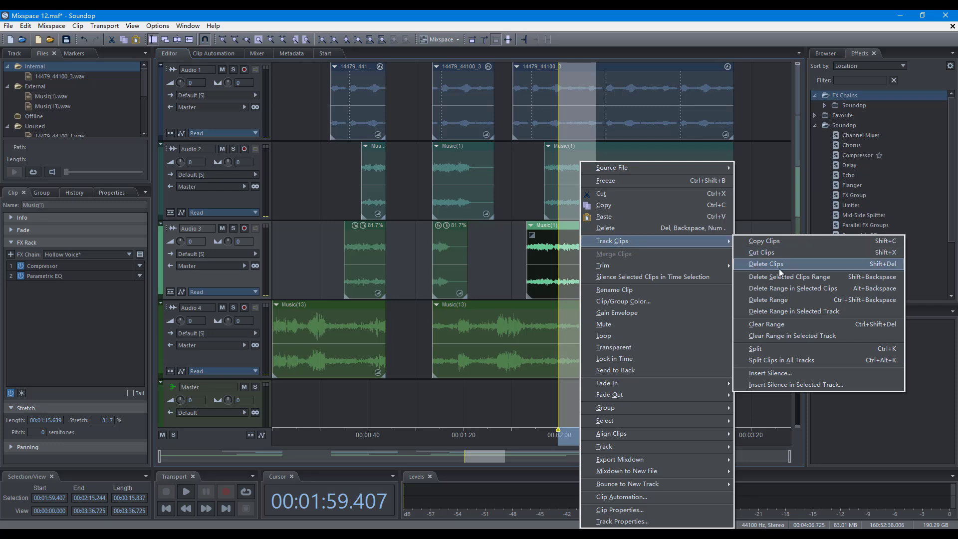
click(814, 333)
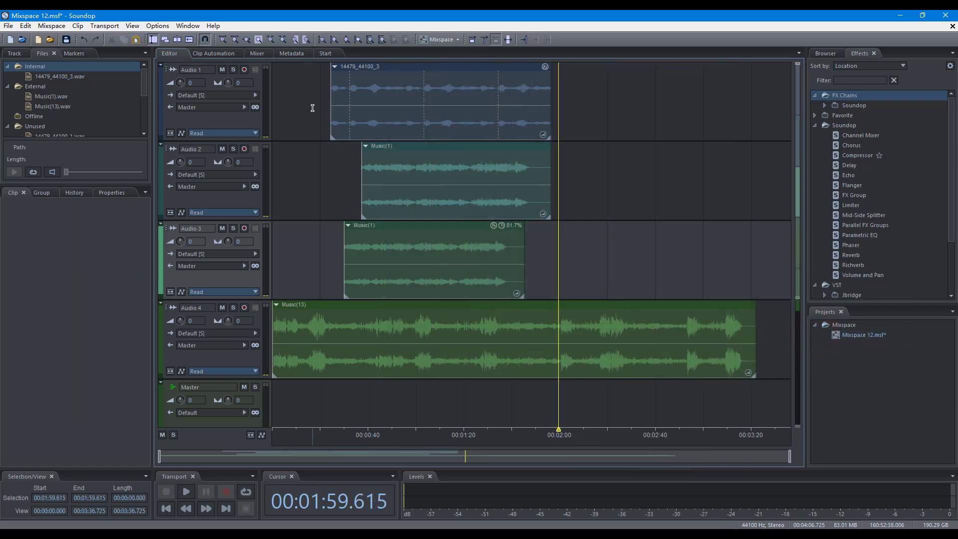
Step: Split the Audio 1 clip near its middle with the split tool, and split the Audio 2 clip at the 00:00:50.013 to 00:01:20.000 selection boundaries
click(177, 40)
click(444, 107)
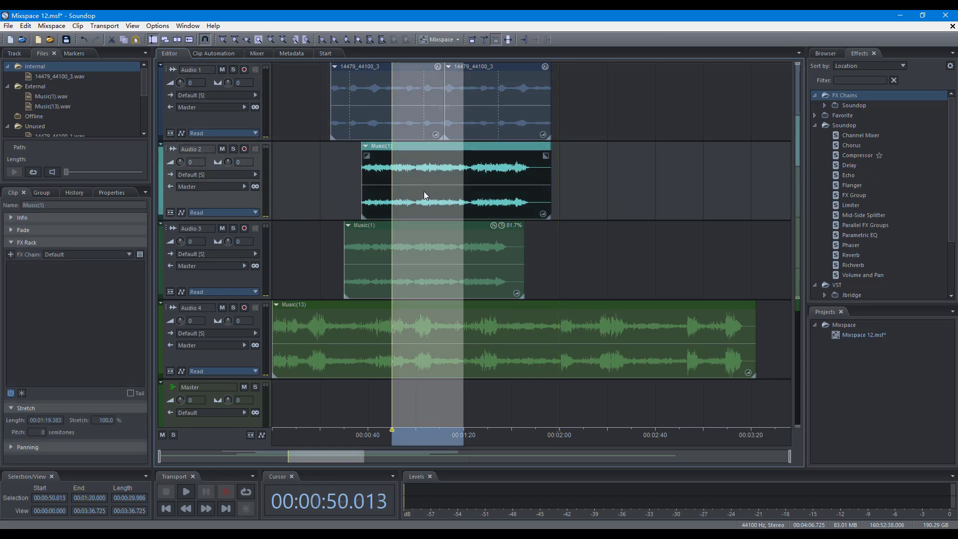
right_click(424, 191)
click(486, 241)
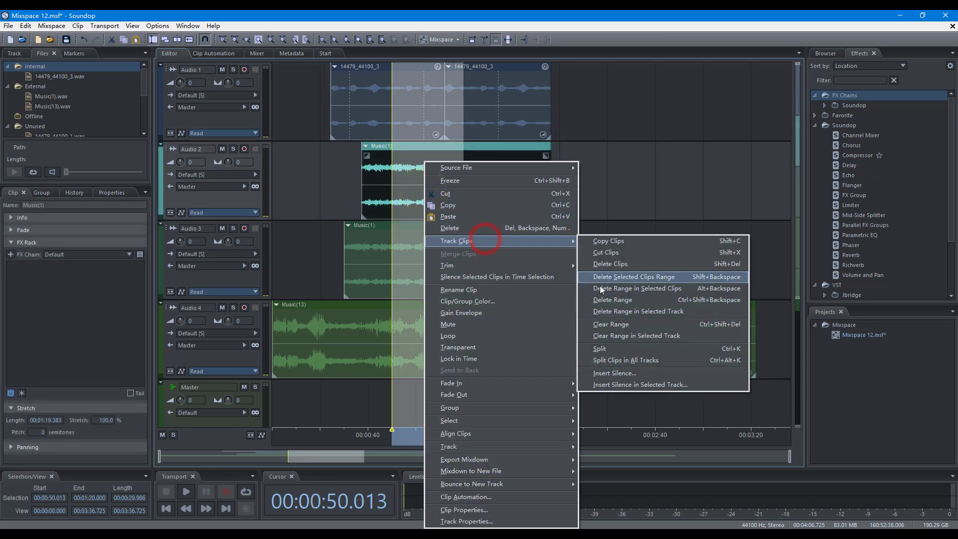
click(630, 348)
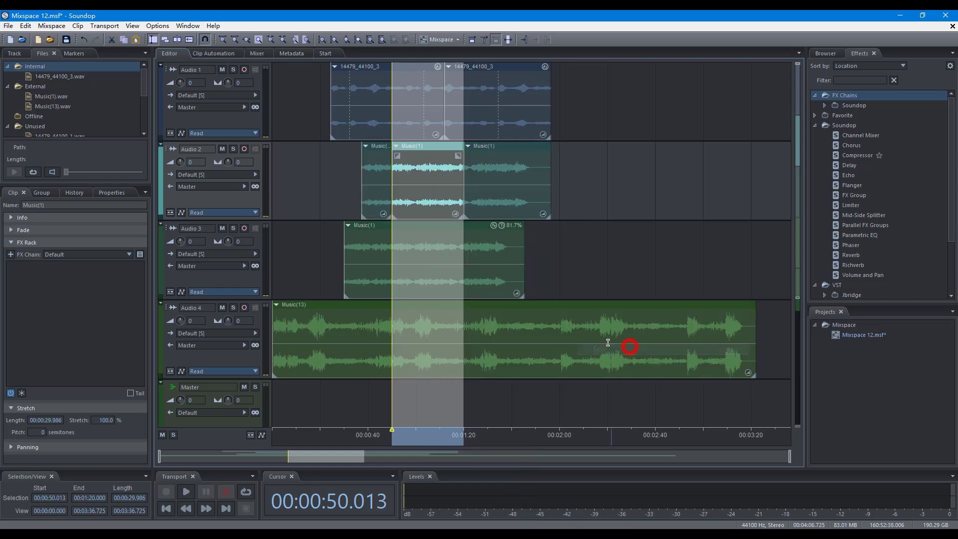
Step: Split the clips in all tracks at the 00:00:50.013 to 00:01:20.000 selection boundaries, and undo the split
right_click(424, 193)
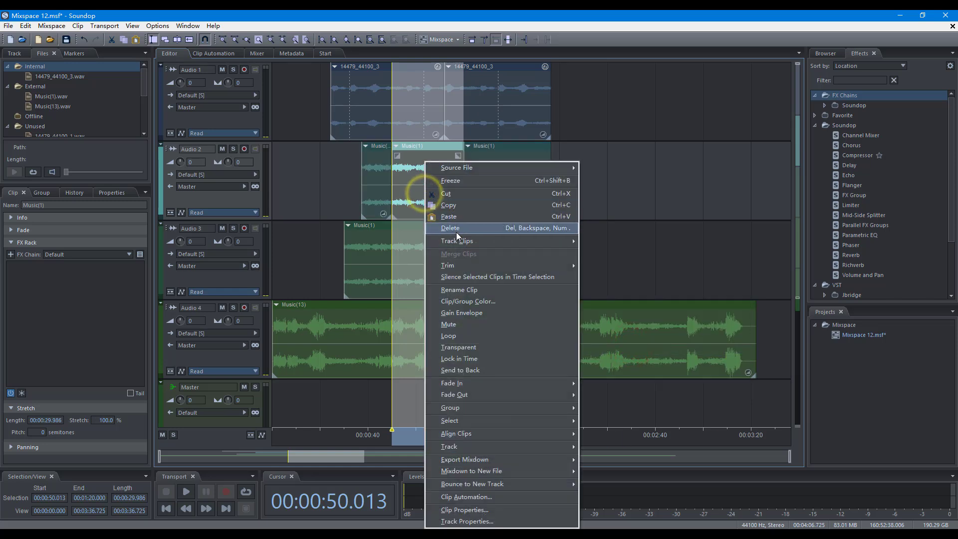
mouse_move(504, 247)
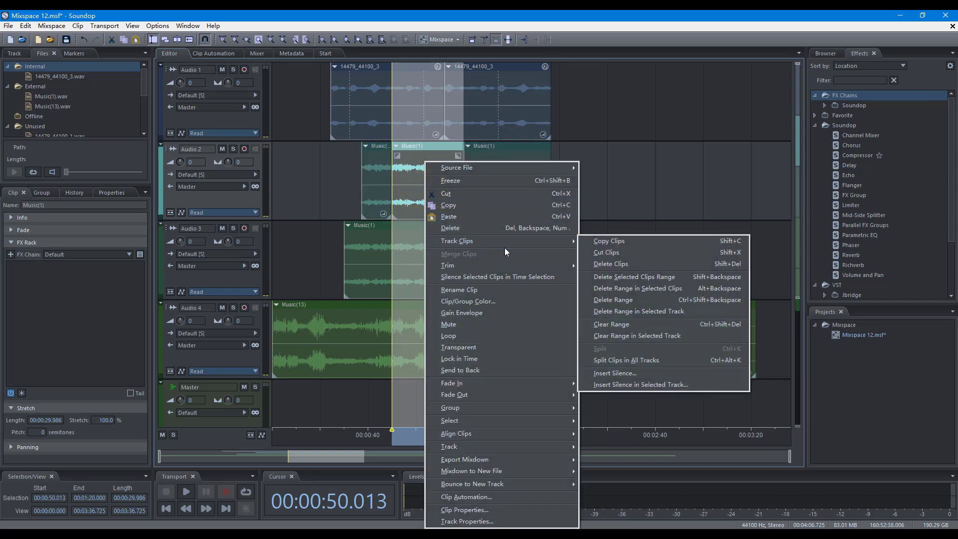
click(651, 360)
key(ctrl+z)
Step: Insert 00:00:22.089 of silence across all tracks at about 00:01:00.016
click(414, 204)
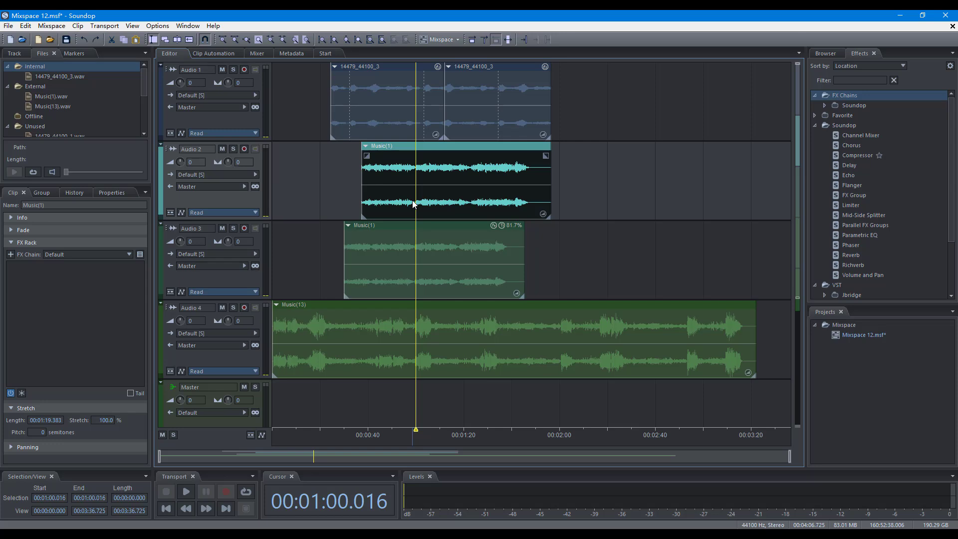
right_click(413, 204)
mouse_move(464, 239)
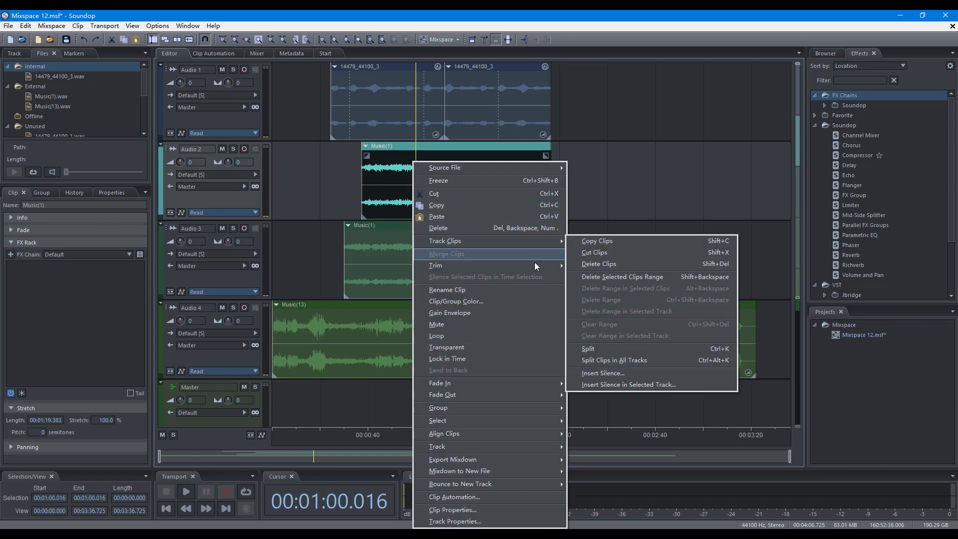
click(625, 372)
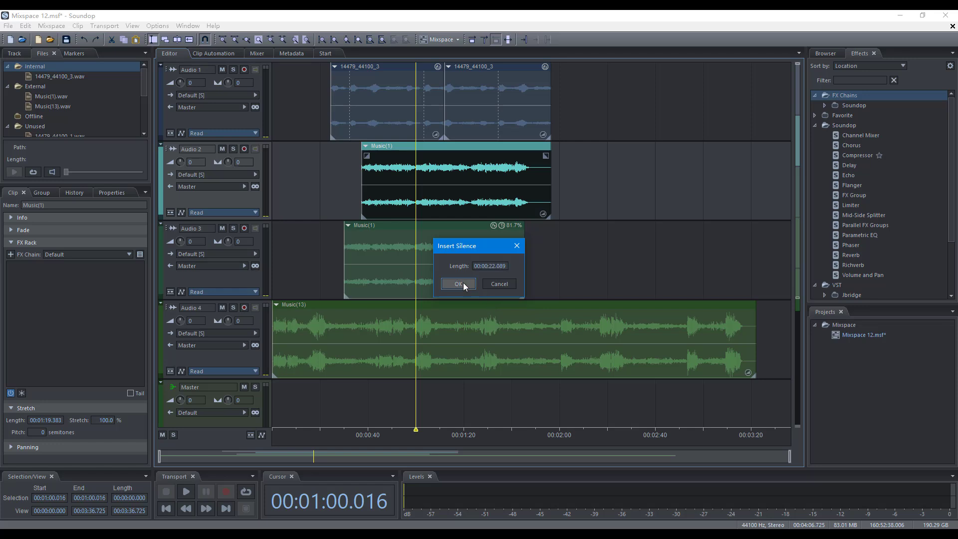
click(463, 282)
Step: Insert 00:00:22.089 of silence at about 00:01:47.737 in the Audio 2 track only
click(530, 176)
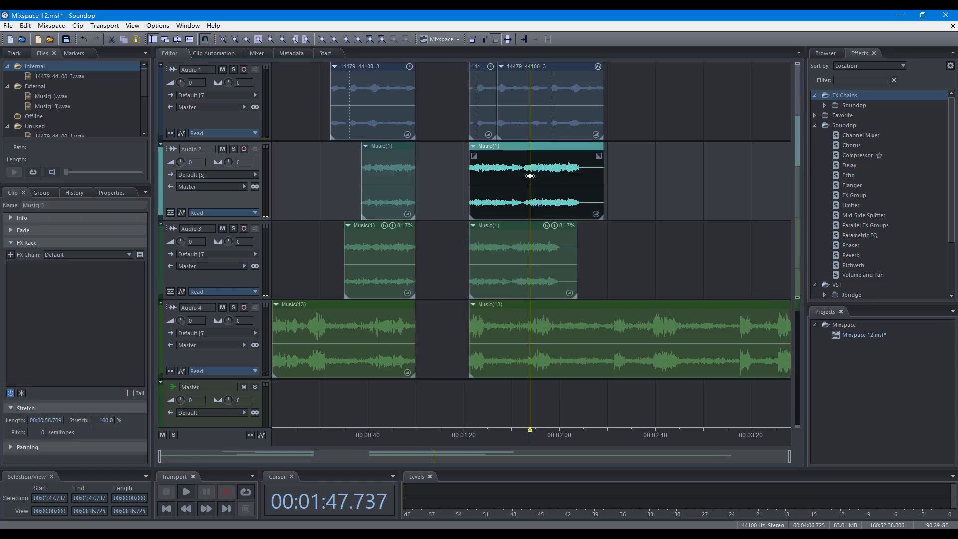
right_click(530, 176)
mouse_move(571, 242)
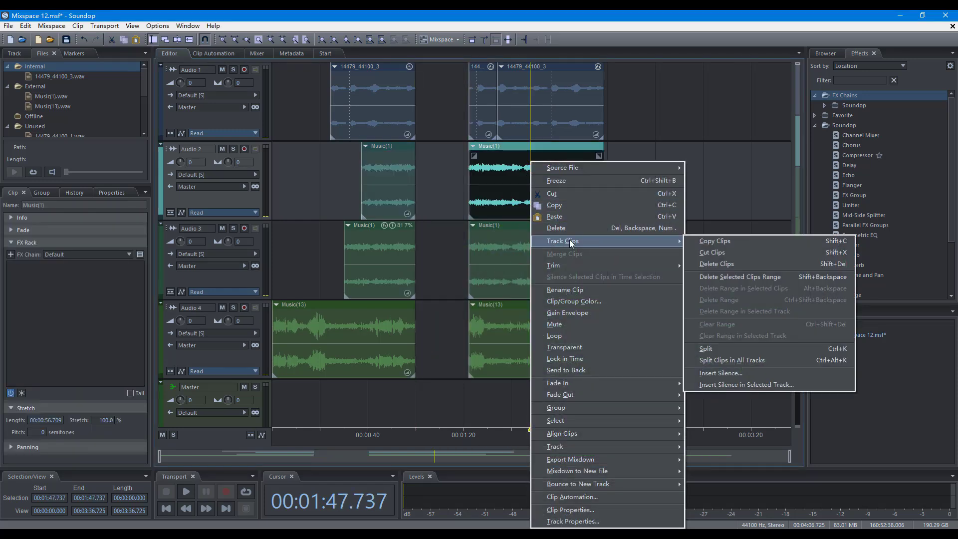
click(749, 385)
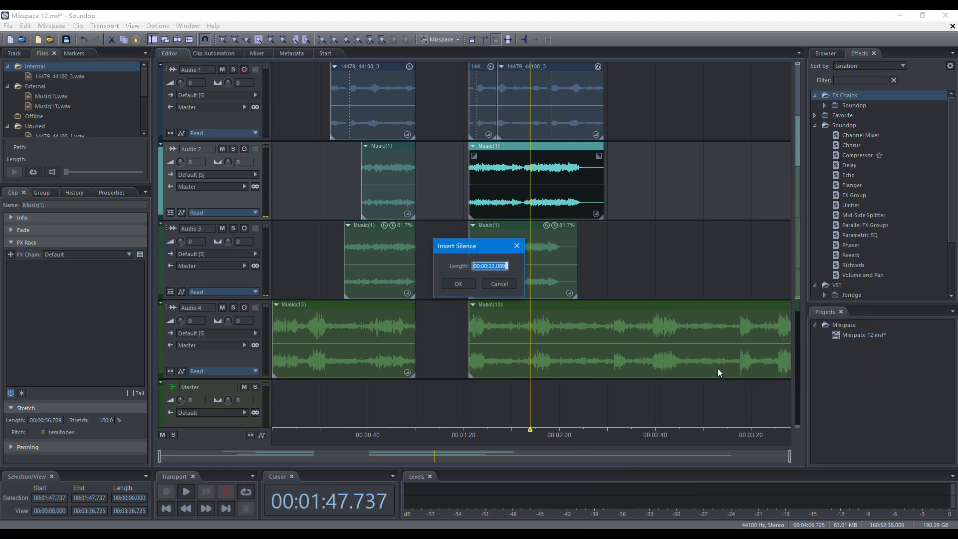
click(462, 284)
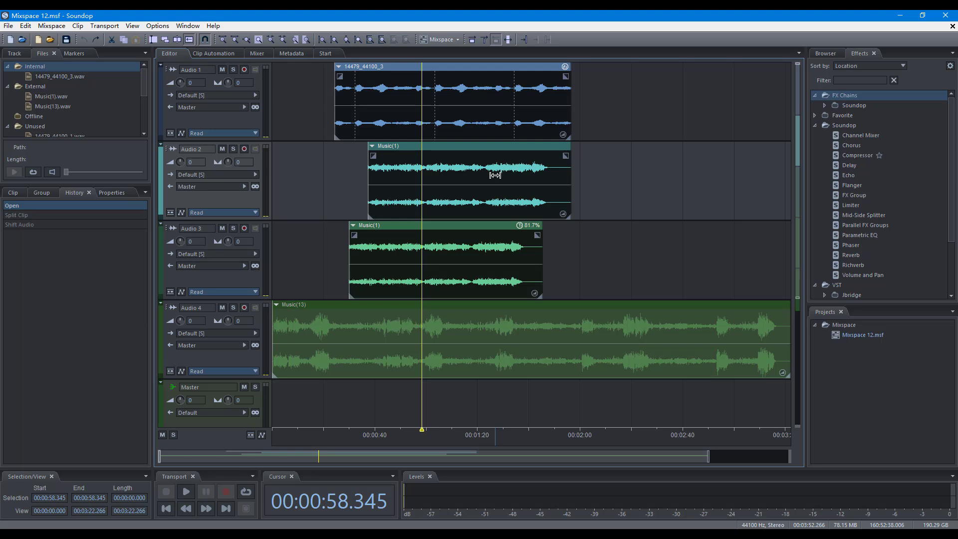
Step: Select about 00:01:07.292 to 00:01:37.632 with the time selection tool, and box-select the clips on Audio 1, 2 and 3
key(t)
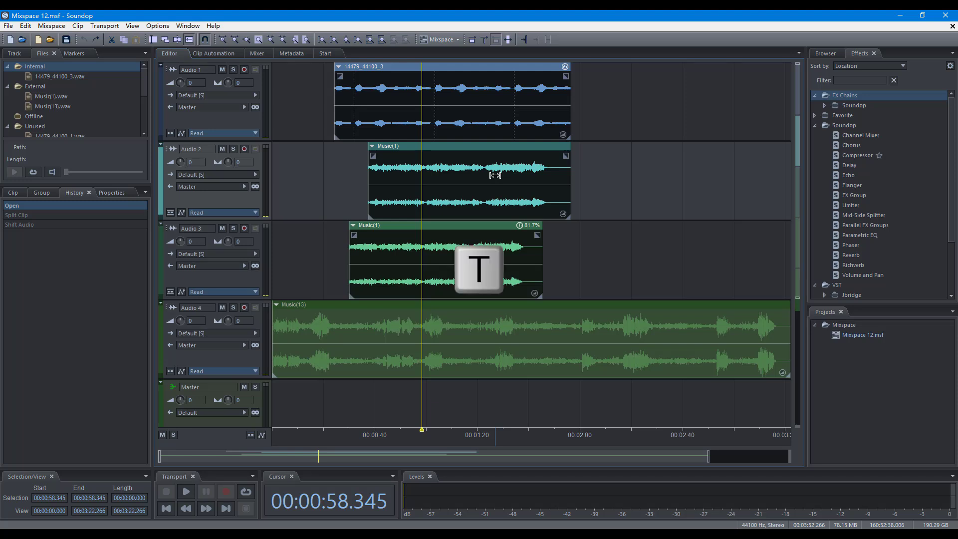
drag(445, 160, 523, 179)
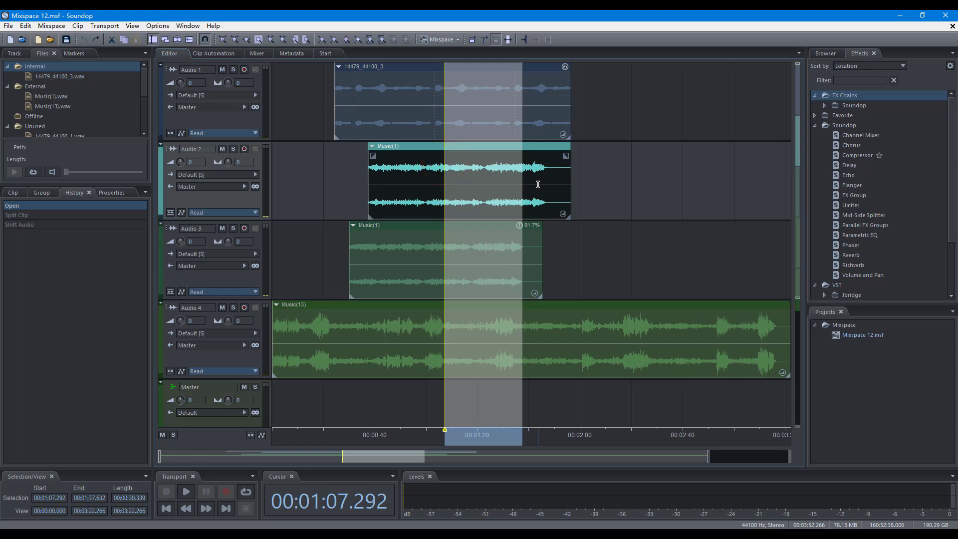
key(v)
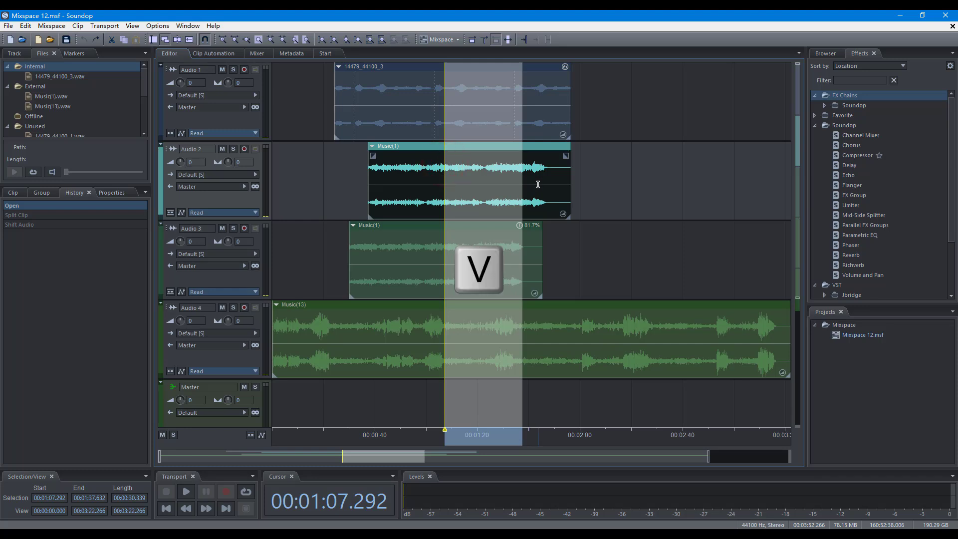
drag(567, 240, 399, 114)
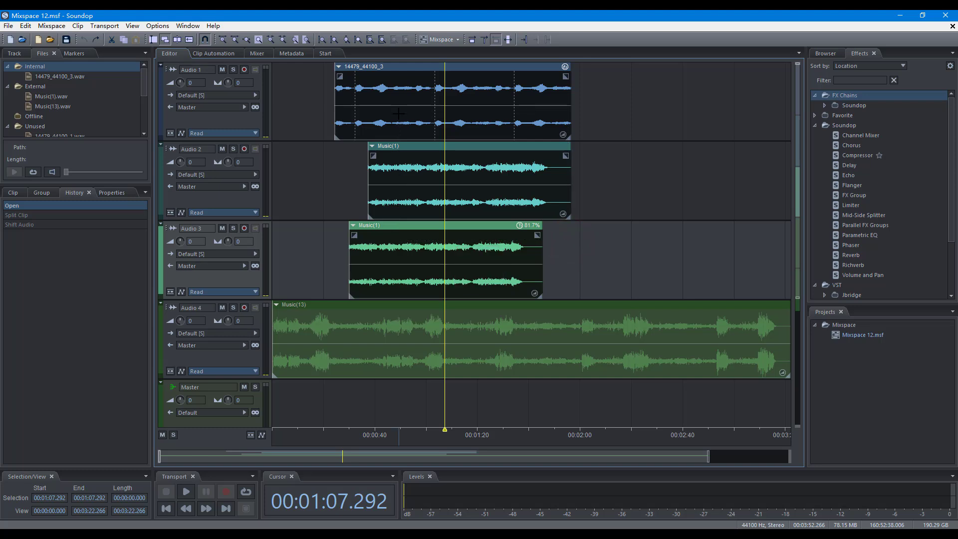
Step: Split the Audio 1 clip at about 00:01:01, and shift the audio inside the Audio 2 clip without moving its edges
key(r)
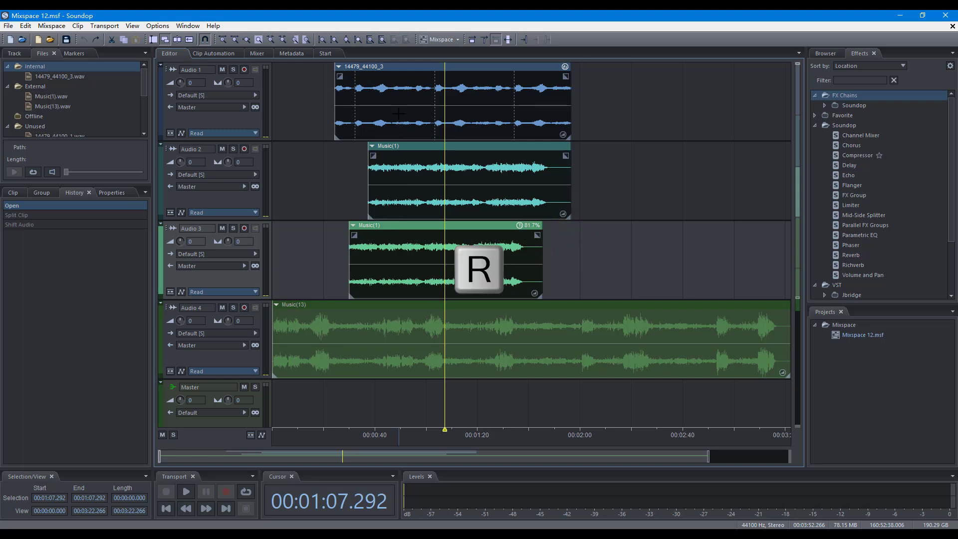
click(428, 106)
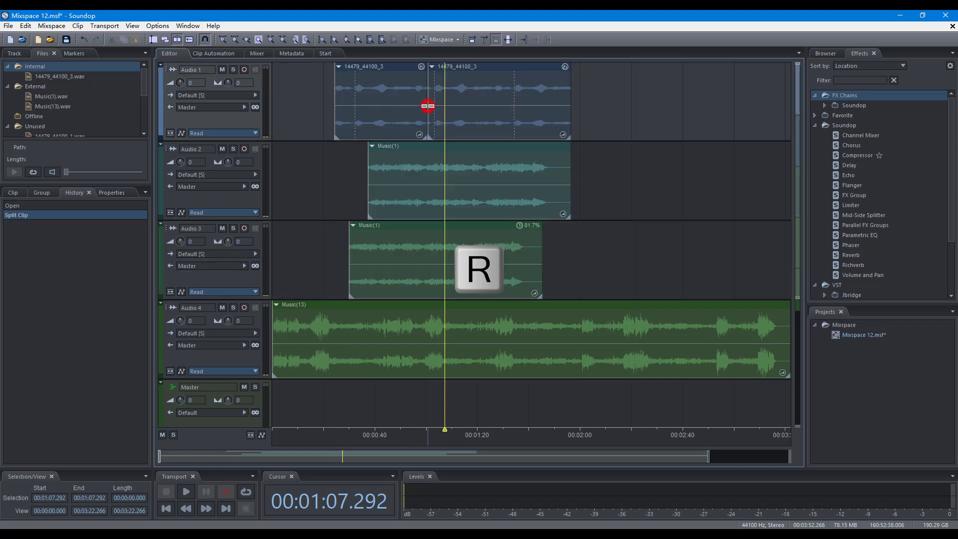
key(y)
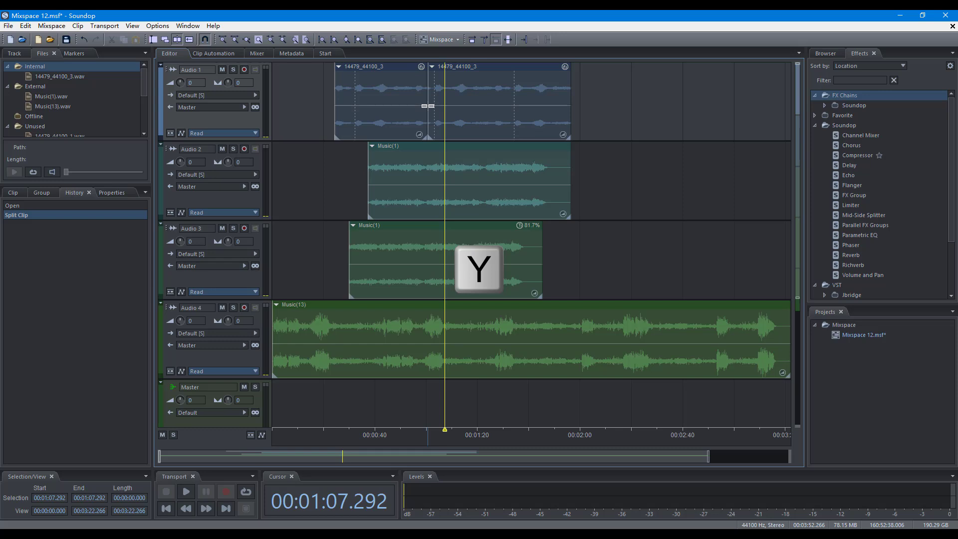
click(420, 165)
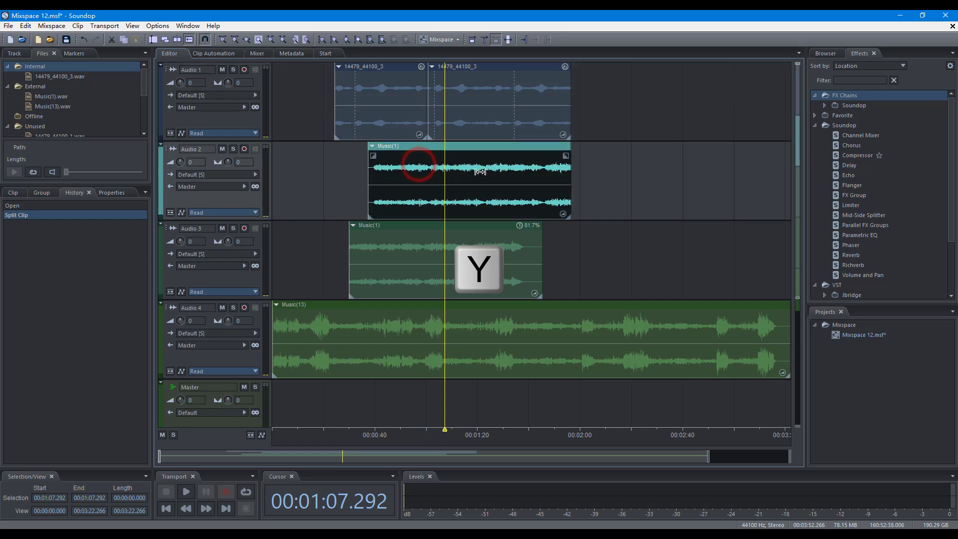
drag(481, 172, 492, 174)
Step: Select all clips and deselect them, and step the clip selection forward to the second clip on Audio 1
key(ctrl+a)
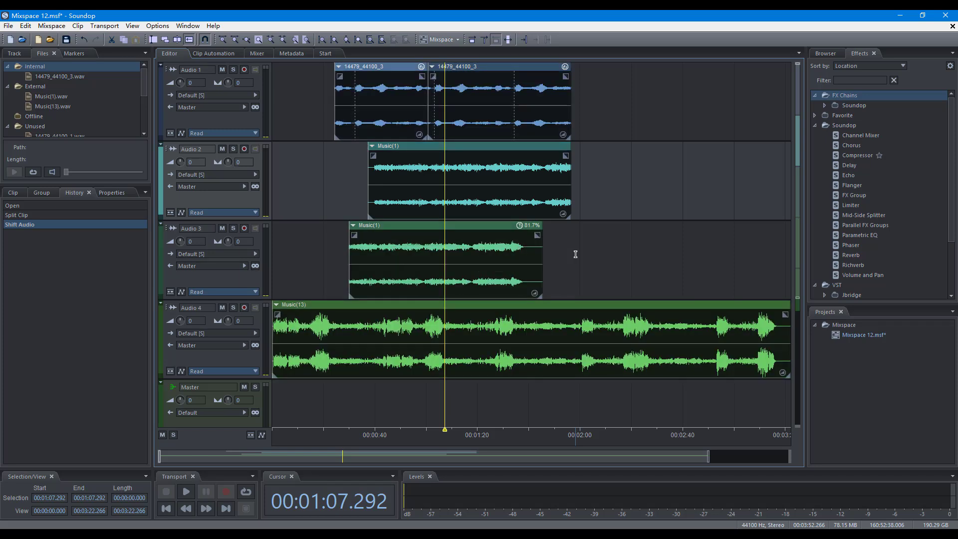
key(ctrl+shift+a)
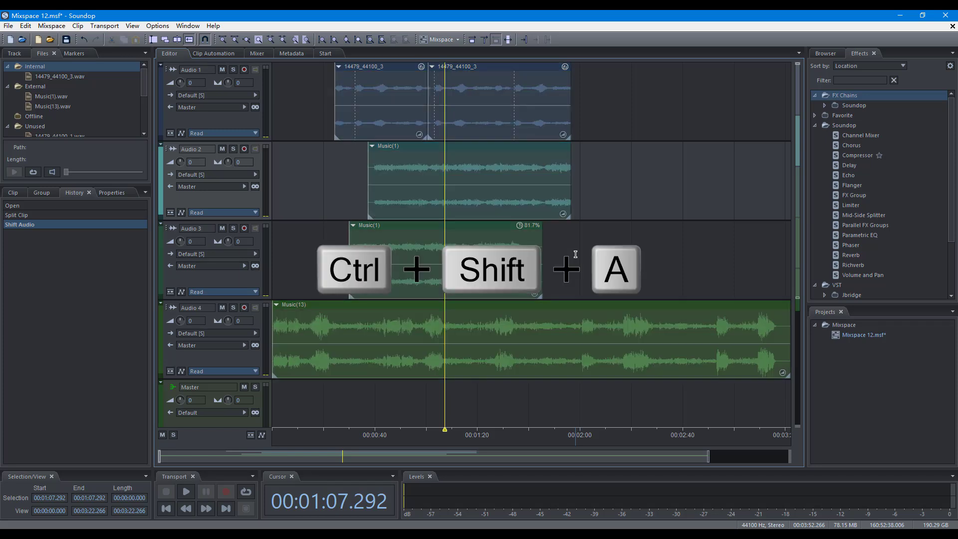
key(ctrl+alt+t)
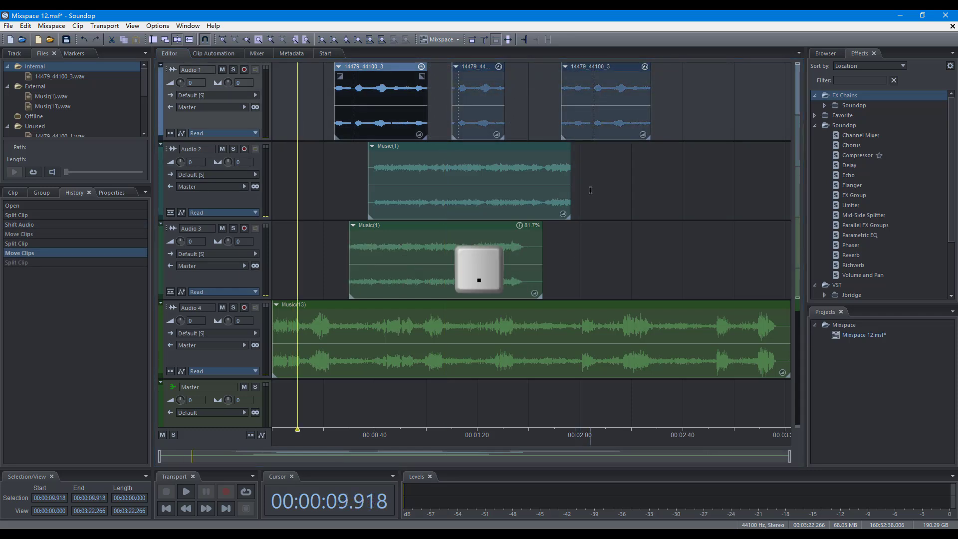
key(period)
key(period)
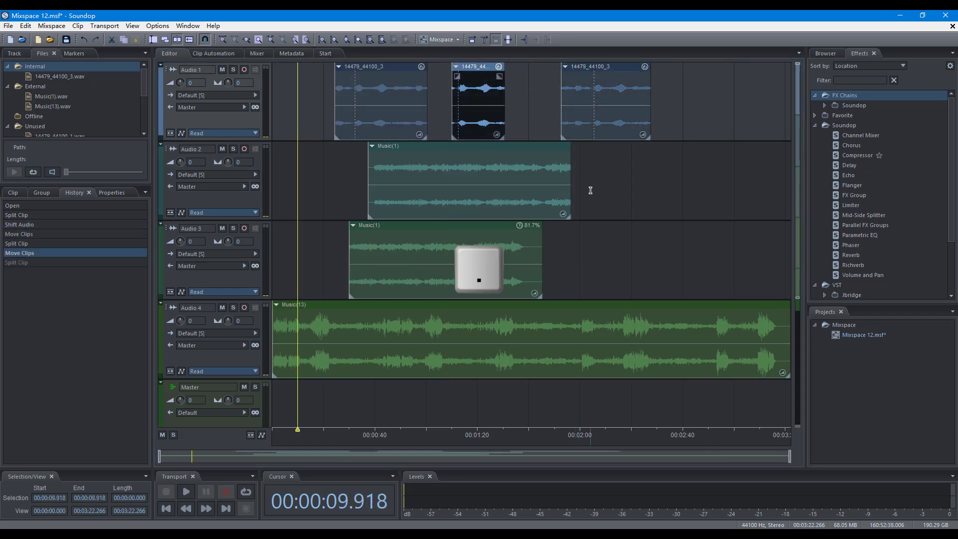
Step: Group the clips on Audio 1, 2 and 3, and ungroup them again
key(ctrl+g)
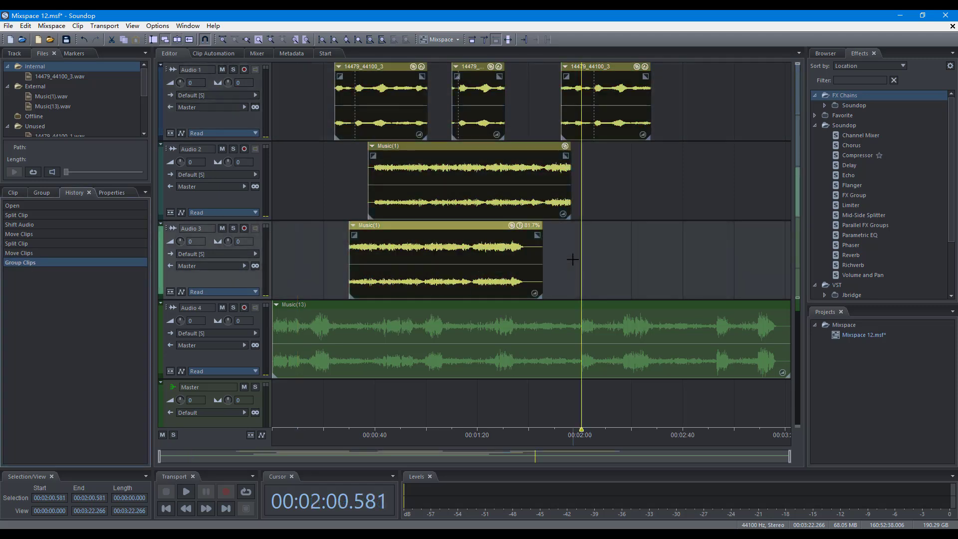
key(ctrl+shift+g)
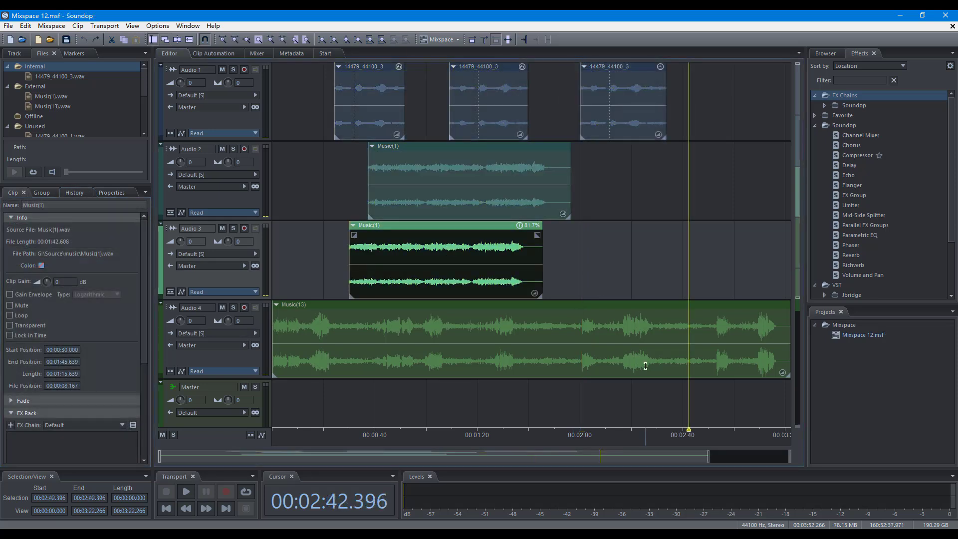
Step: Nudge the Audio 3 clip earlier in small steps and back to a start position of 00:00:30.000
key(shift+comma)
key(shift+comma)
key(shift+comma)
key(shift+comma)
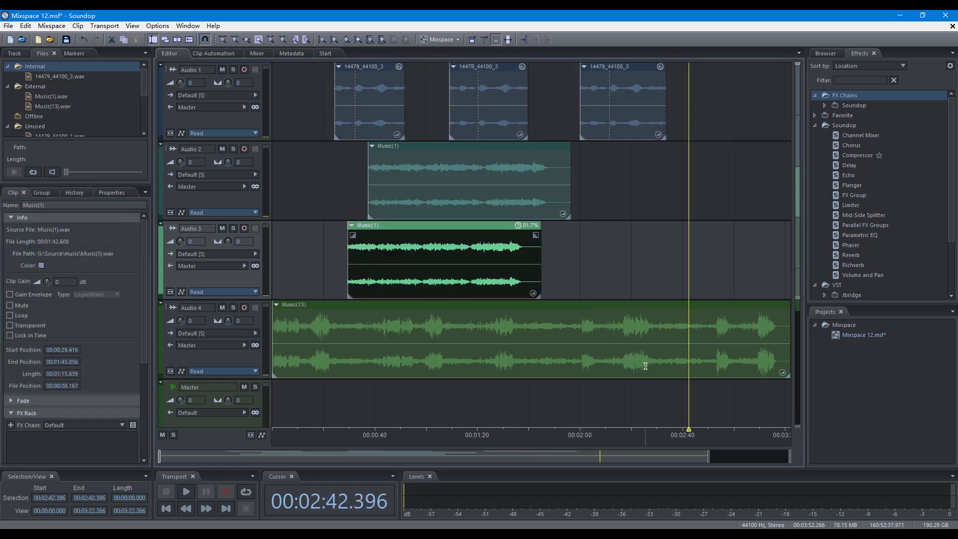
key(shift+period)
key(shift+period)
key(shift+period)
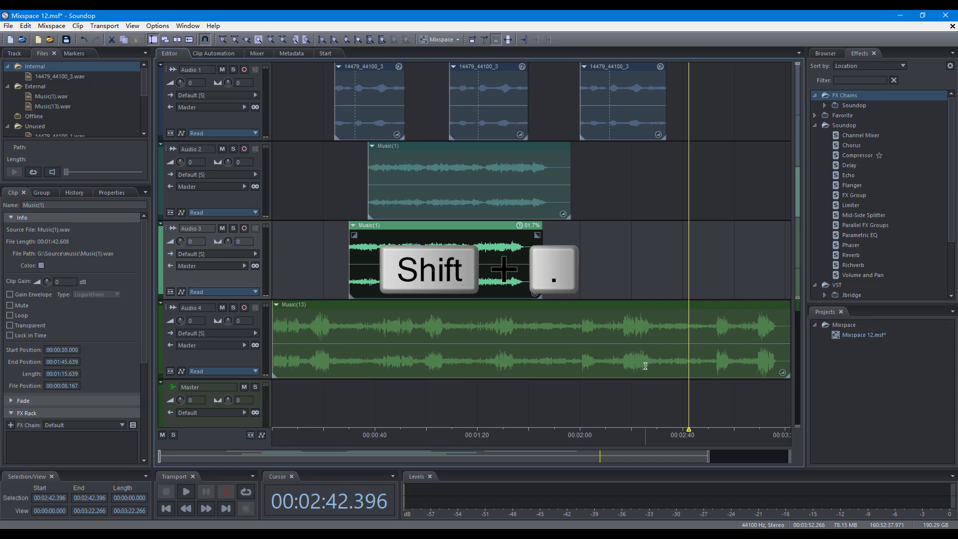
Step: Nudge the Audio 3 clip earlier in large steps and return it to 00:00:30.000 in equally large steps
key(ctrl+shift+comma)
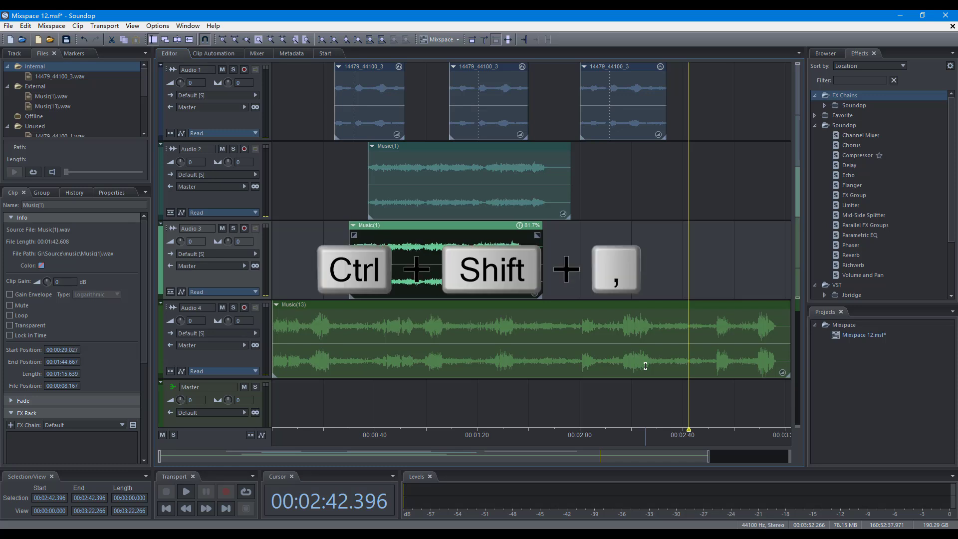
key(ctrl+shift+comma)
key(ctrl+shift+comma)
key(ctrl+shift+period)
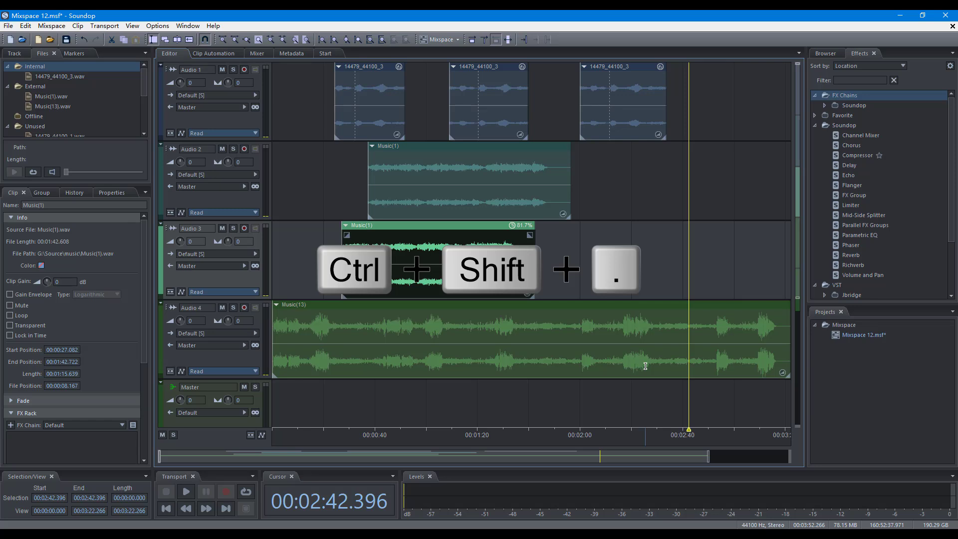
key(ctrl+shift+period)
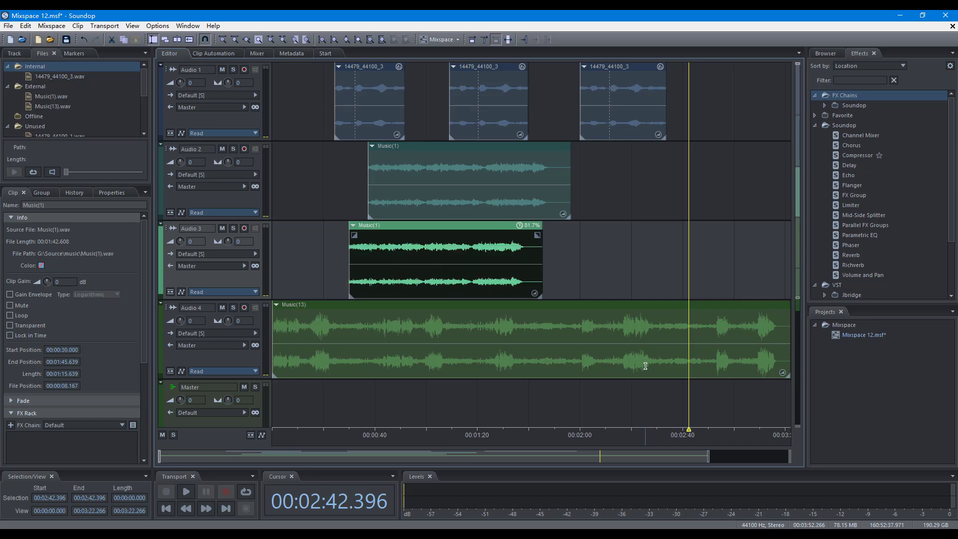
Step: Move the Audio 3 clip up track by track to Audio 1 and back down to Audio 3
key(shift+Up)
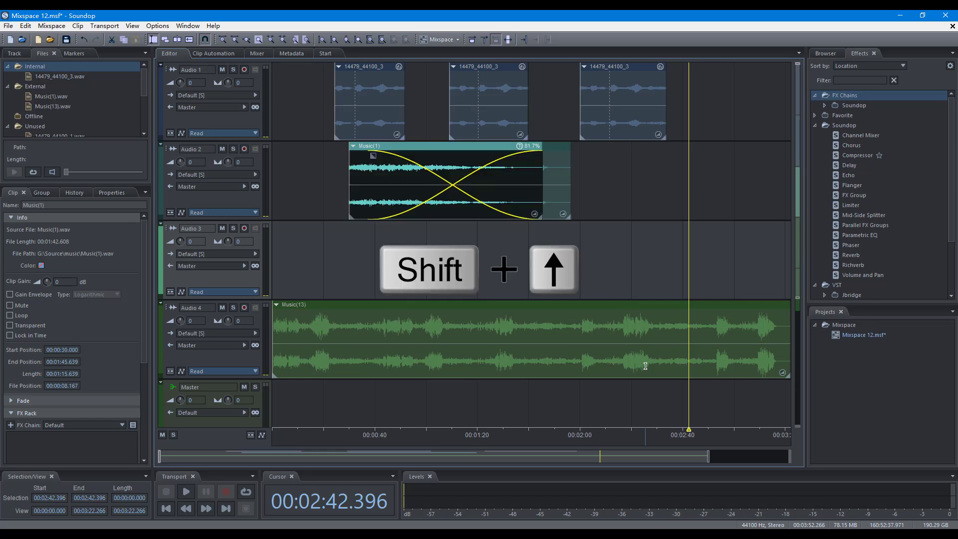
key(shift+Up)
key(shift+Down)
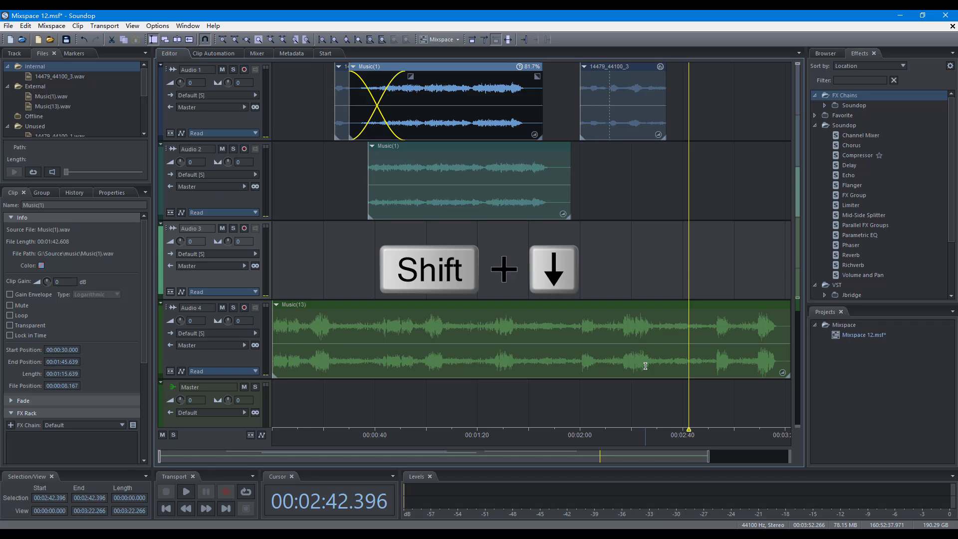
key(shift+Down)
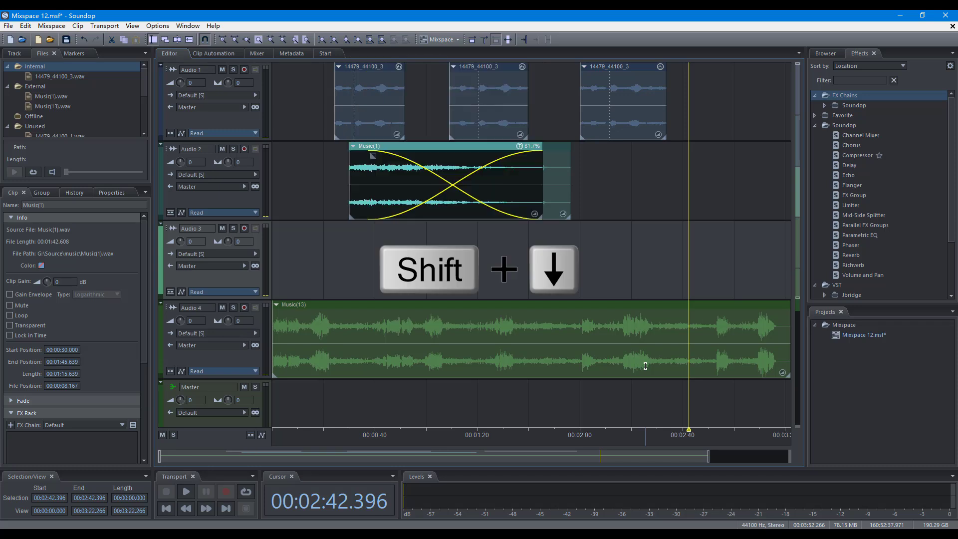
key(shift+Down)
Step: Trim the starts of the selected Audio 2 and Audio 3 clips to 00:00:44.926 and their ends to 00:01:38.604
key(ctrl+t)
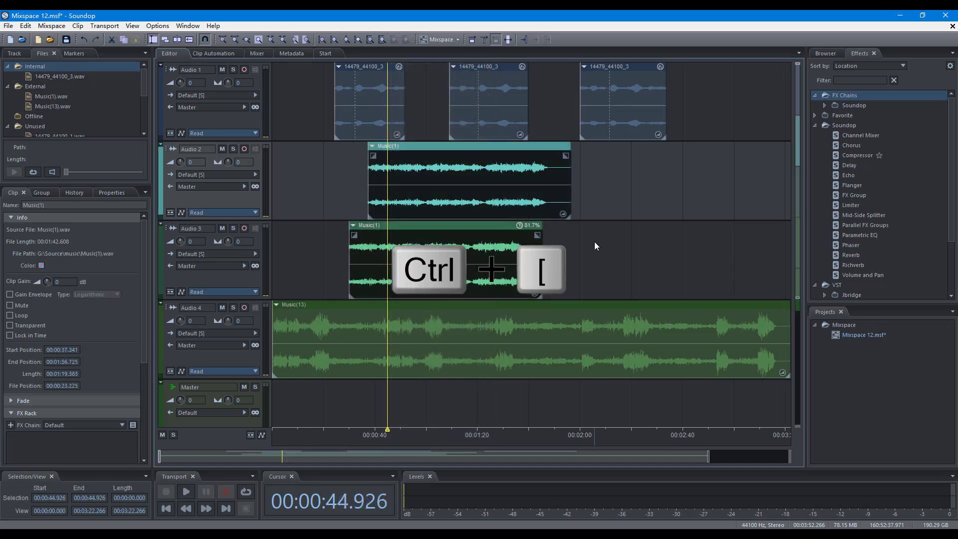
key(ctrl+bracketleft)
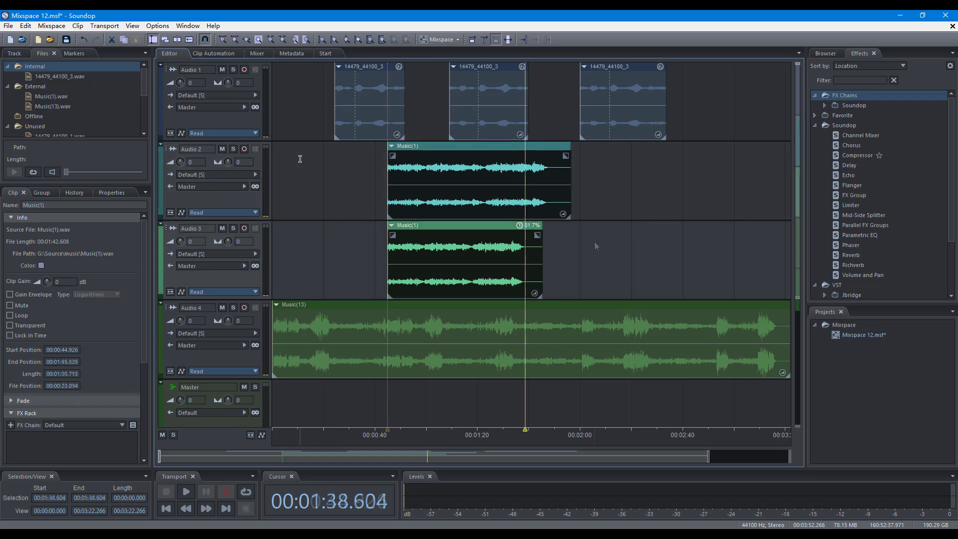
key(ctrl+bracketright)
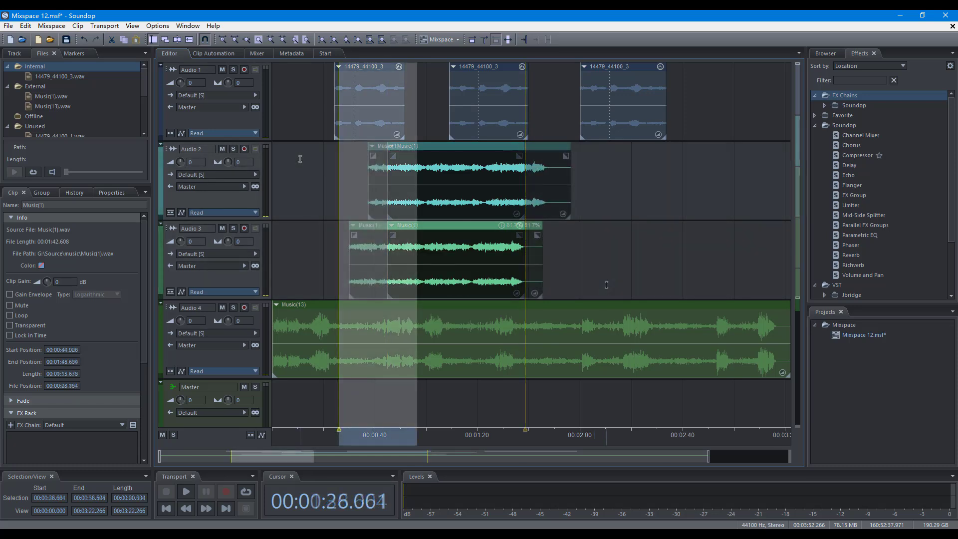
Step: Copy the range 00:00:26.061 to 00:00:56.595 of the selected Audio 2 and Audio 3 clips and paste it at about 00:02:15
key(ctrl+c)
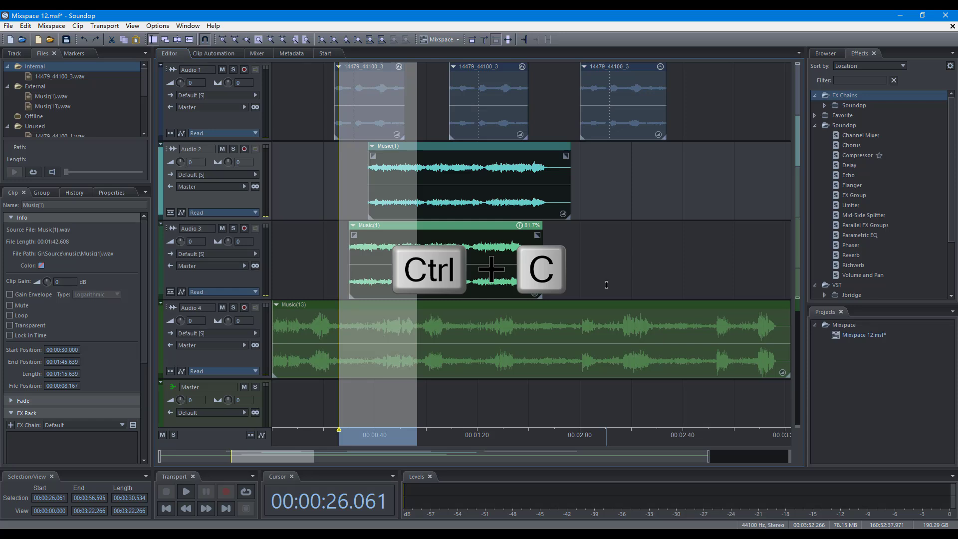
click(618, 212)
key(ctrl+v)
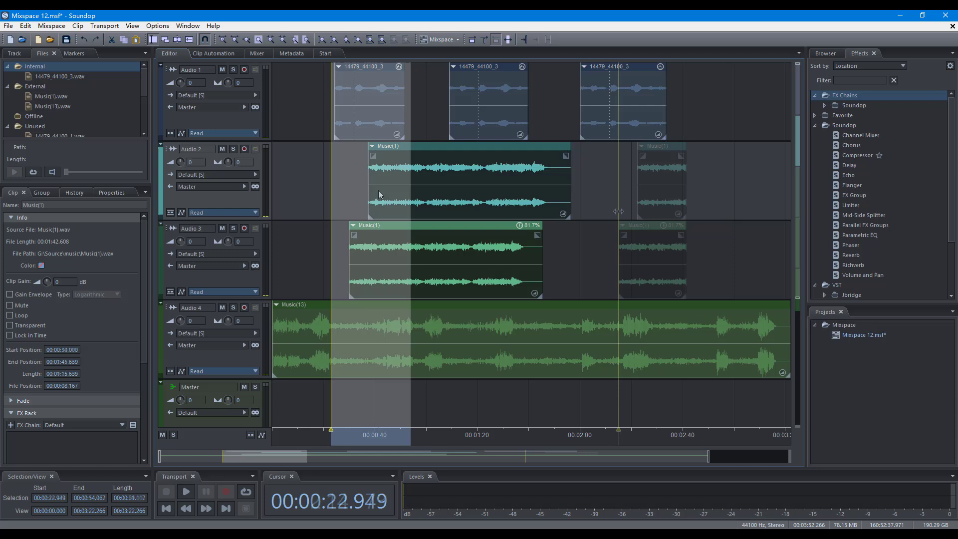
Step: Cut the selected range of the Audio 2 and Audio 3 clips, paste it at 00:02:11.472, and delete a second time range from both clips
key(ctrl+x)
click(610, 198)
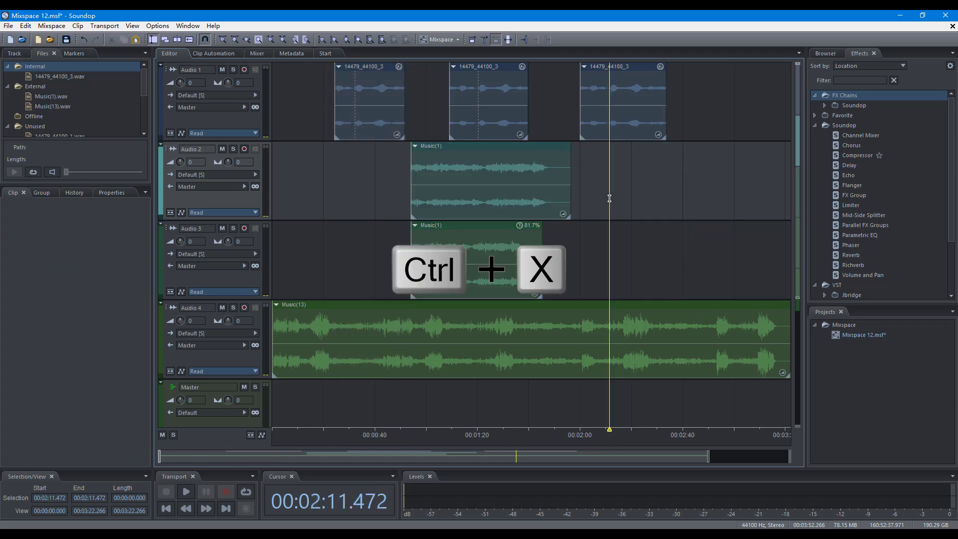
key(ctrl+v)
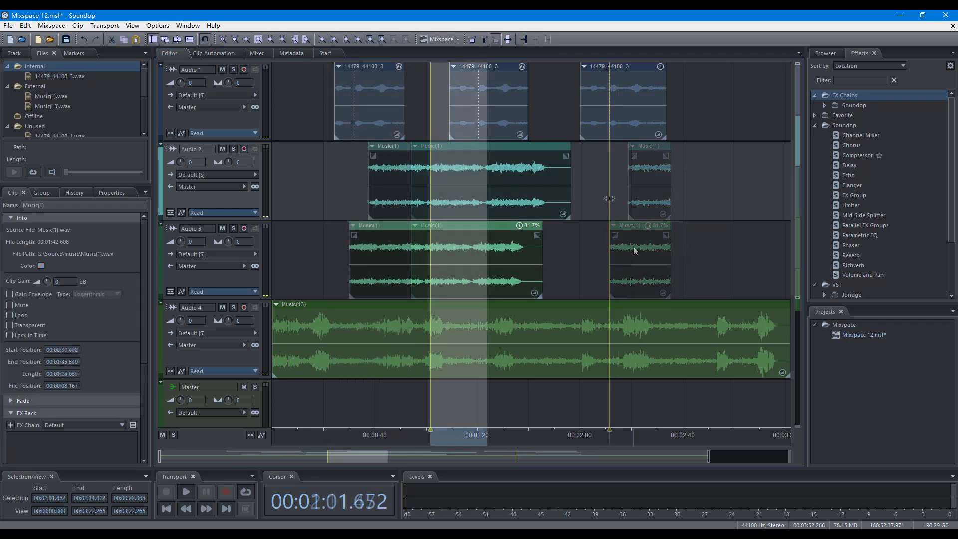
key(Delete)
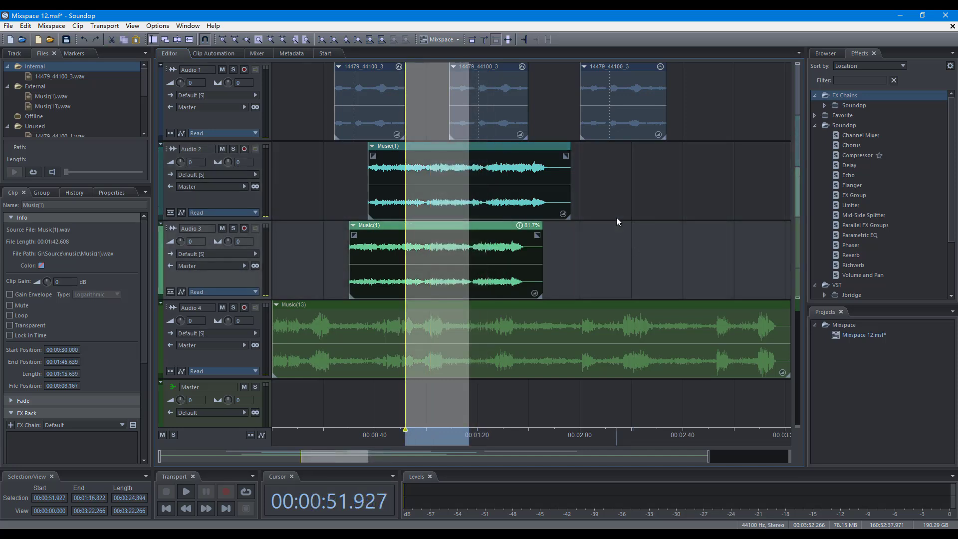
Step: Copy the whole selected Audio 2 and Audio 3 clips to 00:02:14.195, and cut and paste the whole clips at 00:02:05.249
key(shift+c)
click(616, 217)
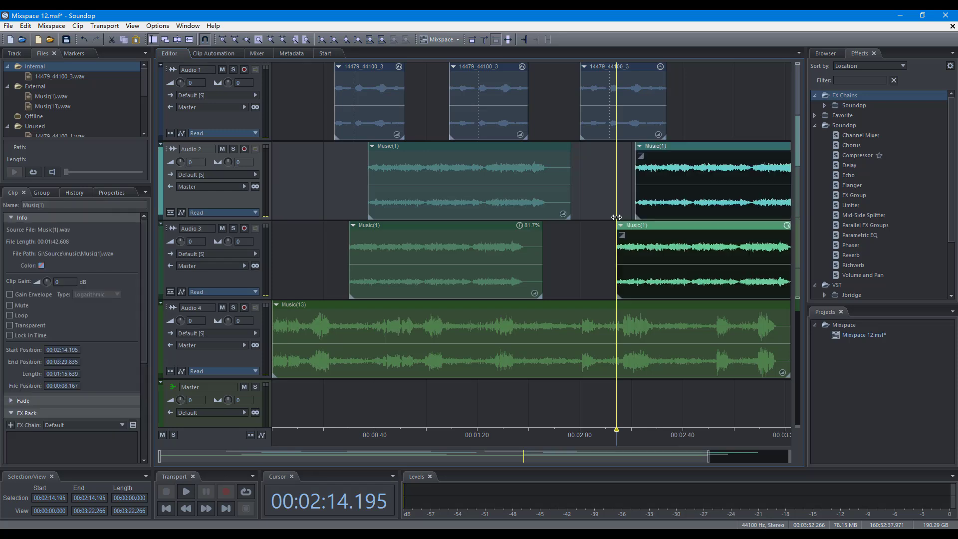
key(shift+x)
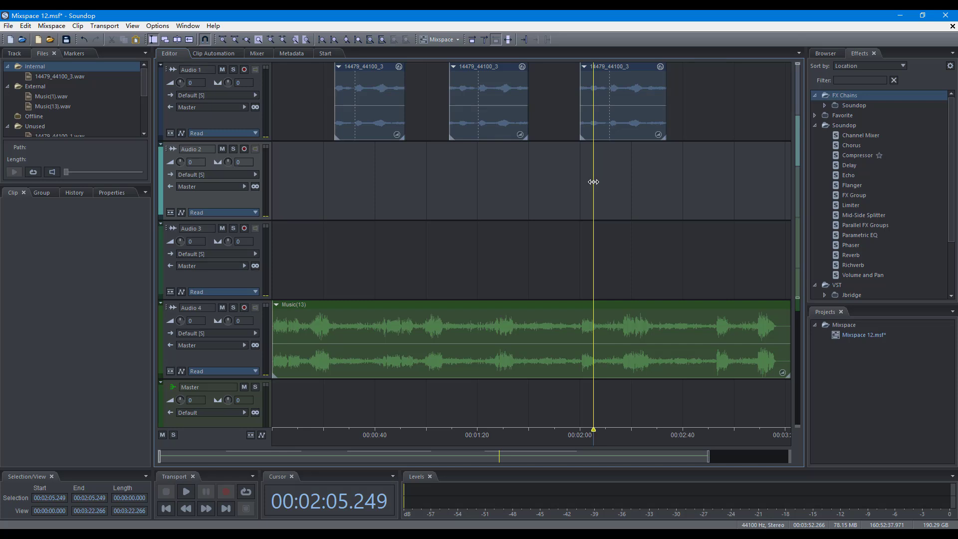
key(ctrl+v)
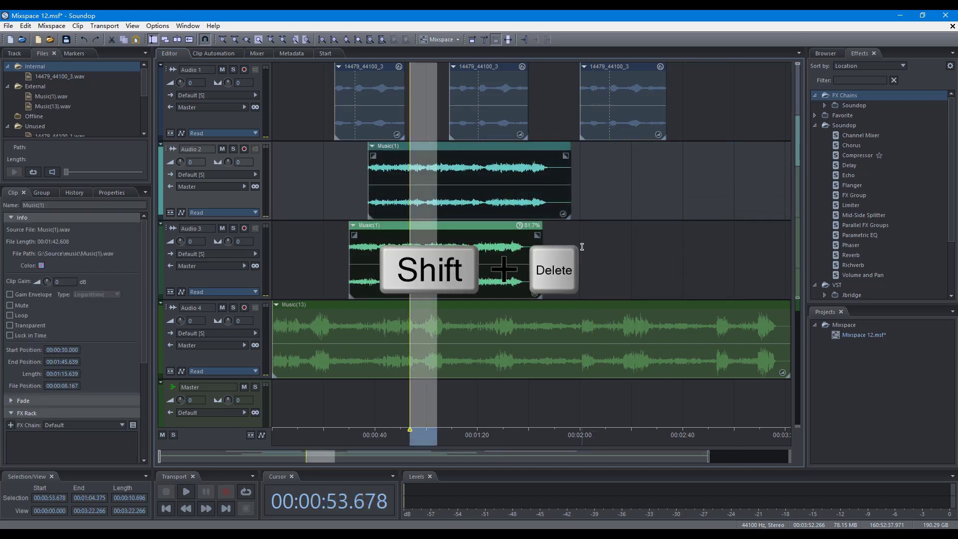
Step: Delete the whole selected Audio 2 and Audio 3 clips, and ripple delete the middle clip on Audio 1
key(shift+Delete)
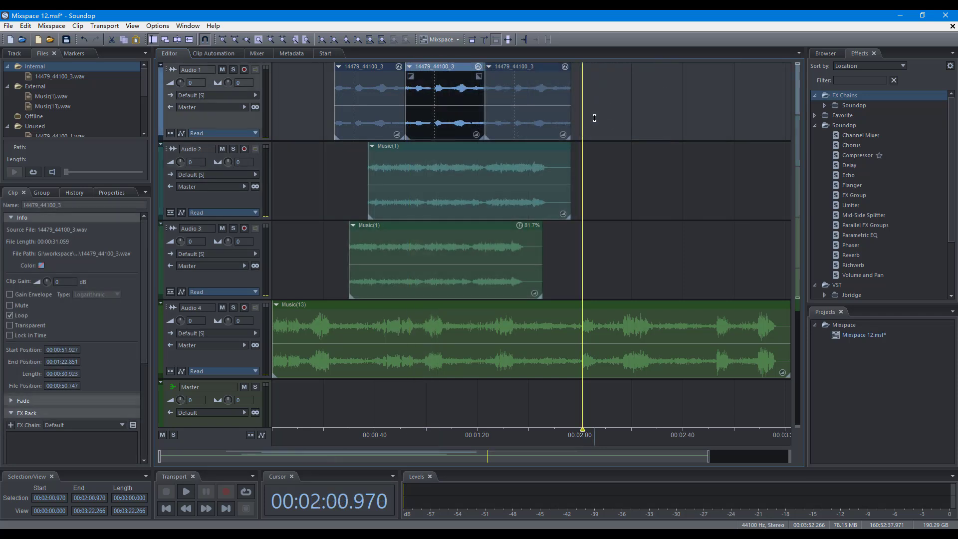
key(shift+BackSpace)
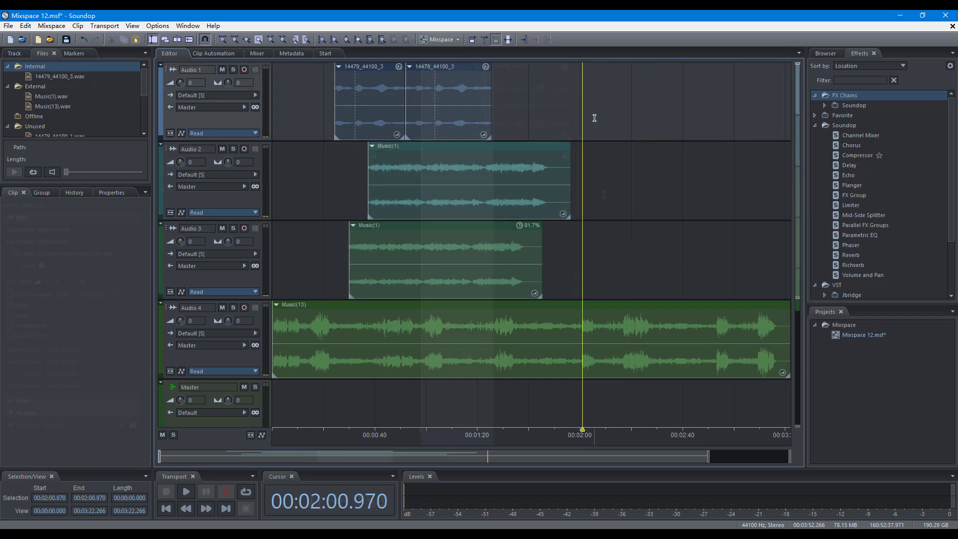
Step: Ripple delete the range 00:00:58.151 to 00:01:26.352 in the selected Audio 2 clip, and ripple delete a time range across all tracks
key(alt+BackSpace)
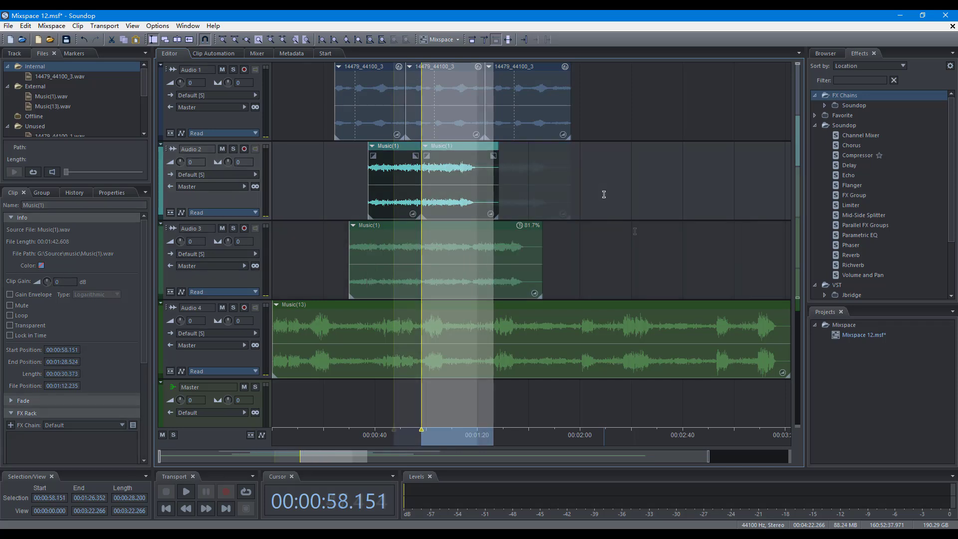
key(ctrl+shift+BackSpace)
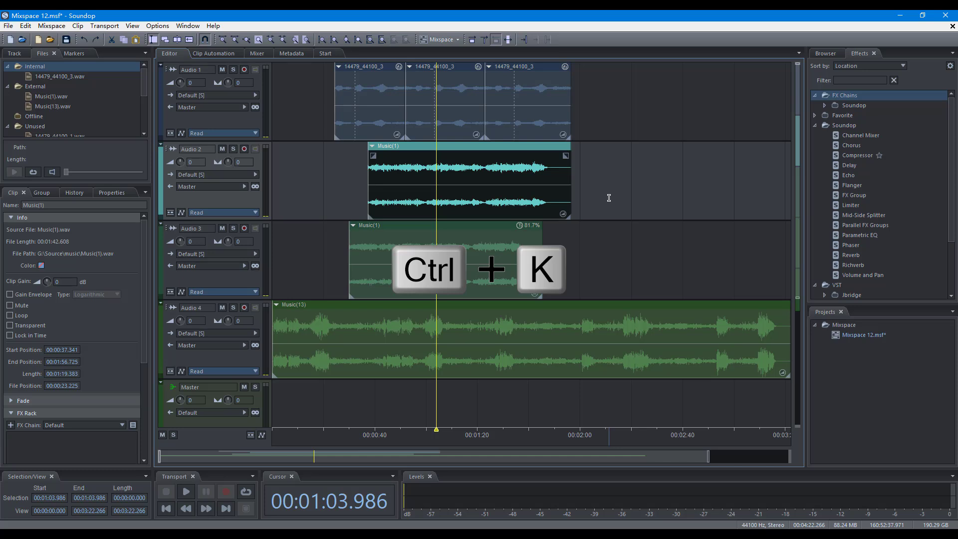
Step: Split the selected Audio 2 clip at 00:01:03.986, and split the clips on all tracks at the same position
key(ctrl+k)
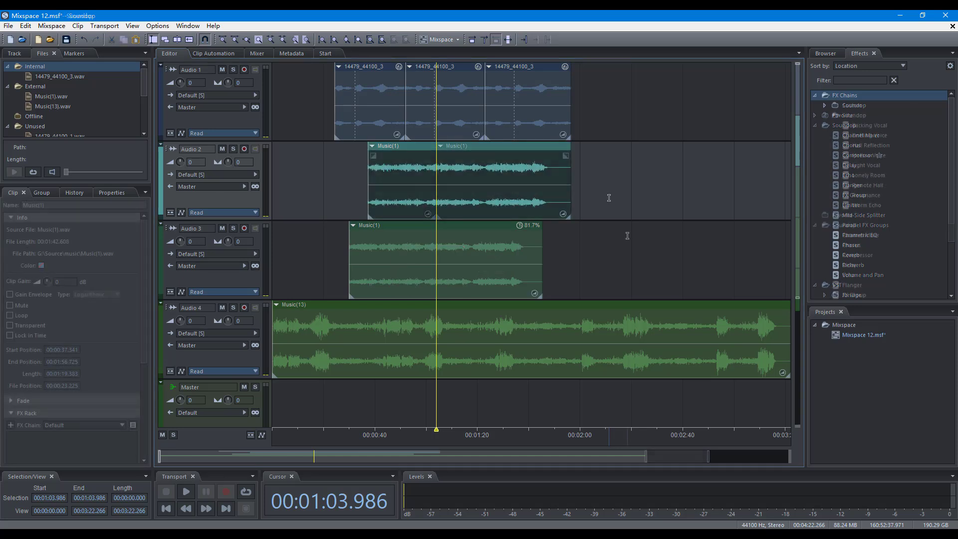
key(ctrl+alt+shift+k)
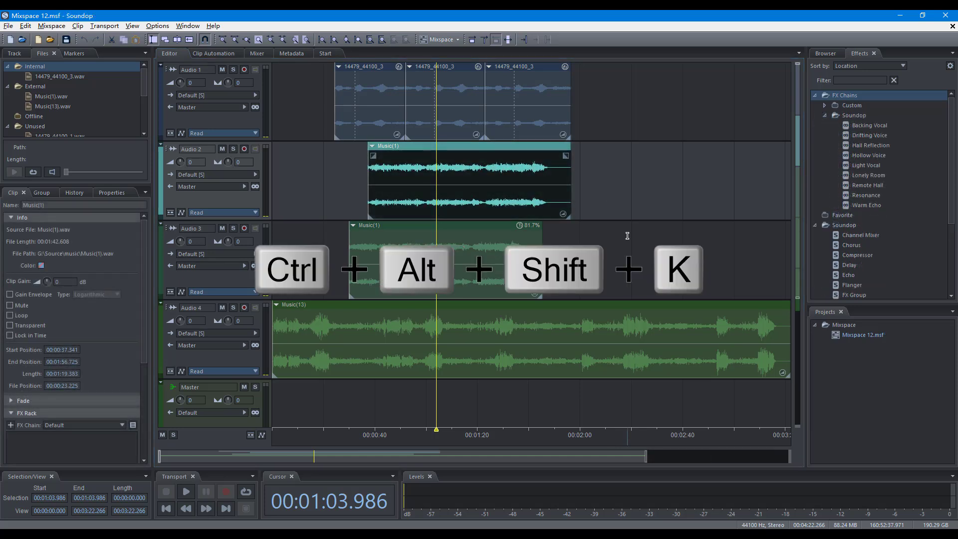
key(ctrl+alt+shift+k)
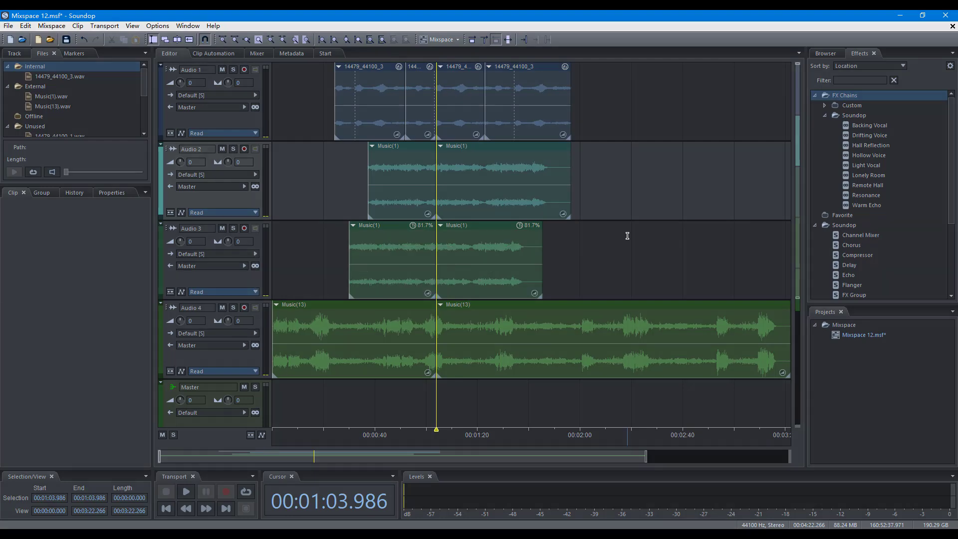